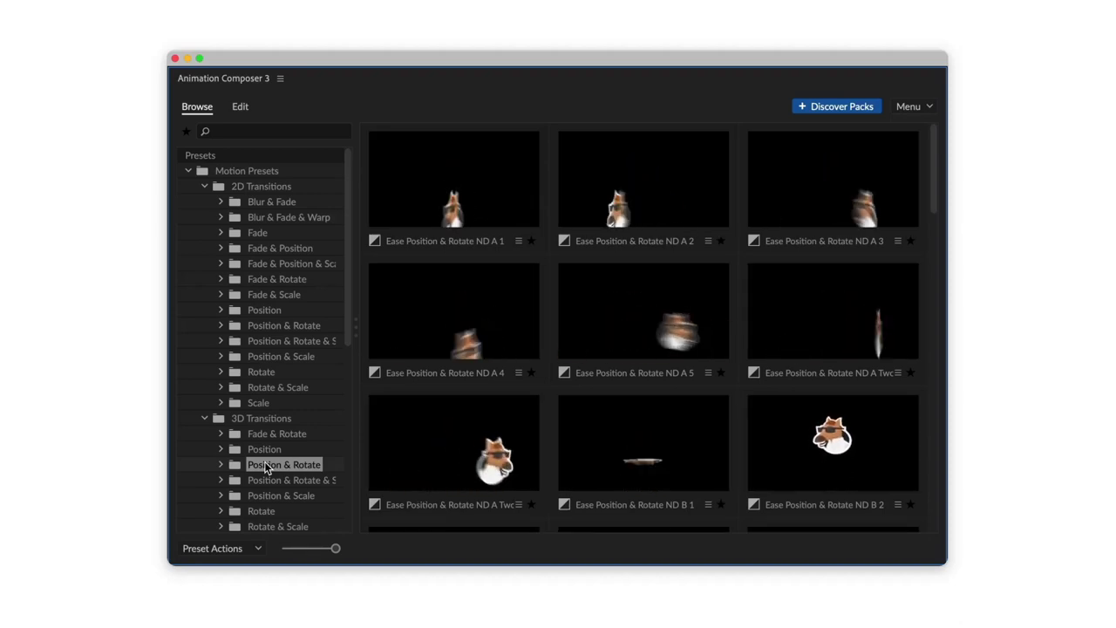
Browse the 3D and 2D transition preset folders, then the Effects Position presets.
{"action": "left_click", "coordinate": [267, 480]}
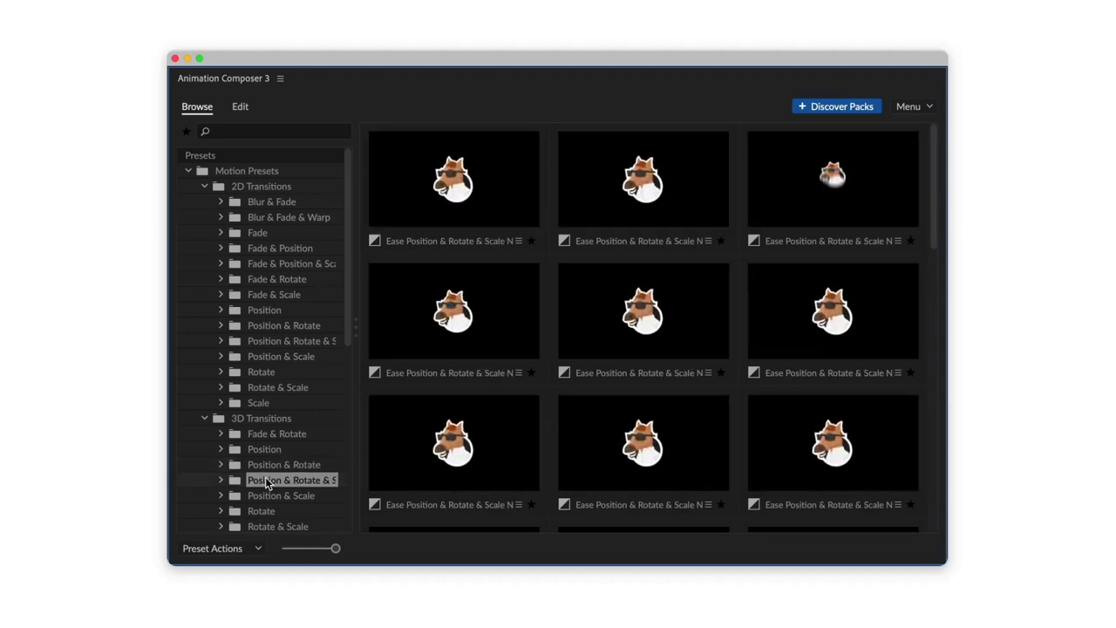
{"action": "left_click", "coordinate": [268, 495]}
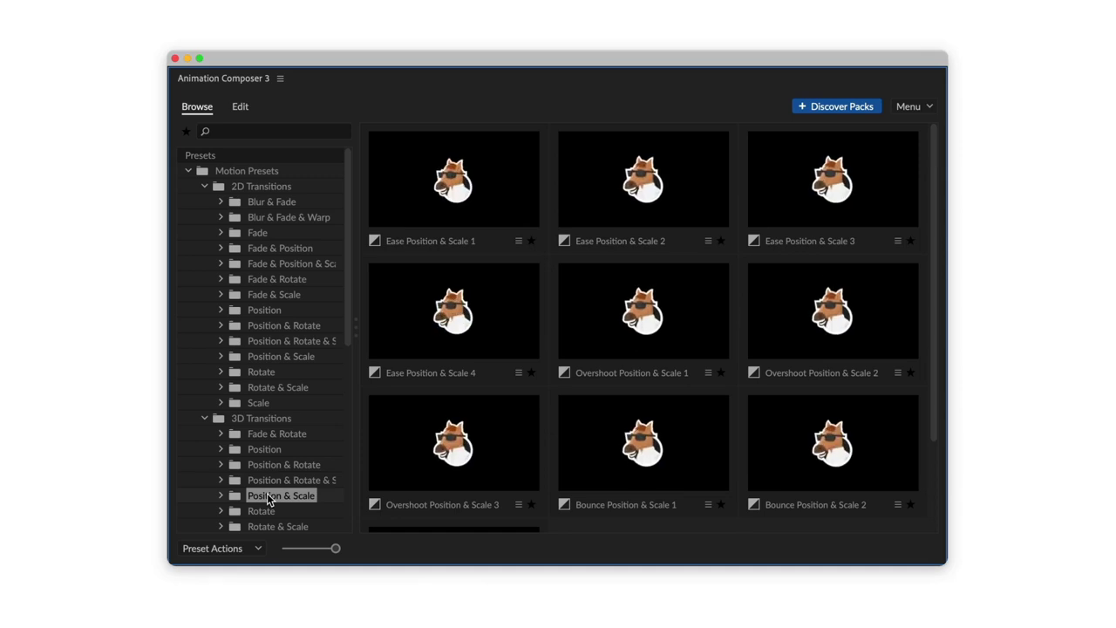
{"action": "left_click", "coordinate": [269, 279]}
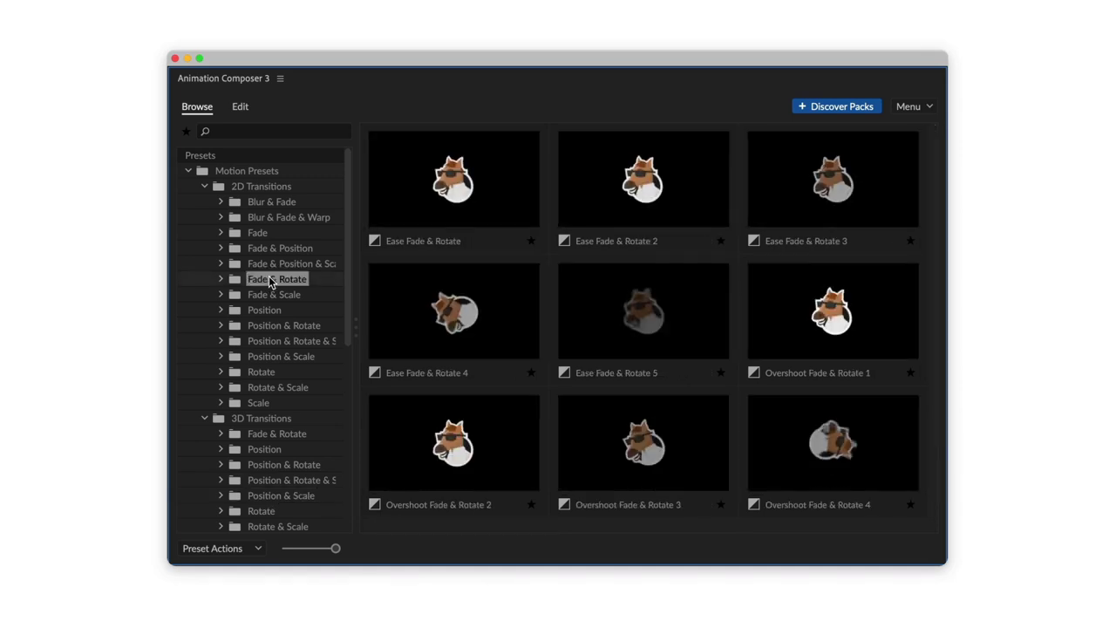
{"action": "left_click", "coordinate": [268, 291]}
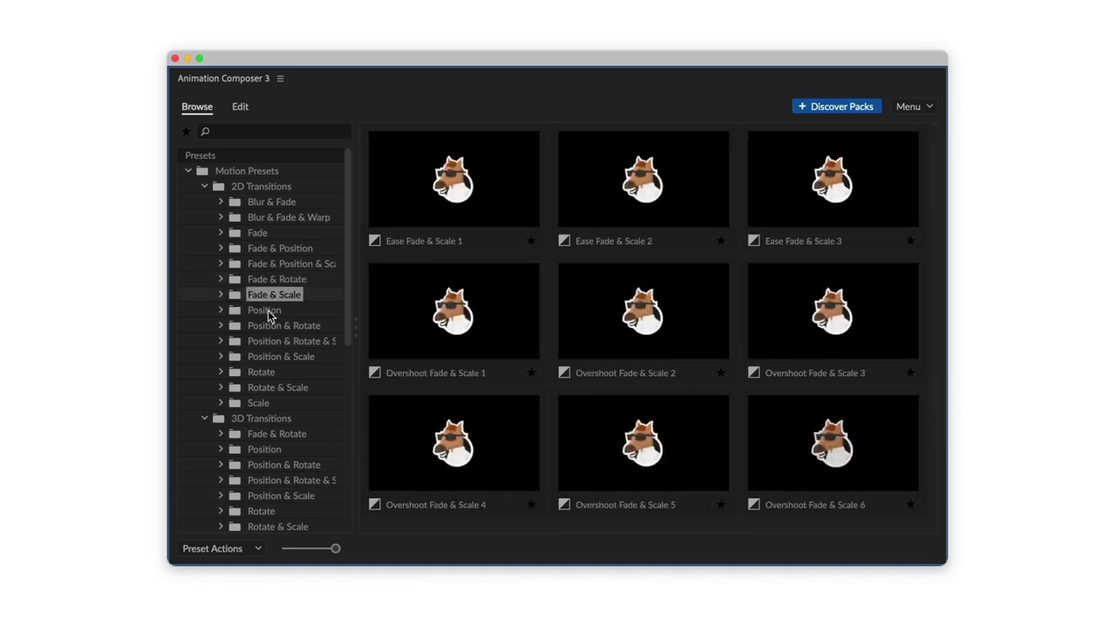
{"action": "left_click", "coordinate": [268, 312]}
{"action": "left_click", "coordinate": [270, 326]}
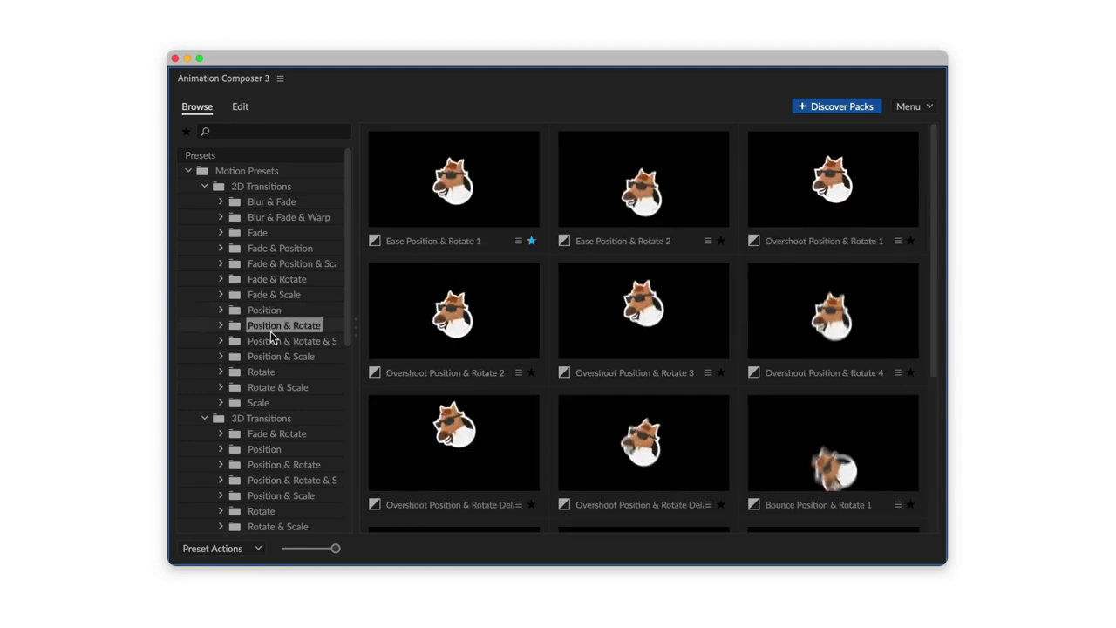
{"action": "left_click", "coordinate": [267, 354]}
{"action": "left_click", "coordinate": [273, 389]}
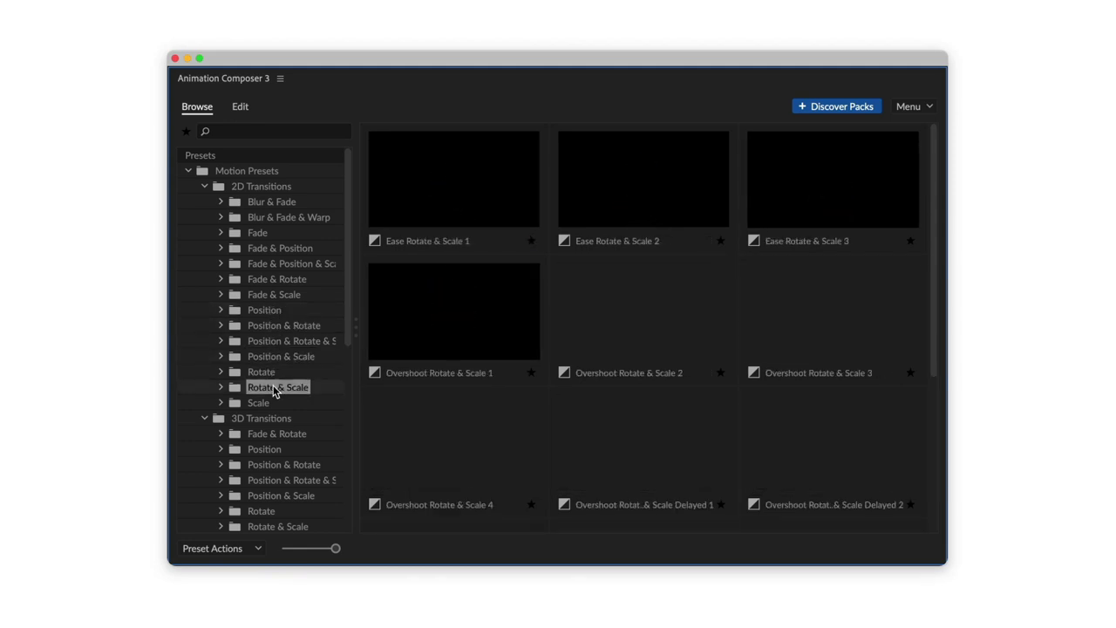
{"action": "scroll", "coordinate": [268, 424], "scroll_direction": "down", "scroll_amount": 4}
{"action": "left_click", "coordinate": [271, 469]}
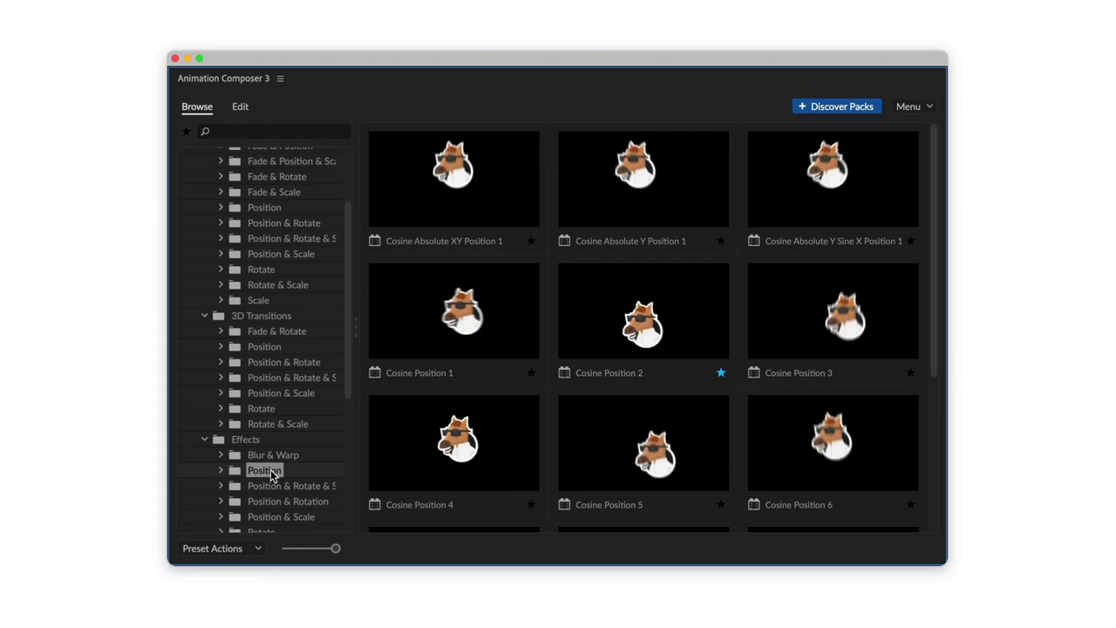
{"action": "scroll", "coordinate": [270, 469], "scroll_direction": "down", "scroll_amount": 2}
Apply Overshoot Position 1 as the Mister Horse layer's In transition and preview it.
{"action": "left_click", "coordinate": [272, 460]}
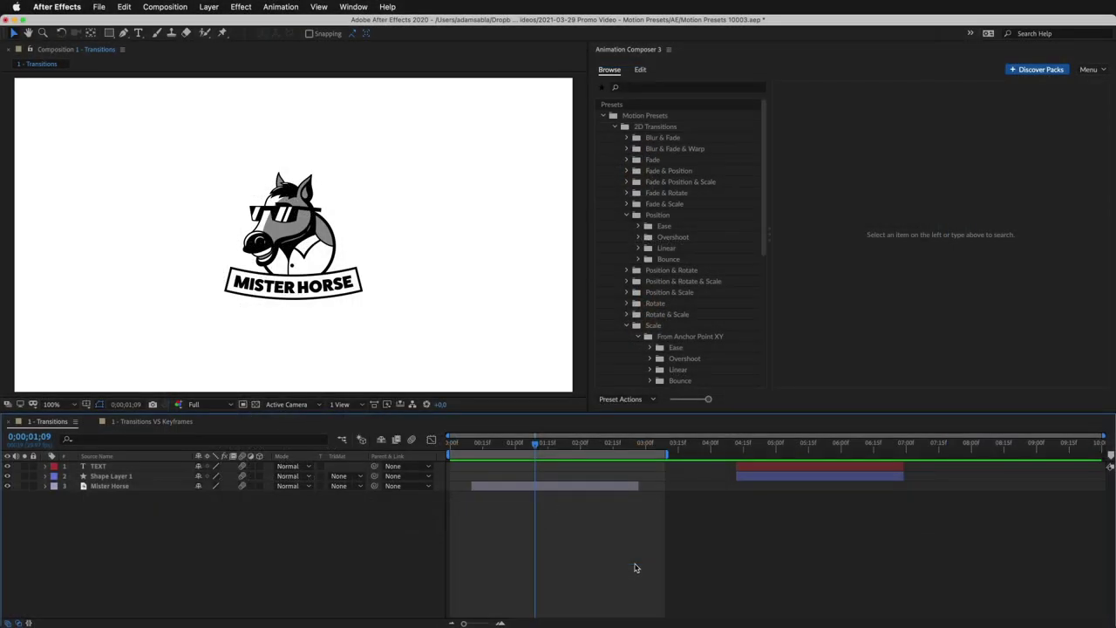
{"action": "left_click", "coordinate": [572, 489]}
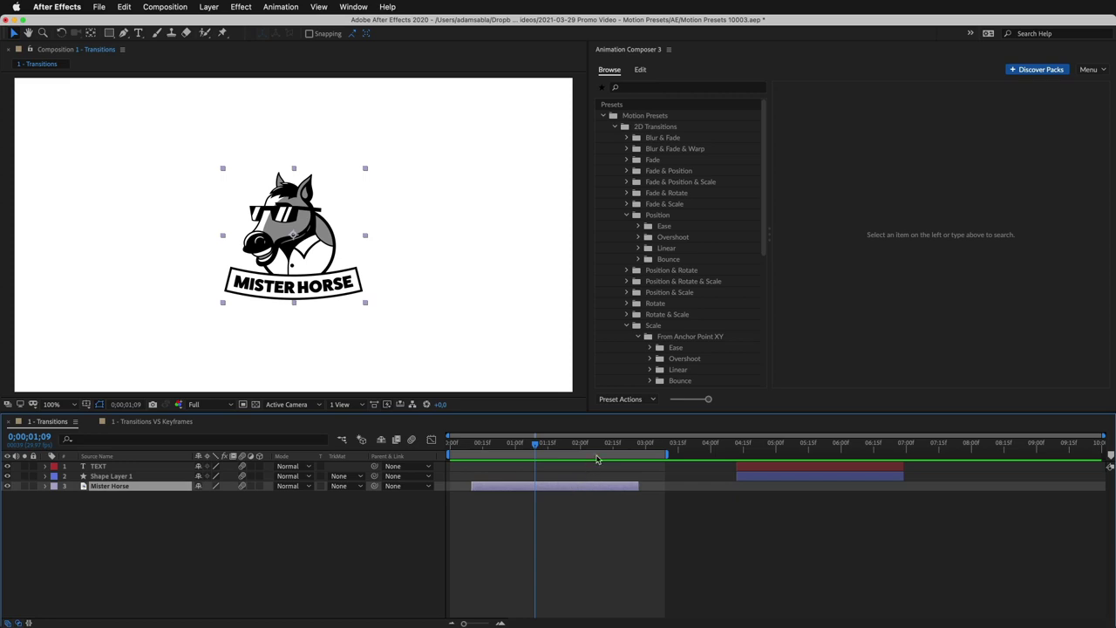
{"action": "left_click", "coordinate": [672, 237]}
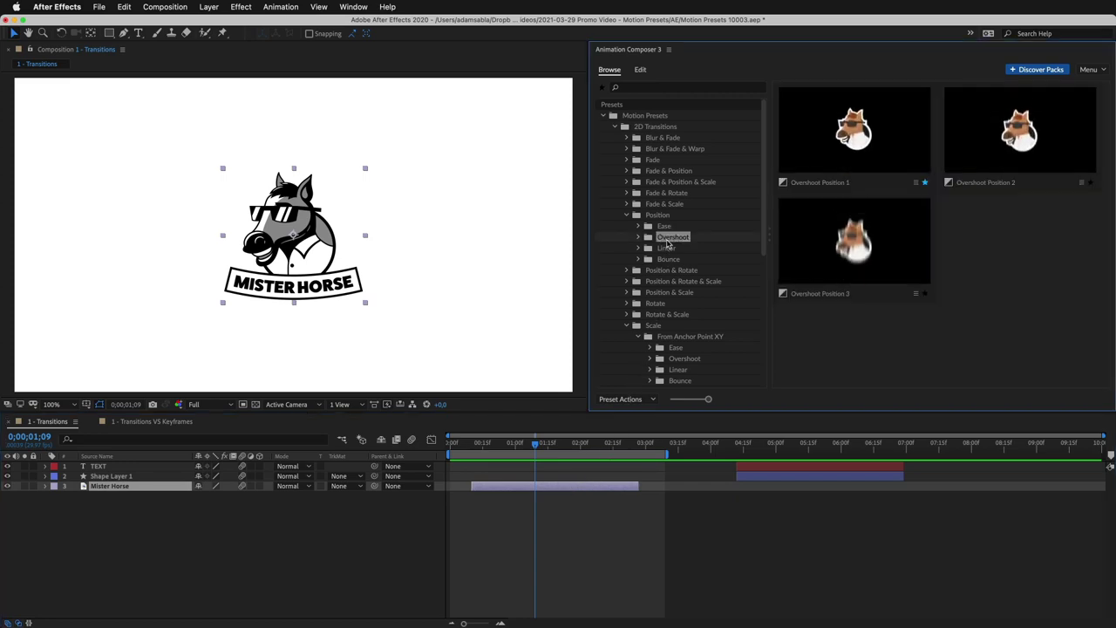
{"action": "left_click", "coordinate": [833, 150]}
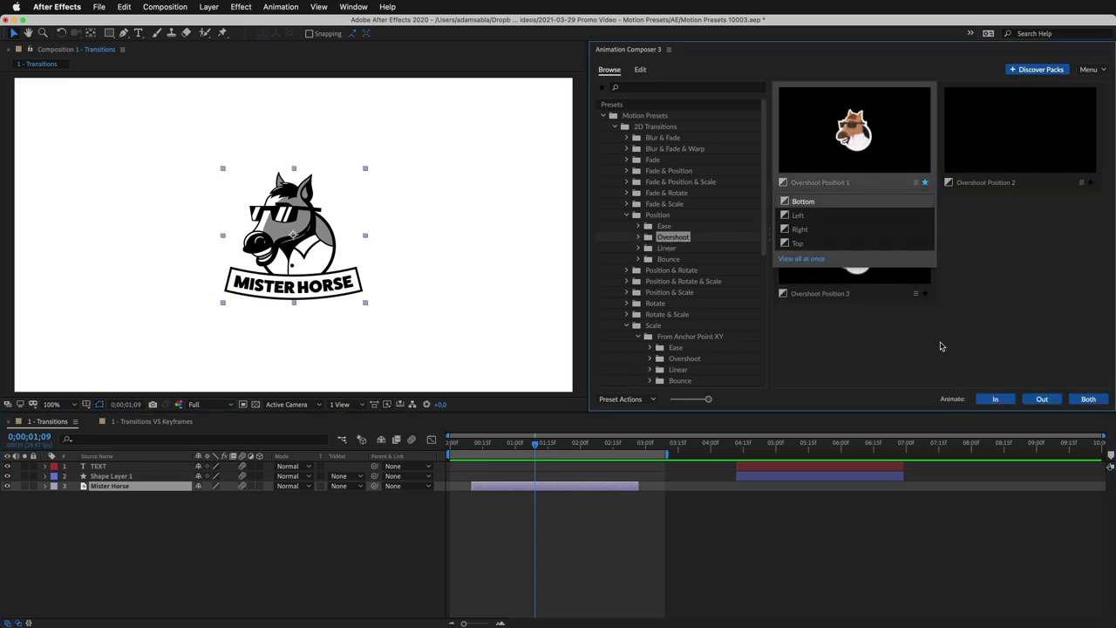
{"action": "left_click", "coordinate": [992, 398]}
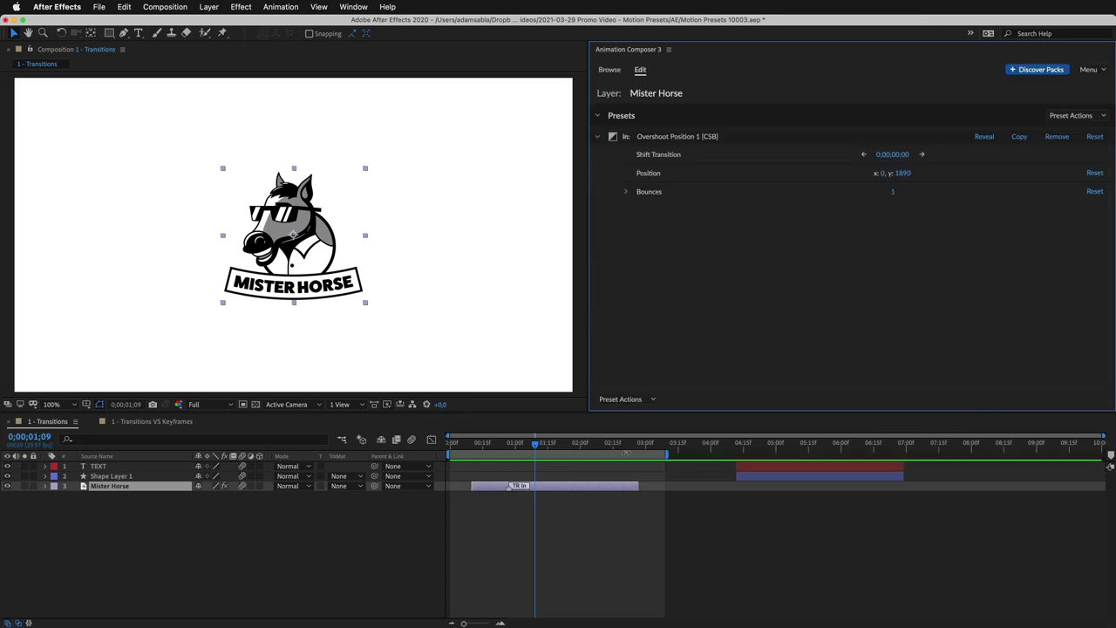
{"action": "left_click_drag", "start_coordinate": [540, 447], "coordinate": [463, 444]}
{"action": "key", "text": "space"}
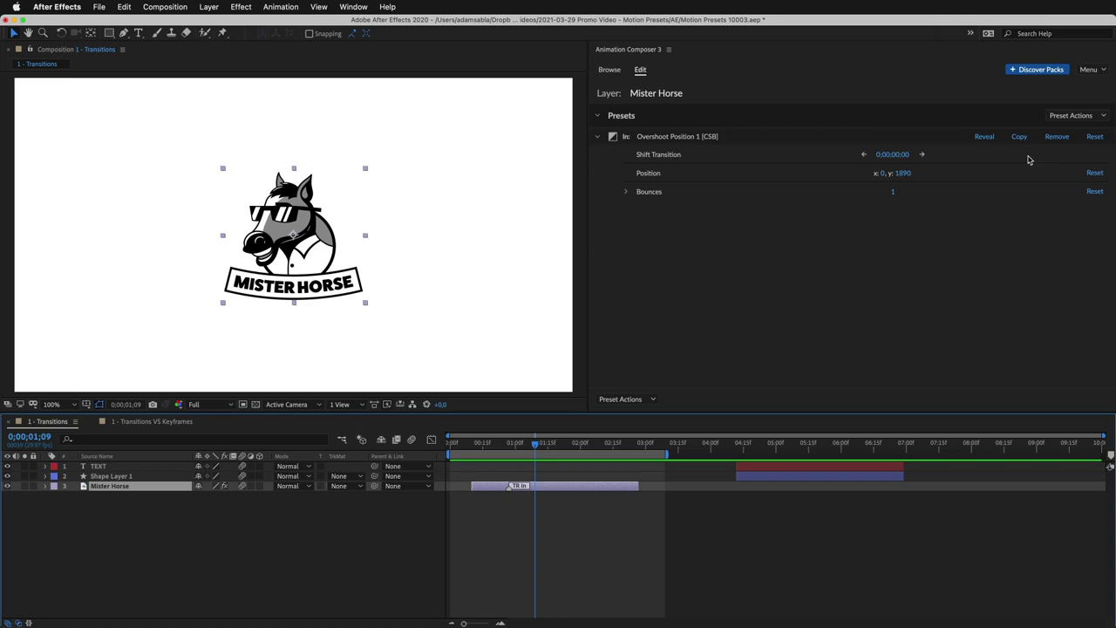
Replace the horse's In preset with Overshoot XY Scale From Anchor Point 2.
{"action": "left_click", "coordinate": [1056, 137]}
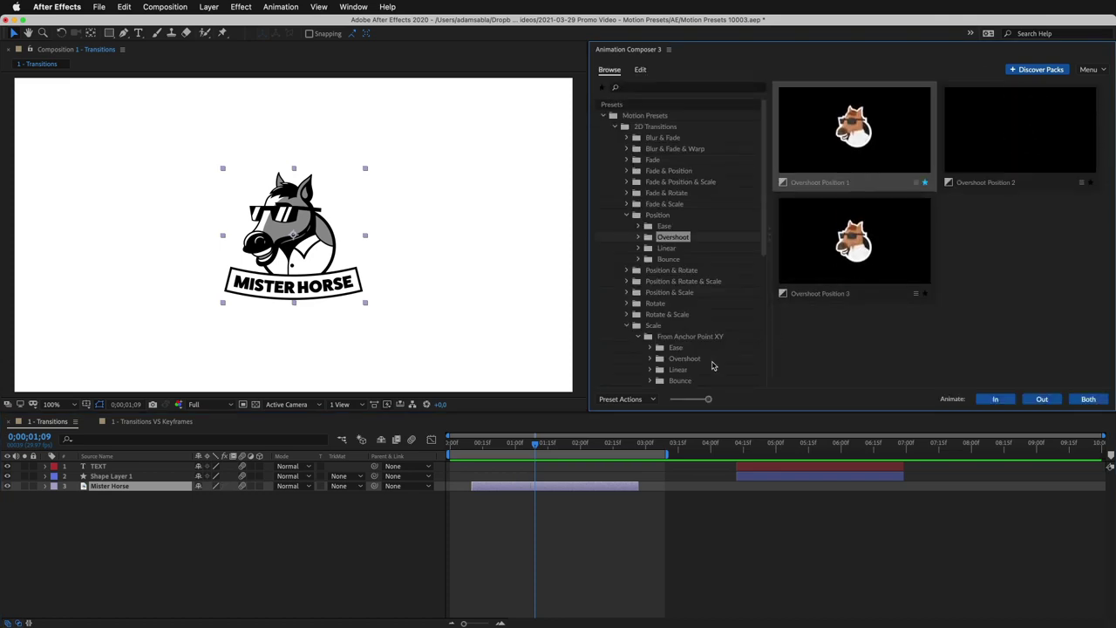
{"action": "left_click", "coordinate": [708, 359]}
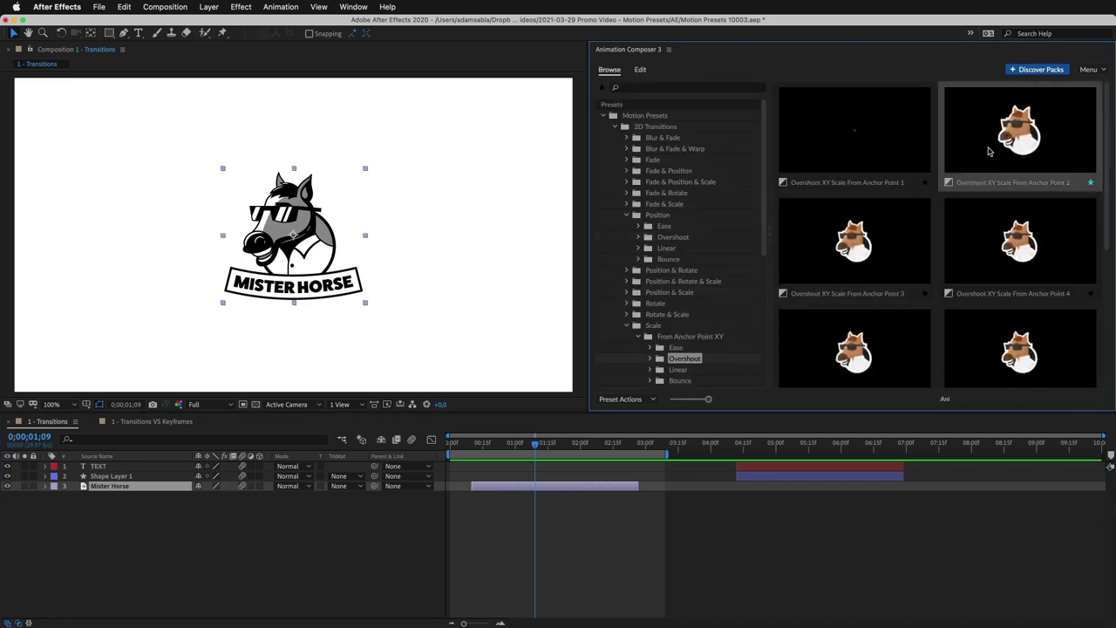
{"action": "left_click", "coordinate": [989, 152]}
{"action": "left_click", "coordinate": [1007, 402]}
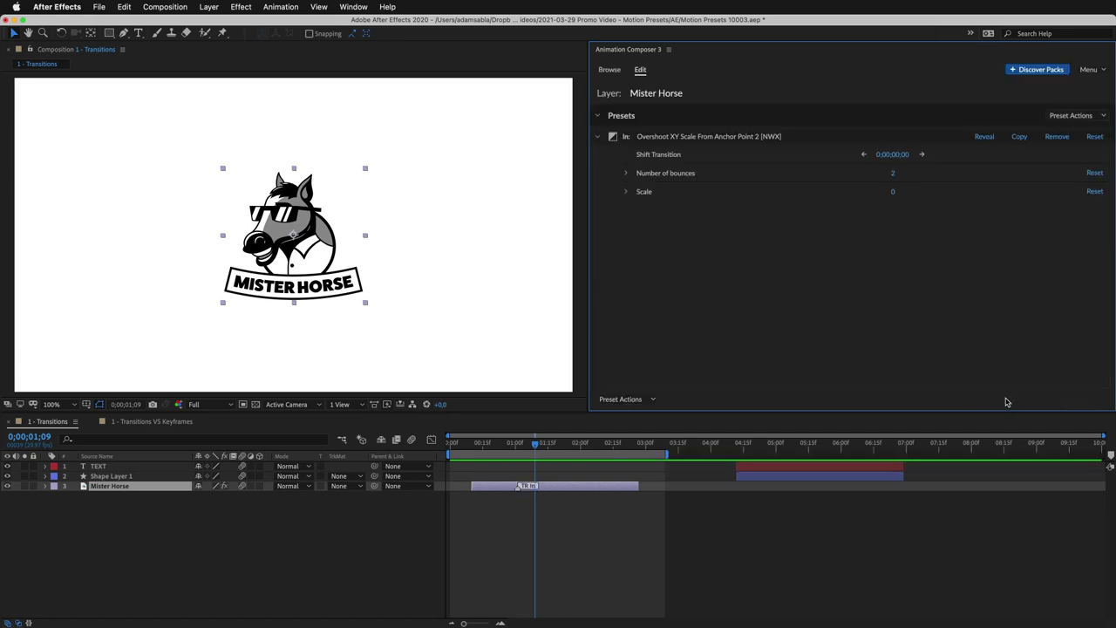
Preview the scale-in animation and check its number of bounces, kept at 2.
{"action": "left_click_drag", "start_coordinate": [527, 454], "coordinate": [468, 456]}
{"action": "key", "text": "space"}
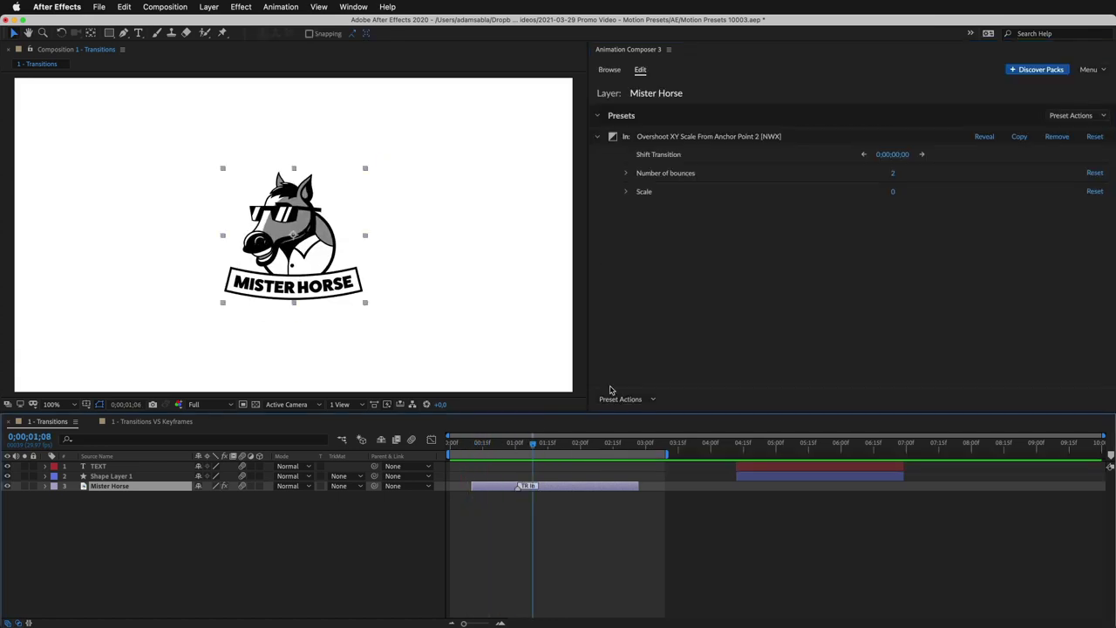
{"action": "left_click", "coordinate": [892, 174]}
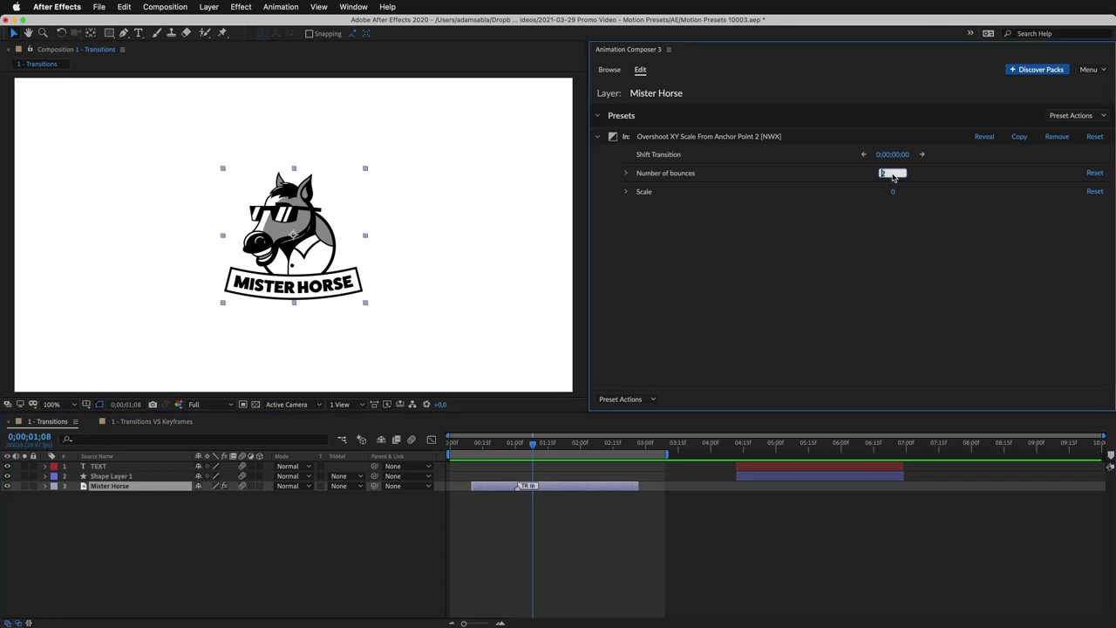
{"action": "key", "text": "space"}
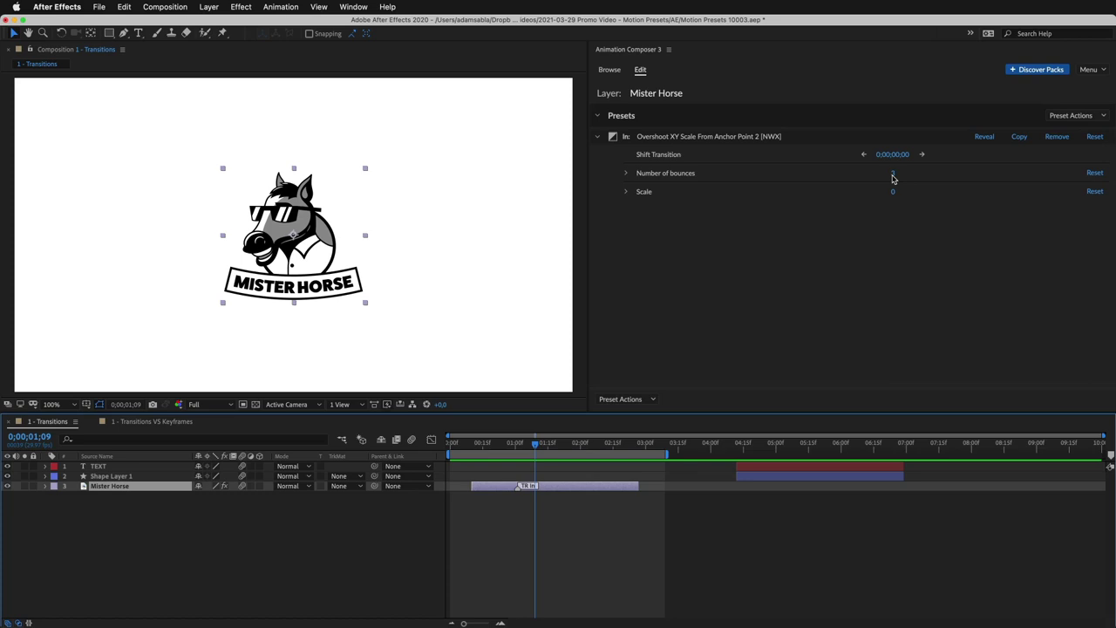
{"action": "left_click", "coordinate": [892, 175]}
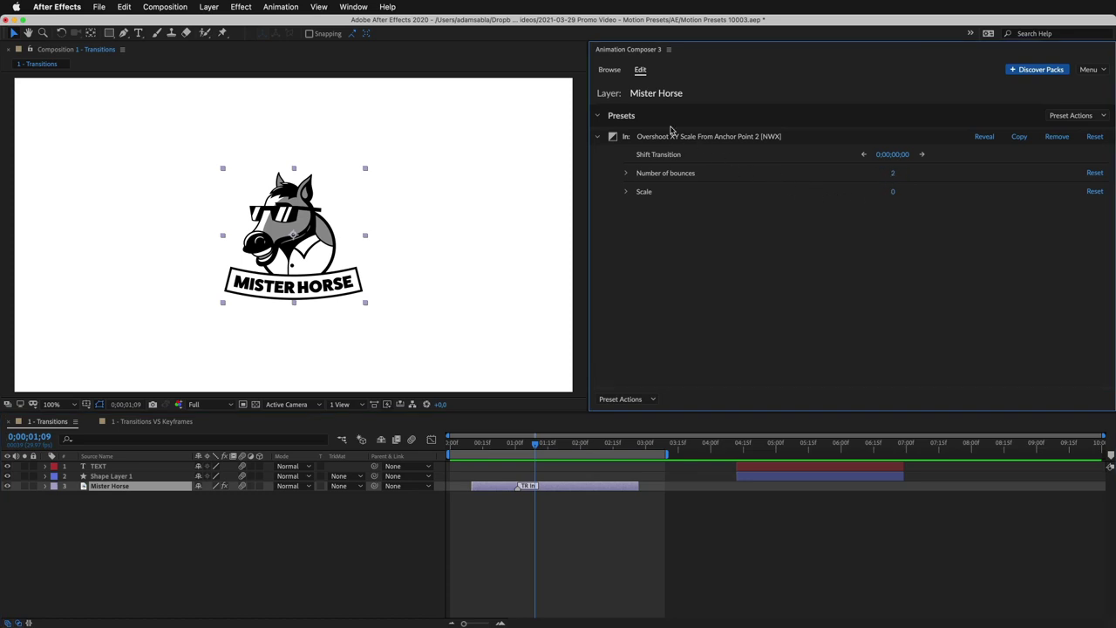
Apply Ease Position & Rotate 1 as the Mister Horse layer's Out transition.
{"action": "left_click", "coordinate": [610, 72]}
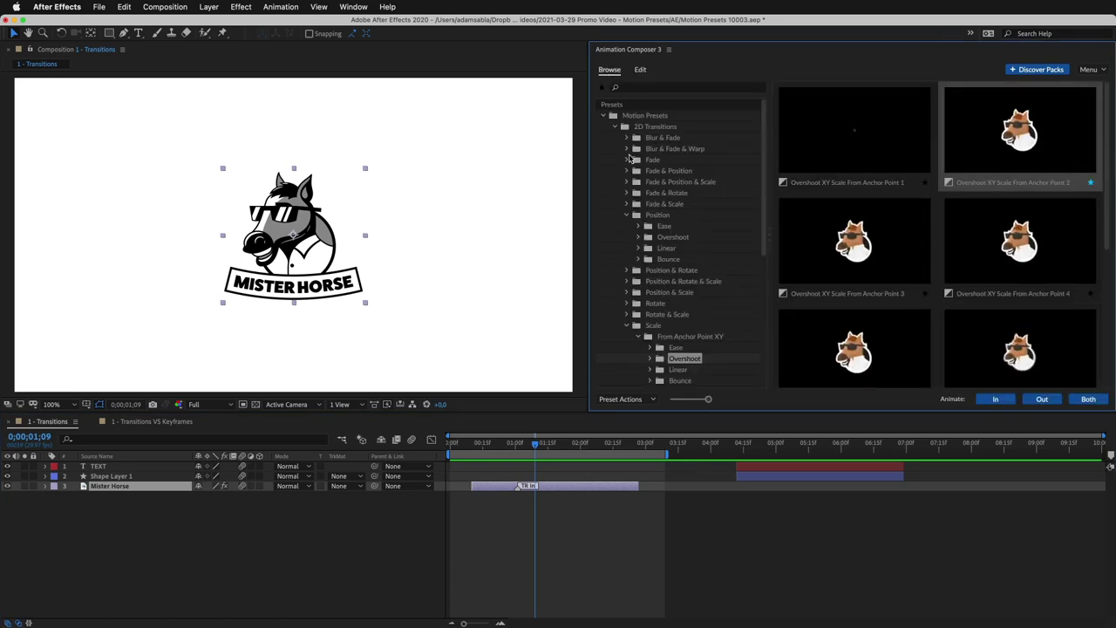
{"action": "left_click", "coordinate": [683, 271]}
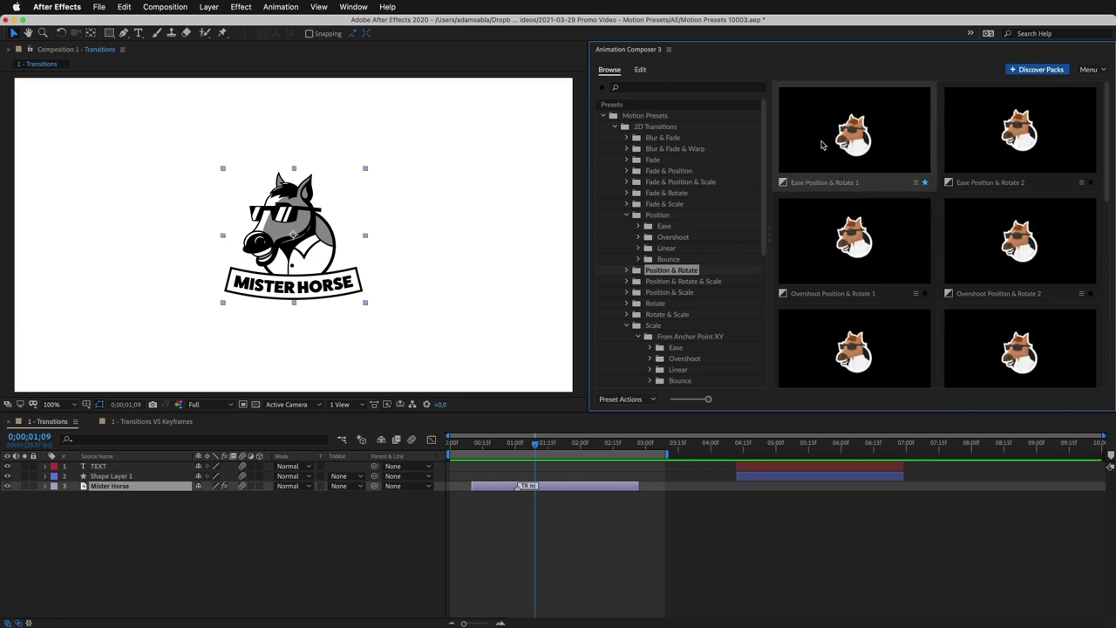
{"action": "mouse_move", "coordinate": [821, 147]}
{"action": "left_click", "coordinate": [1042, 398]}
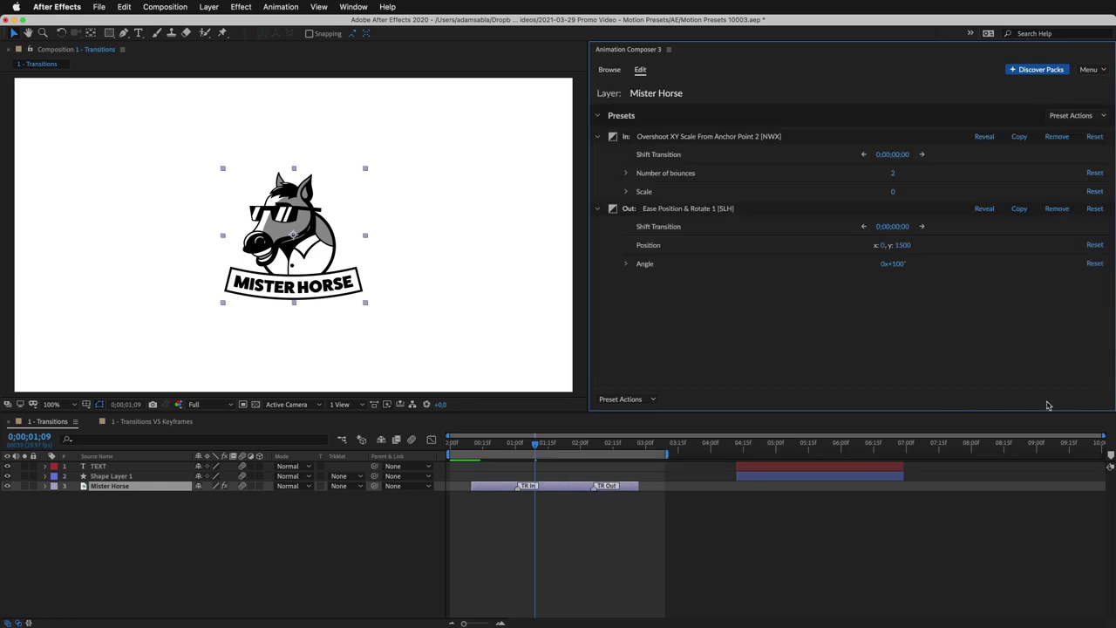
Preview the logo's exit from 0;00;01;12 and shift the out transition two frames earlier.
{"action": "left_click", "coordinate": [583, 446]}
{"action": "key", "text": "space"}
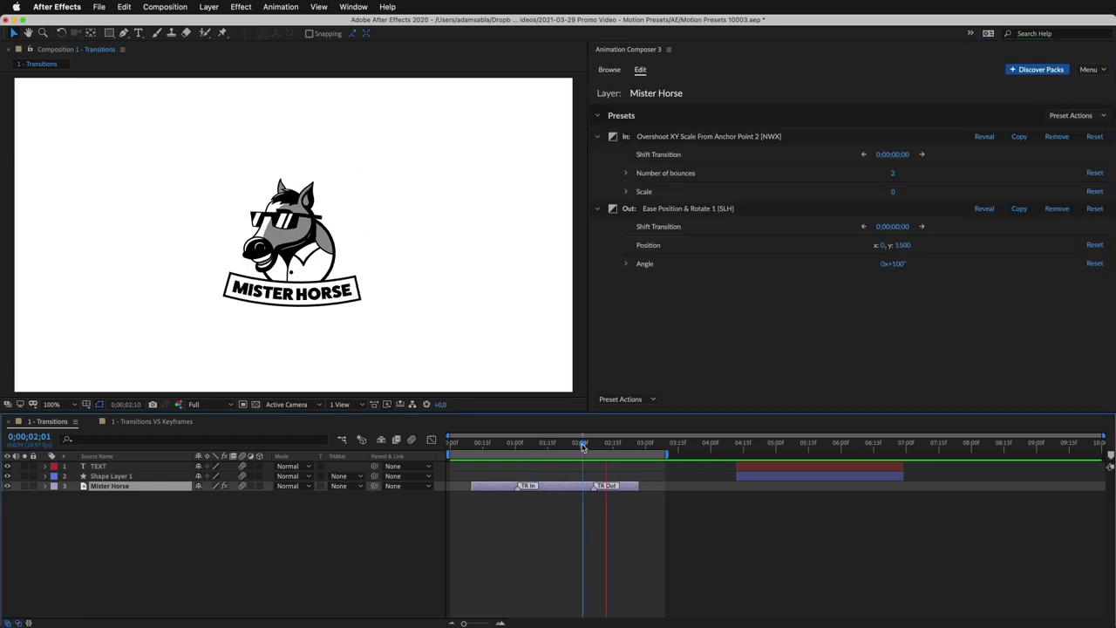
{"action": "key", "text": "space"}
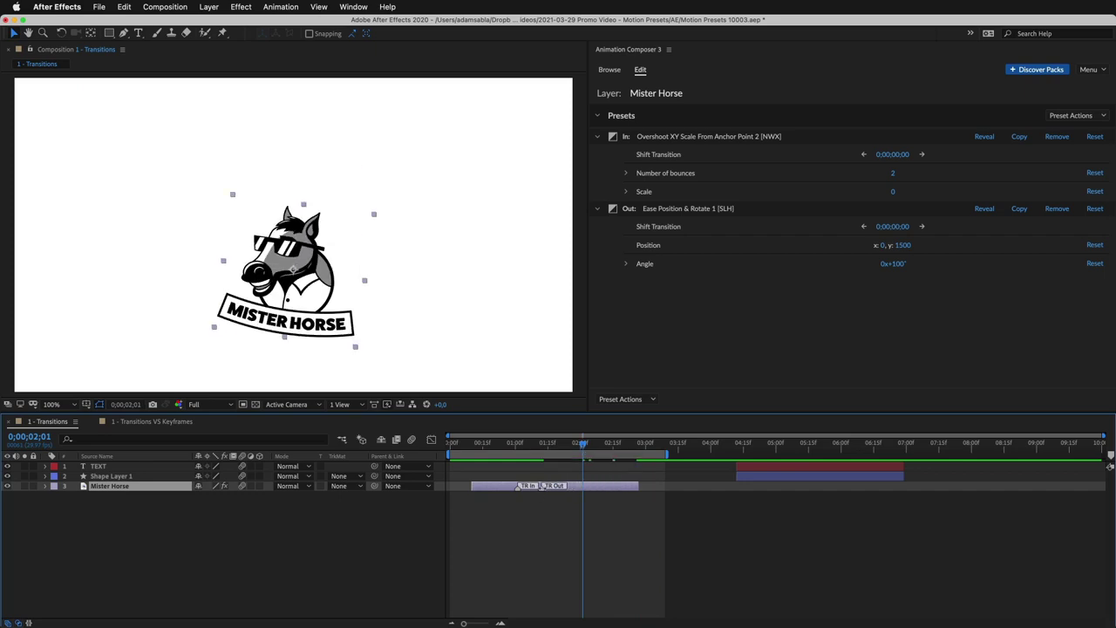
{"action": "left_click", "coordinate": [541, 445]}
{"action": "key", "text": "space"}
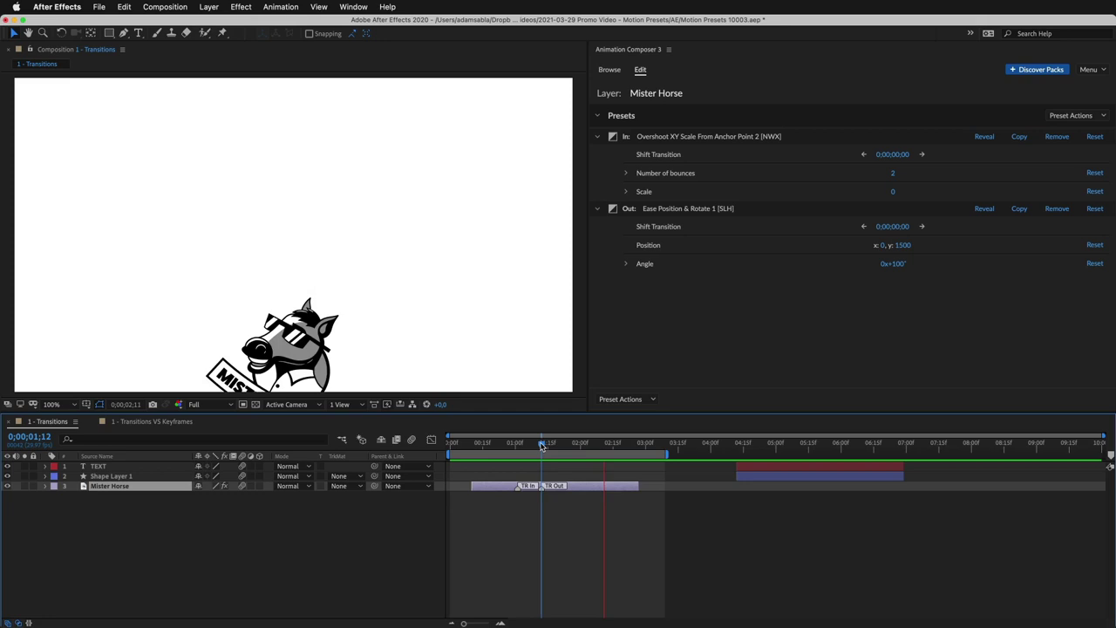
{"action": "left_click", "coordinate": [530, 446]}
{"action": "mouse_move", "coordinate": [885, 232]}
{"action": "left_mouse_down"}
{"action": "mouse_move", "coordinate": [911, 228]}
{"action": "mouse_move", "coordinate": [893, 243]}
{"action": "left_mouse_up"}
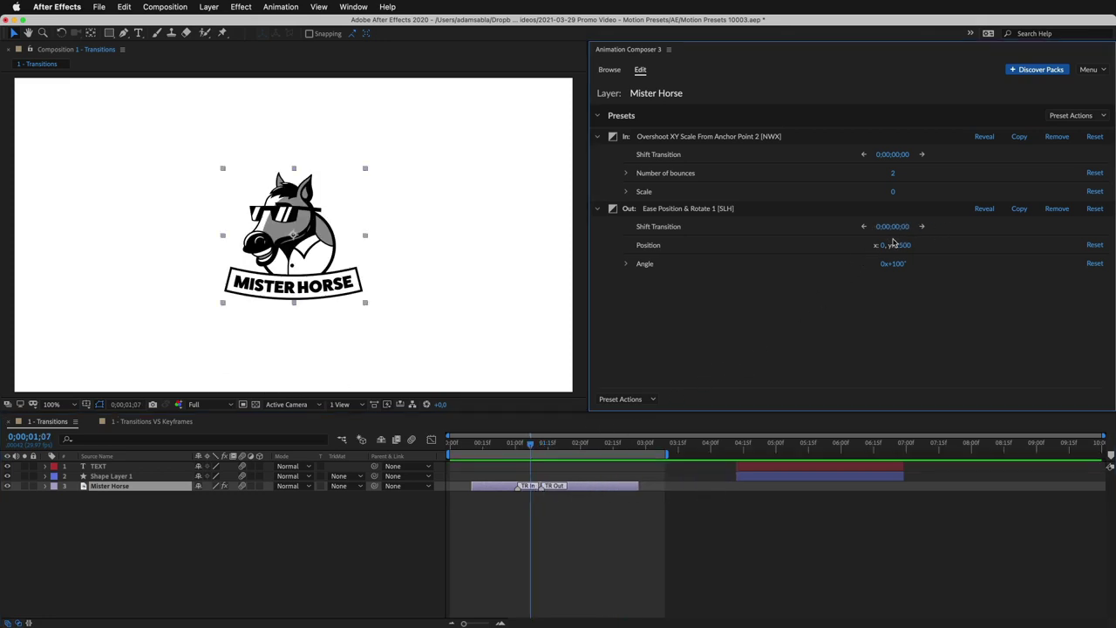
Move the TEXT and Shape Layer 1 bars to start at 0 and copy all Mister Horse presets.
{"action": "left_click_drag", "start_coordinate": [817, 482], "coordinate": [552, 475]}
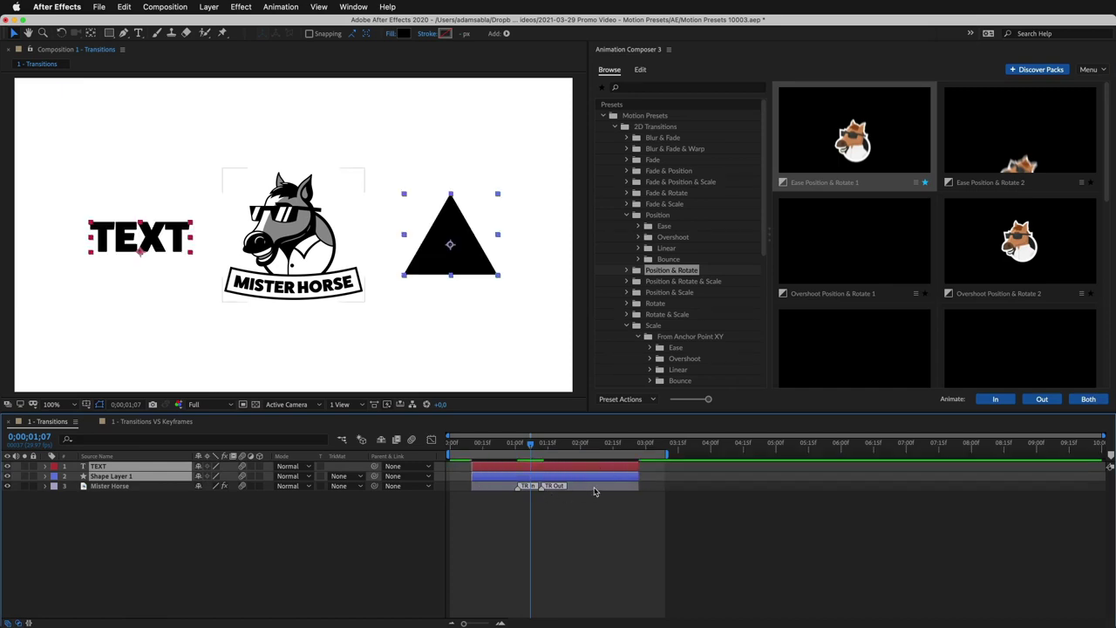
{"action": "left_click", "coordinate": [594, 491]}
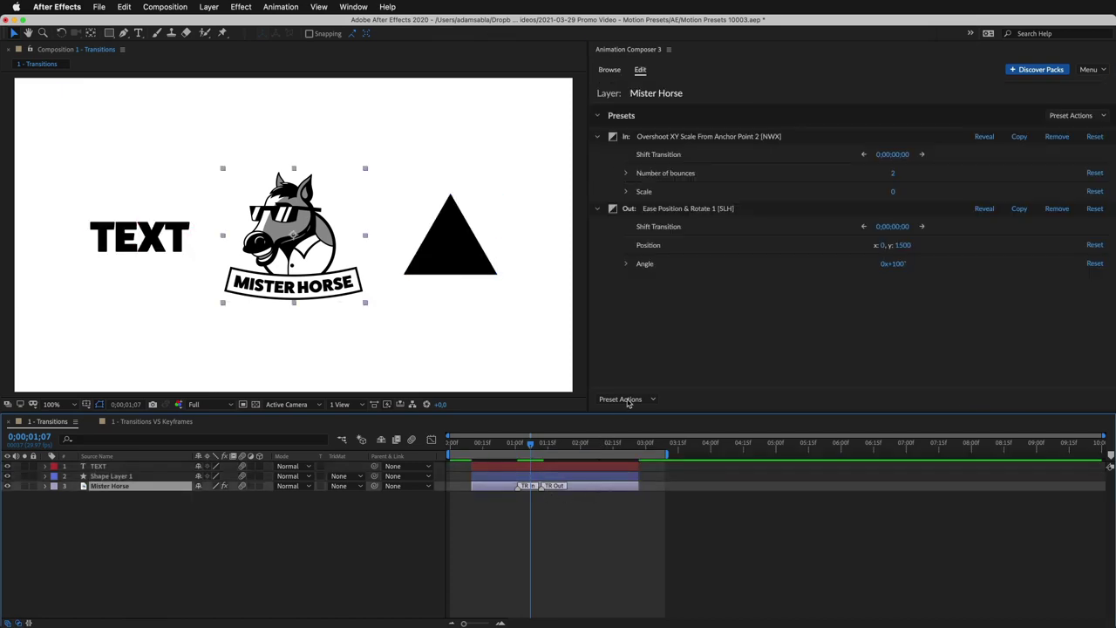
{"action": "left_click", "coordinate": [628, 400]}
{"action": "left_click", "coordinate": [635, 318]}
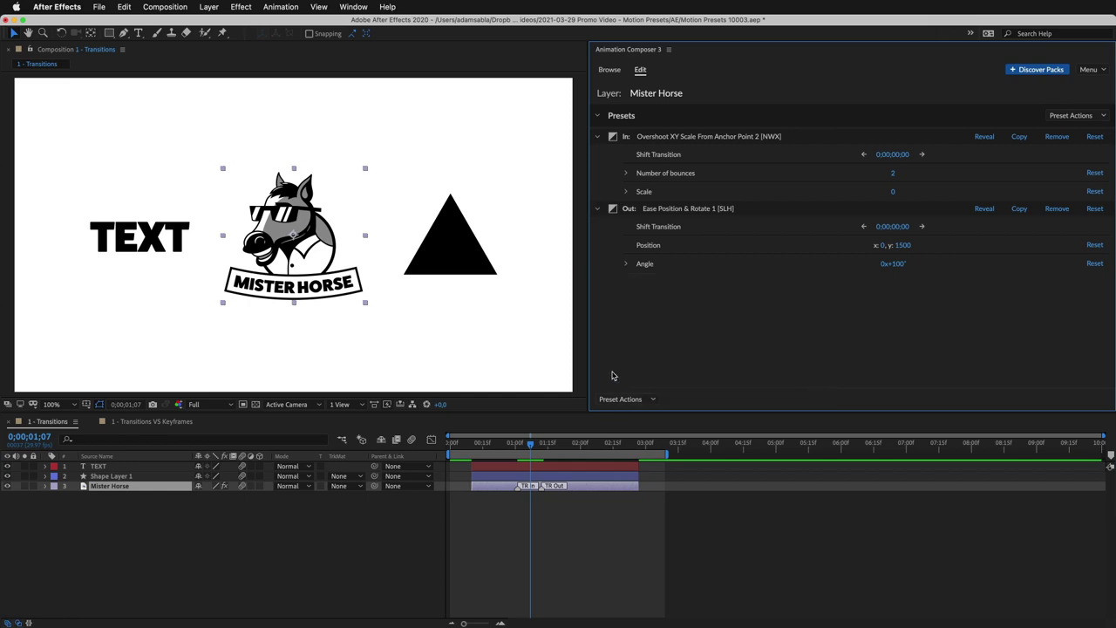
Paste the copied presets onto TEXT and Shape Layer 1 and preview all three layers.
{"action": "left_click", "coordinate": [608, 467]}
{"action": "left_click", "coordinate": [608, 476], "text": "shift"}
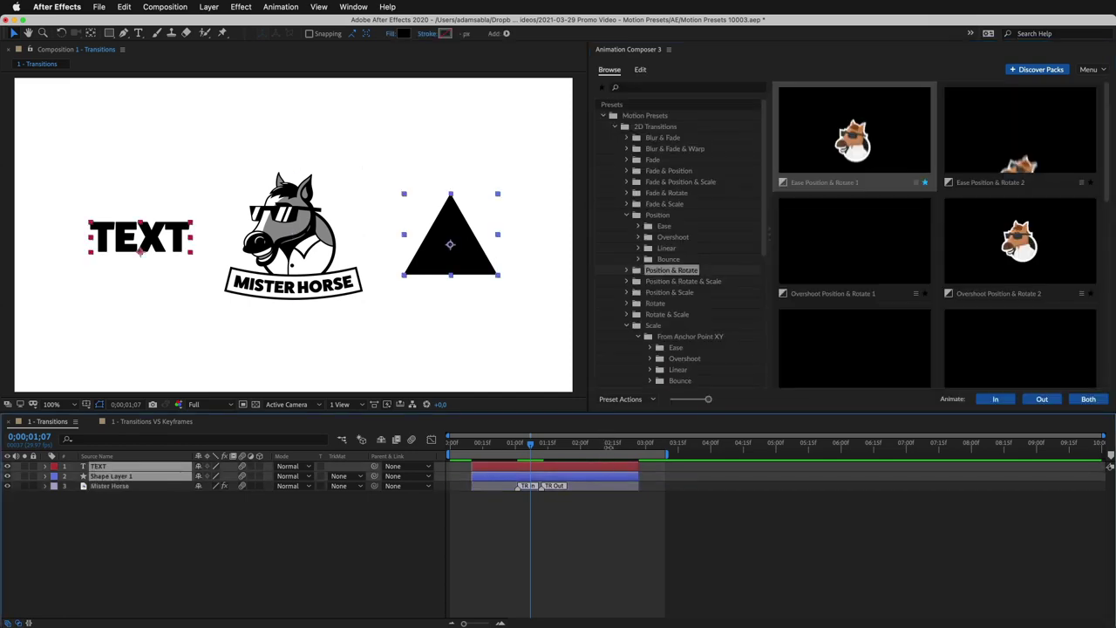
{"action": "left_click", "coordinate": [628, 400]}
{"action": "left_click", "coordinate": [784, 353]}
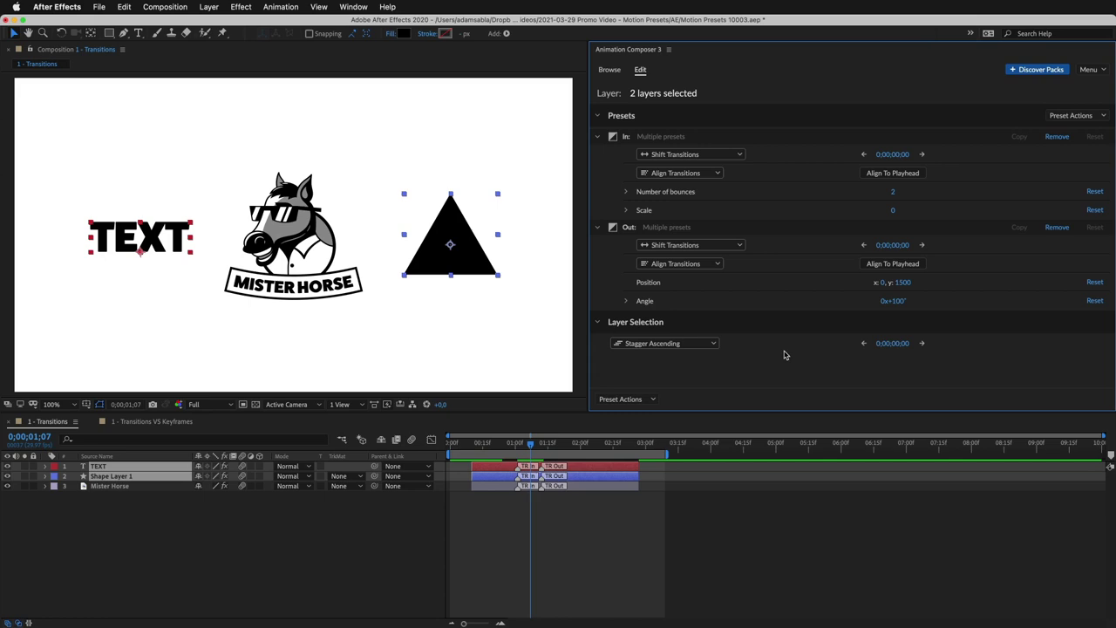
{"action": "left_click", "coordinate": [465, 446]}
{"action": "key", "text": "space"}
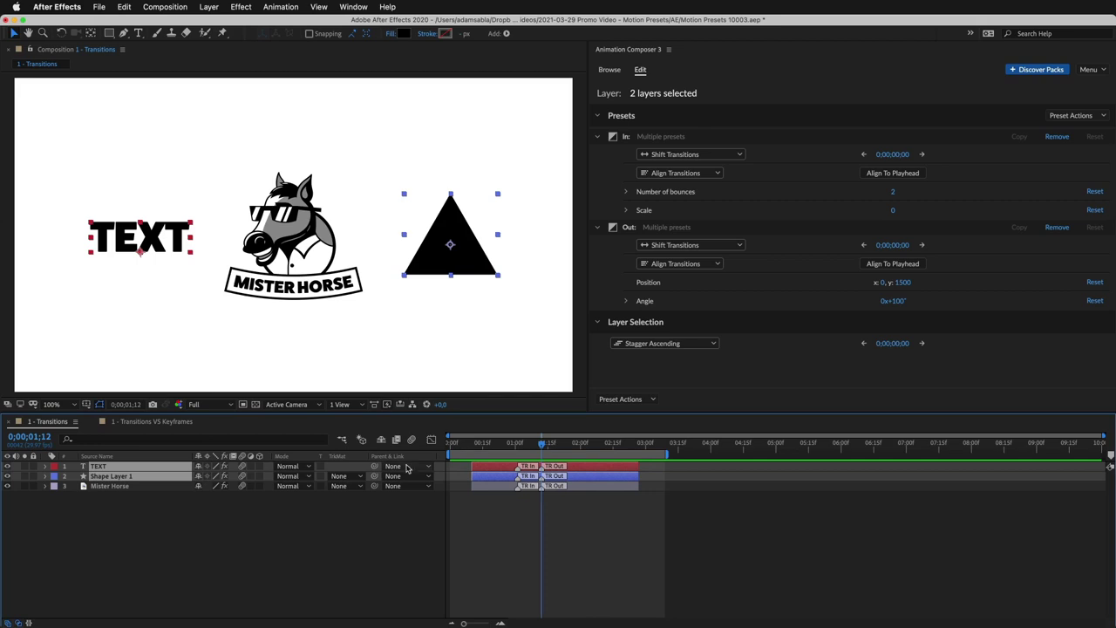
Compare the keyframed left horse's Position keyframes with the preset-animated right horse in 1 - Transitions VS Keyframes.
{"action": "left_click", "coordinate": [153, 421]}
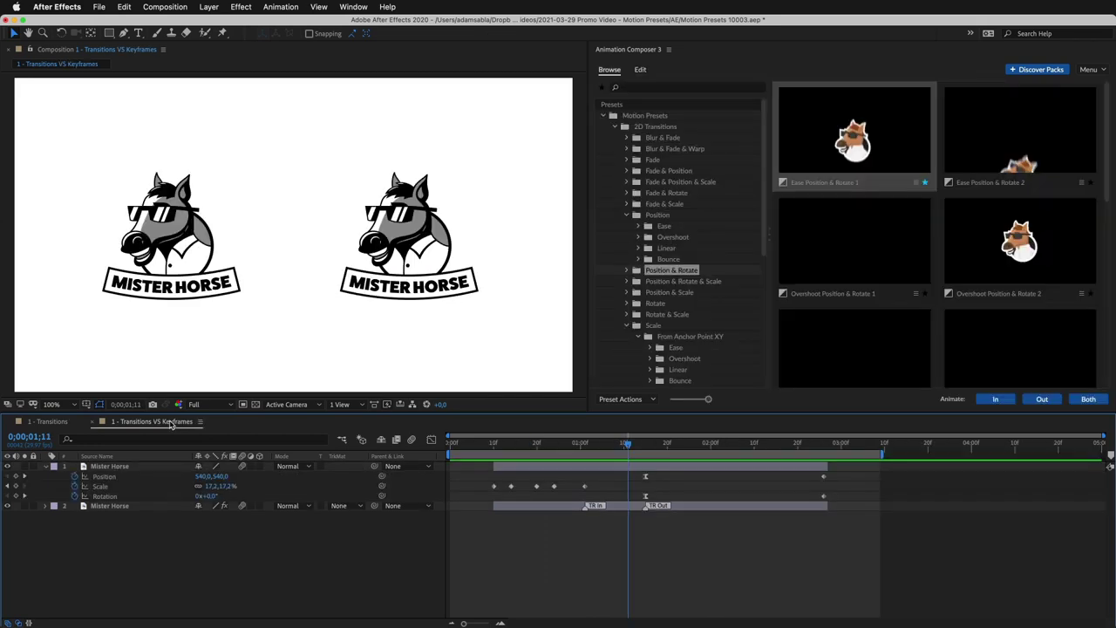
{"action": "left_click", "coordinate": [409, 263]}
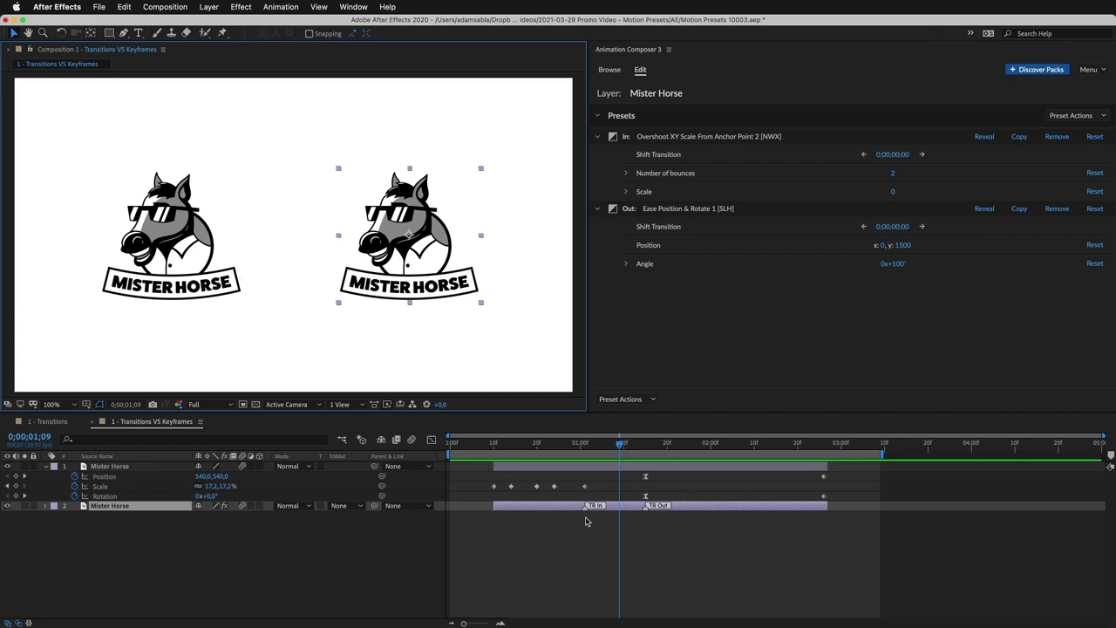
{"action": "left_click", "coordinate": [610, 466]}
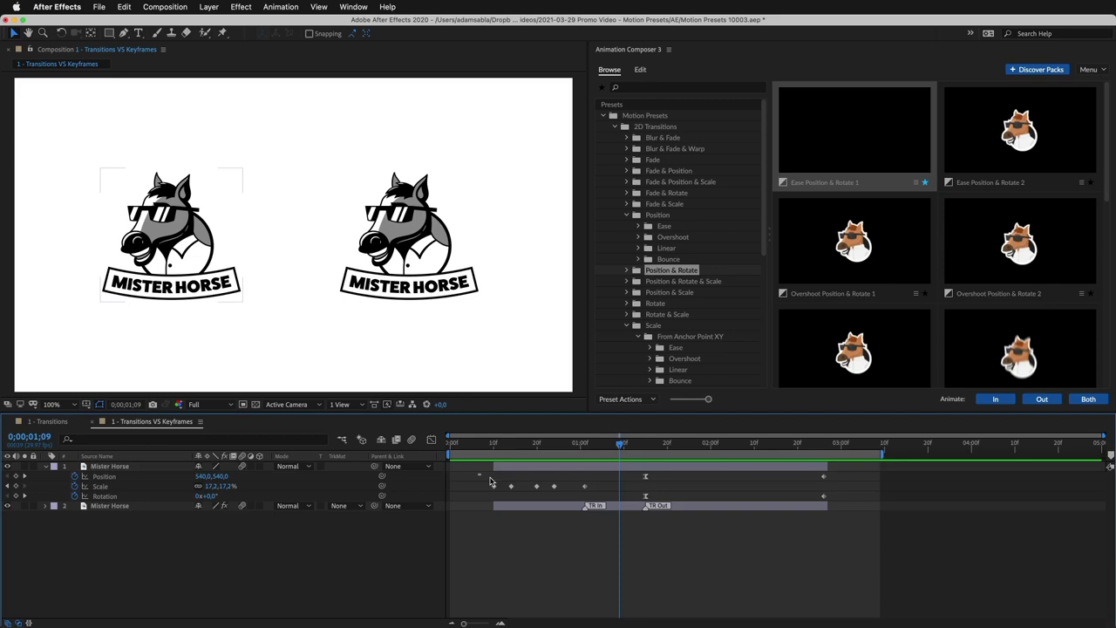
{"action": "left_click_drag", "start_coordinate": [478, 475], "coordinate": [830, 503]}
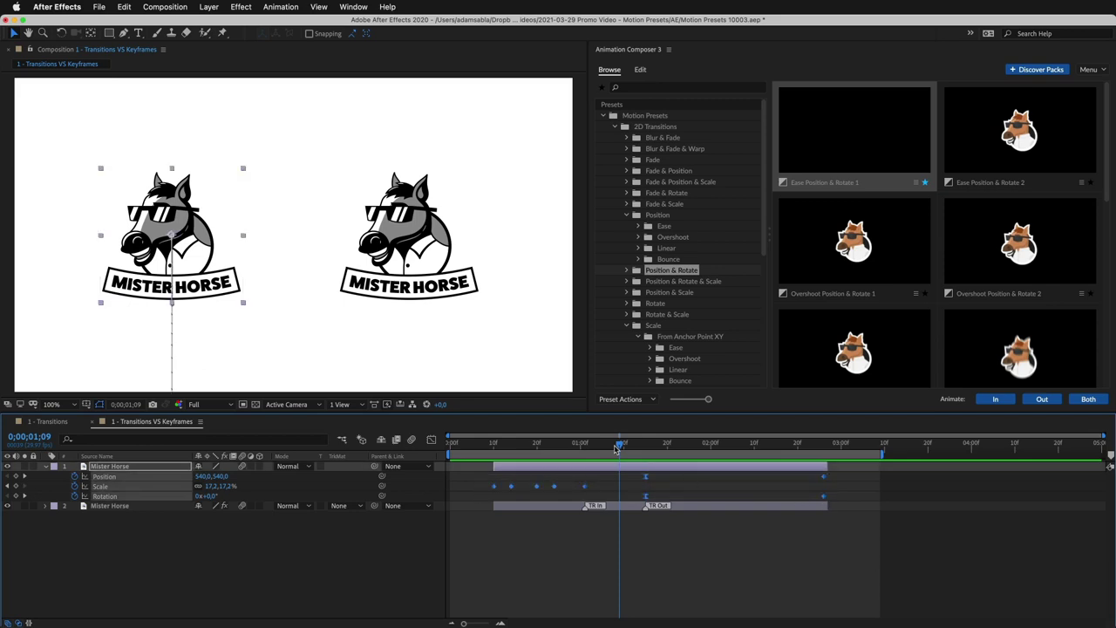
{"action": "left_click_drag", "start_coordinate": [617, 448], "coordinate": [489, 448]}
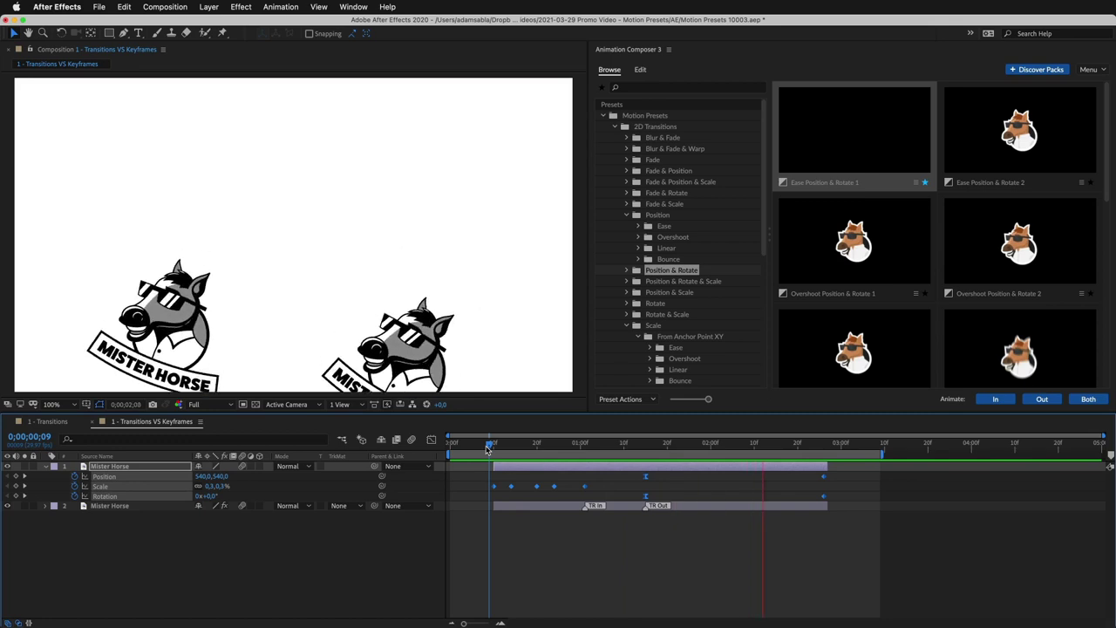
Shrink and move the right horse lower-right, move the left horse lower-right, and preview both.
{"action": "left_click", "coordinate": [480, 164]}
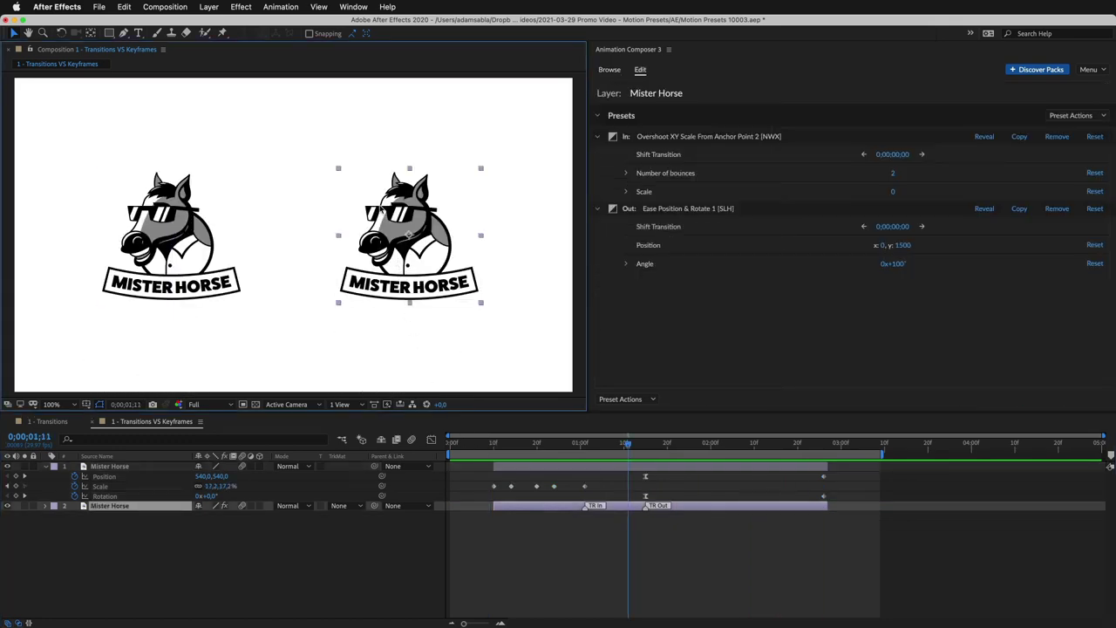
{"action": "left_click_drag", "start_coordinate": [479, 164], "coordinate": [519, 205]}
{"action": "left_click_drag", "start_coordinate": [387, 212], "coordinate": [439, 274]}
{"action": "left_click", "coordinate": [491, 443]}
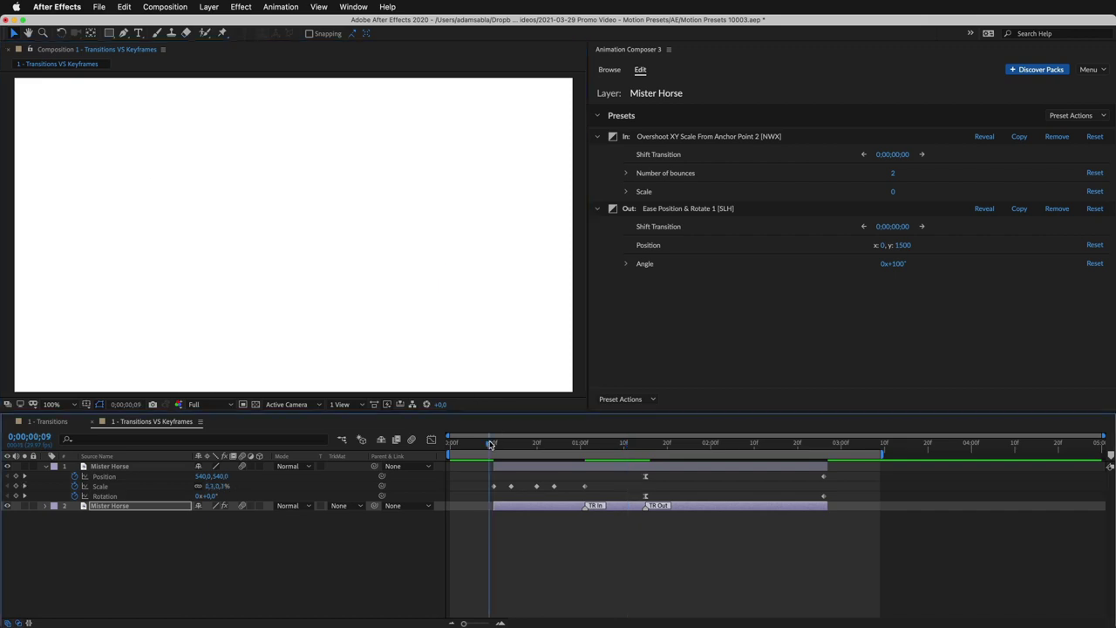
{"action": "key", "text": "space"}
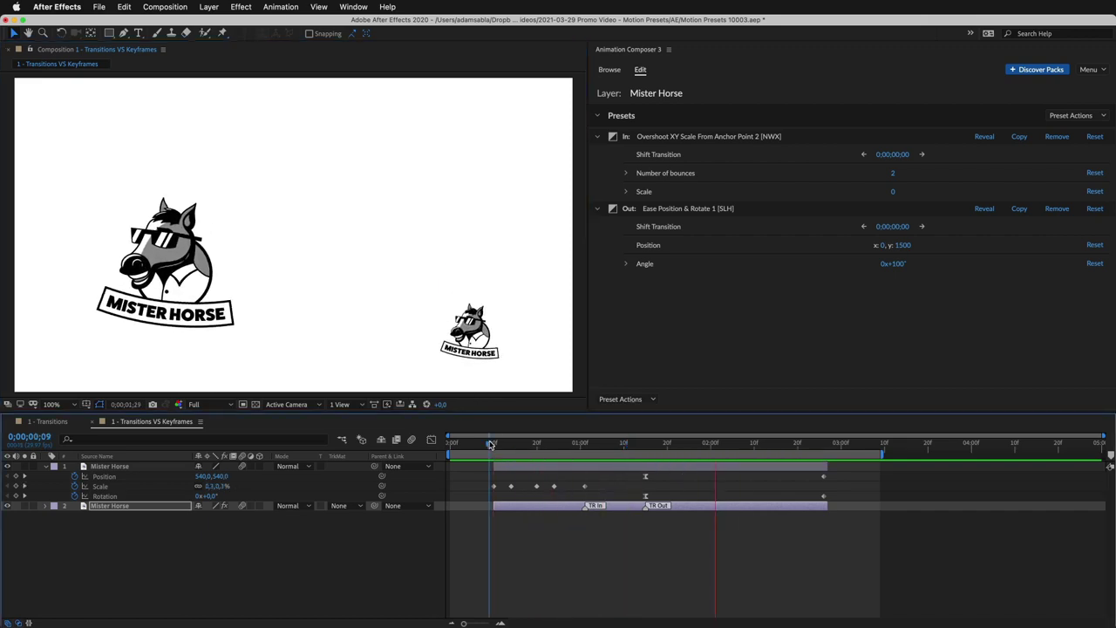
{"action": "left_click_drag", "start_coordinate": [112, 174], "coordinate": [261, 268]}
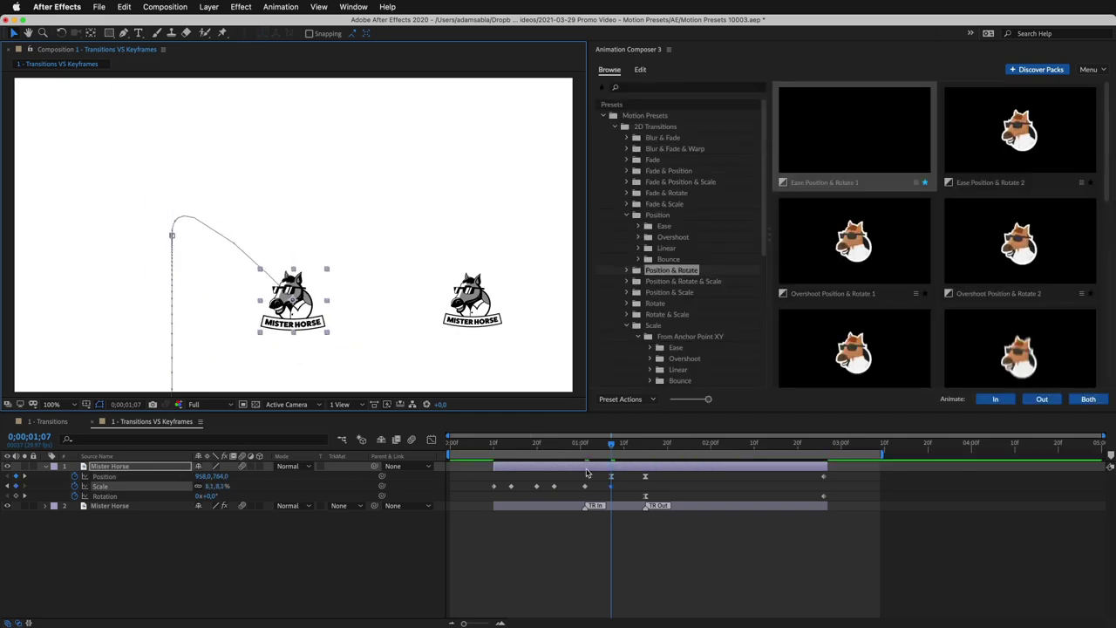
{"action": "key", "text": "space"}
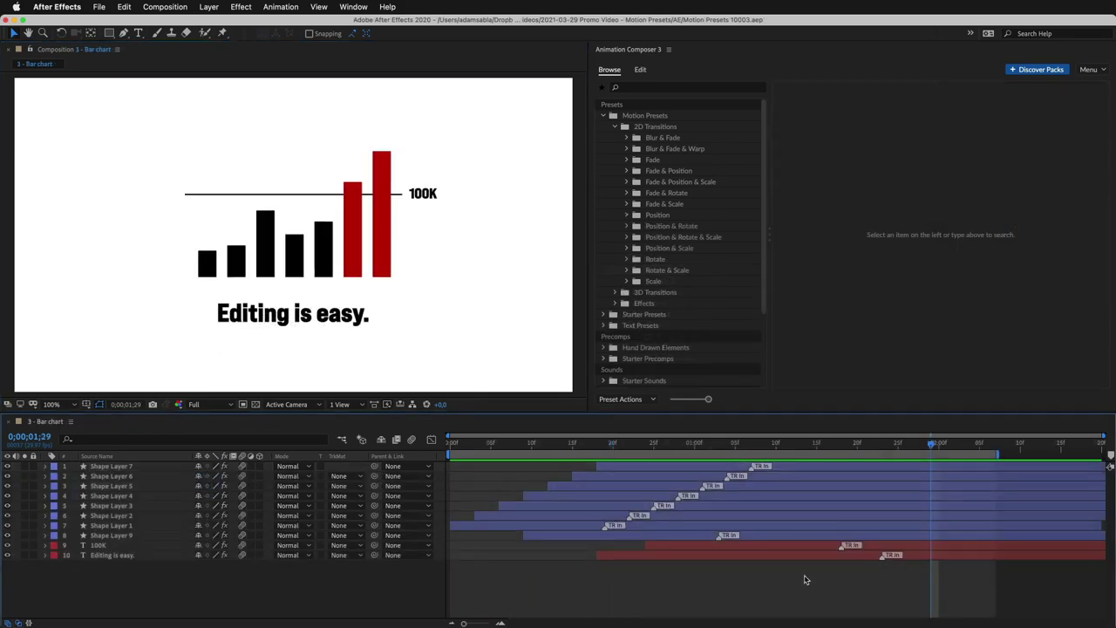
Preview the bar chart's rising bars, inspecting the third, fifth and red sixth bars' presets.
{"action": "left_click_drag", "start_coordinate": [927, 447], "coordinate": [912, 445]}
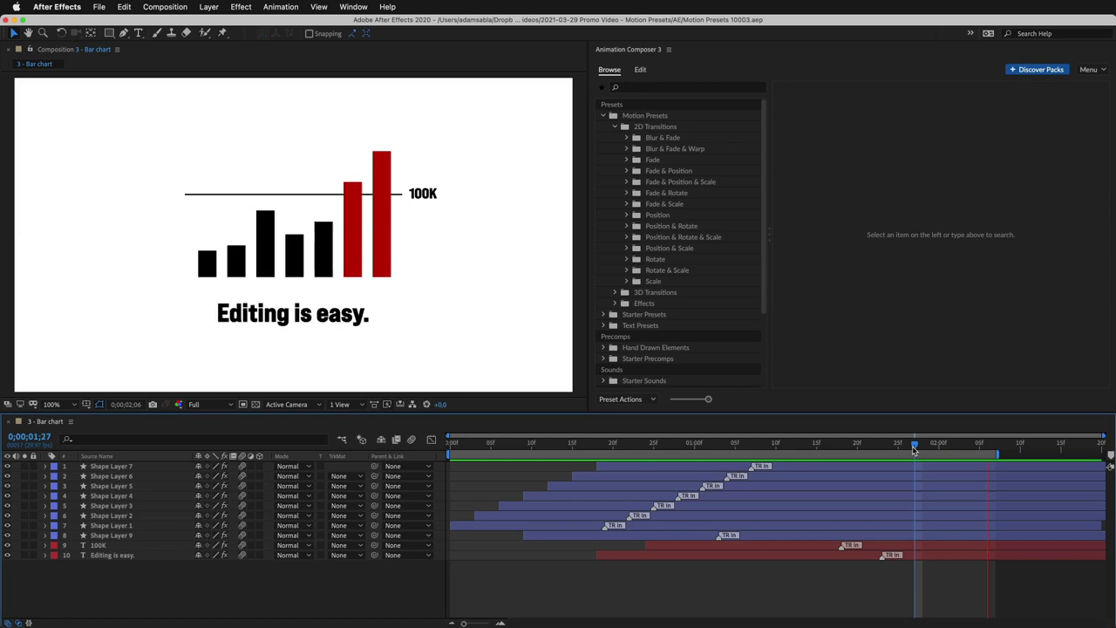
{"action": "key", "text": "space"}
{"action": "key", "text": "space"}
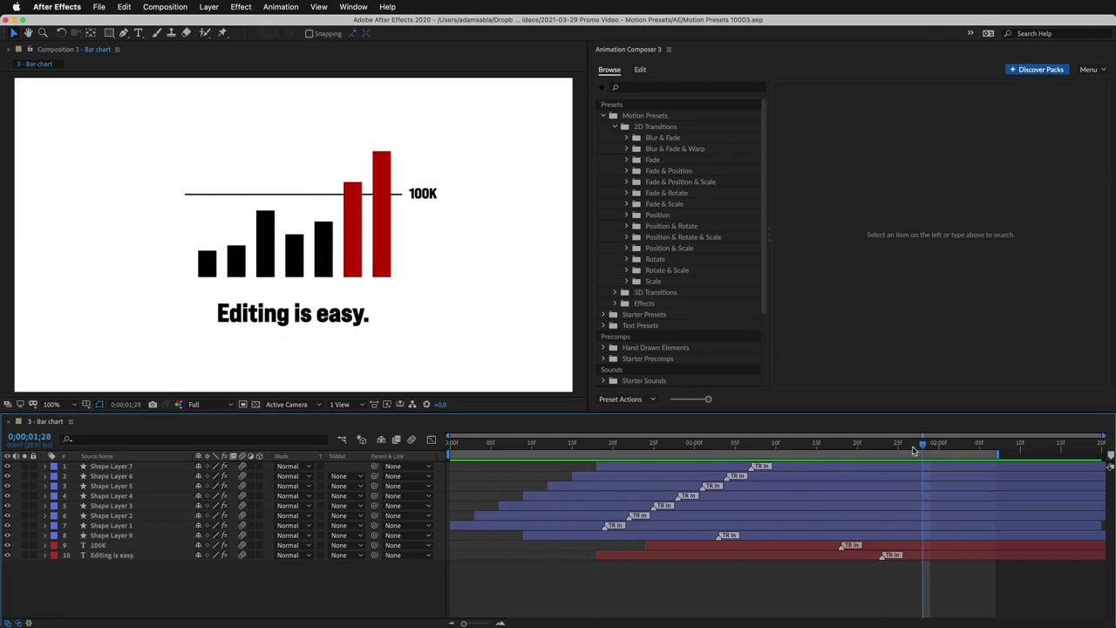
{"action": "left_click", "coordinate": [261, 245]}
{"action": "left_click", "coordinate": [321, 240]}
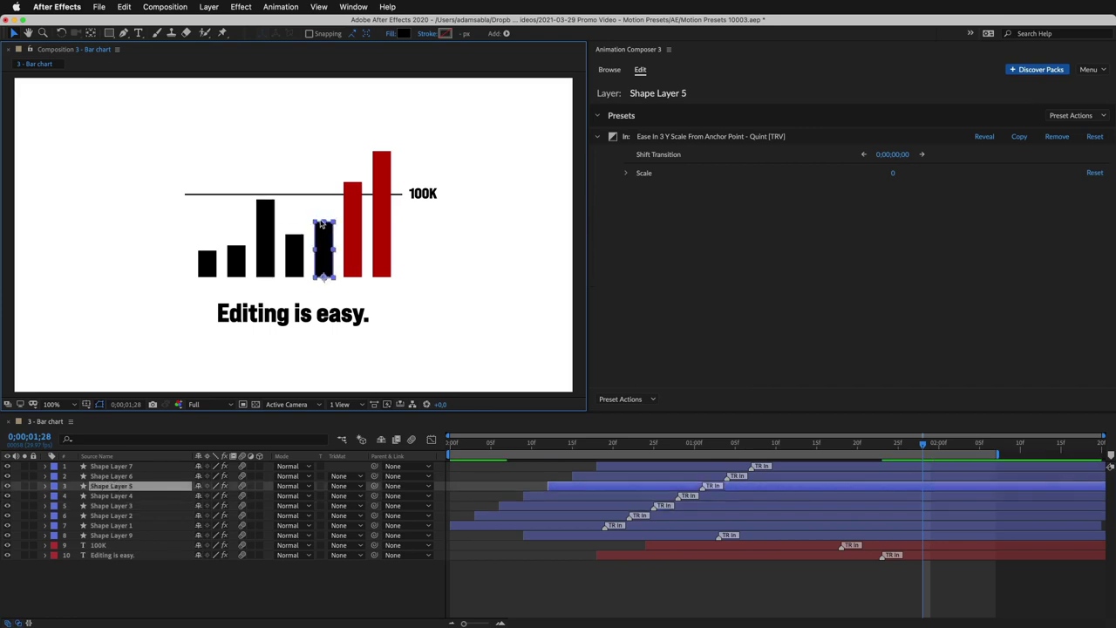
{"action": "left_click", "coordinate": [350, 194]}
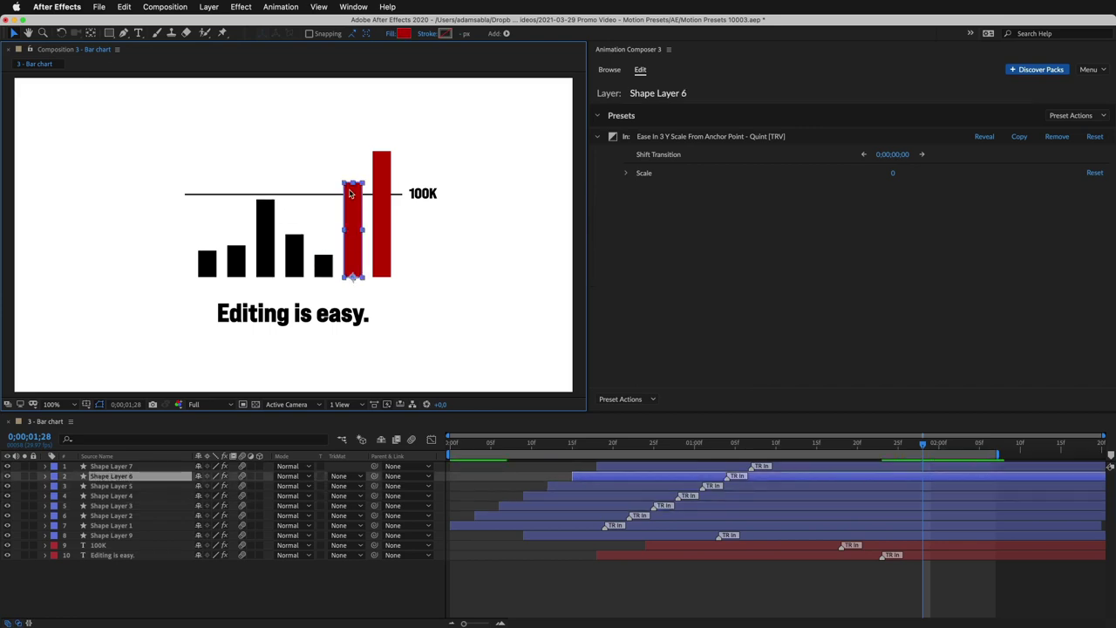
{"action": "left_click", "coordinate": [431, 324]}
{"action": "key", "text": "space"}
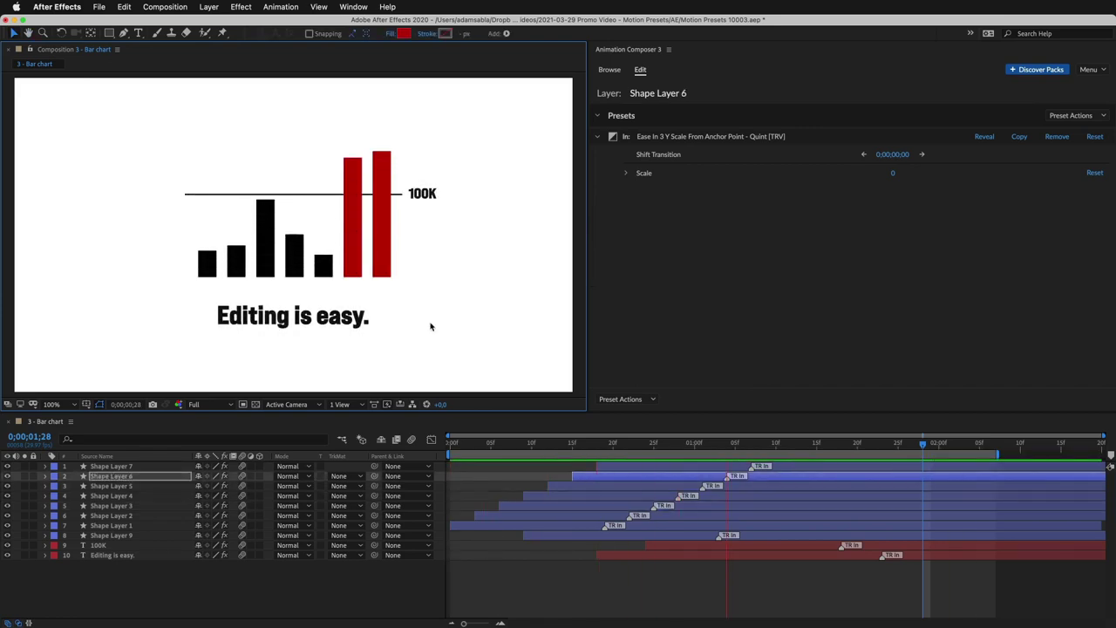
{"action": "key", "text": "space"}
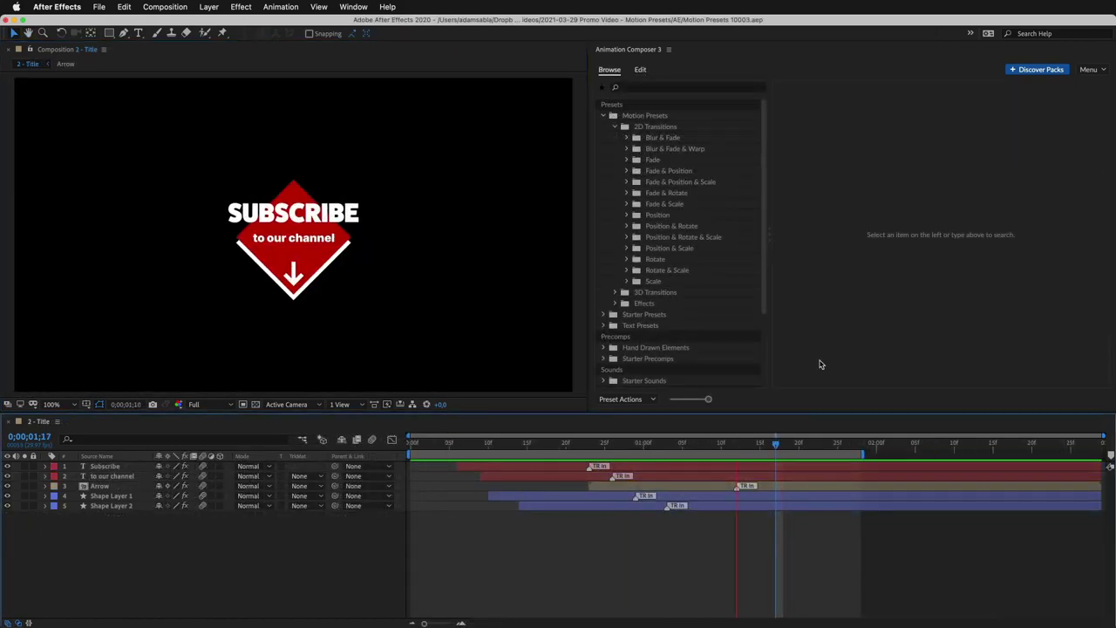
{"action": "key", "text": "space"}
{"action": "left_click", "coordinate": [773, 466]}
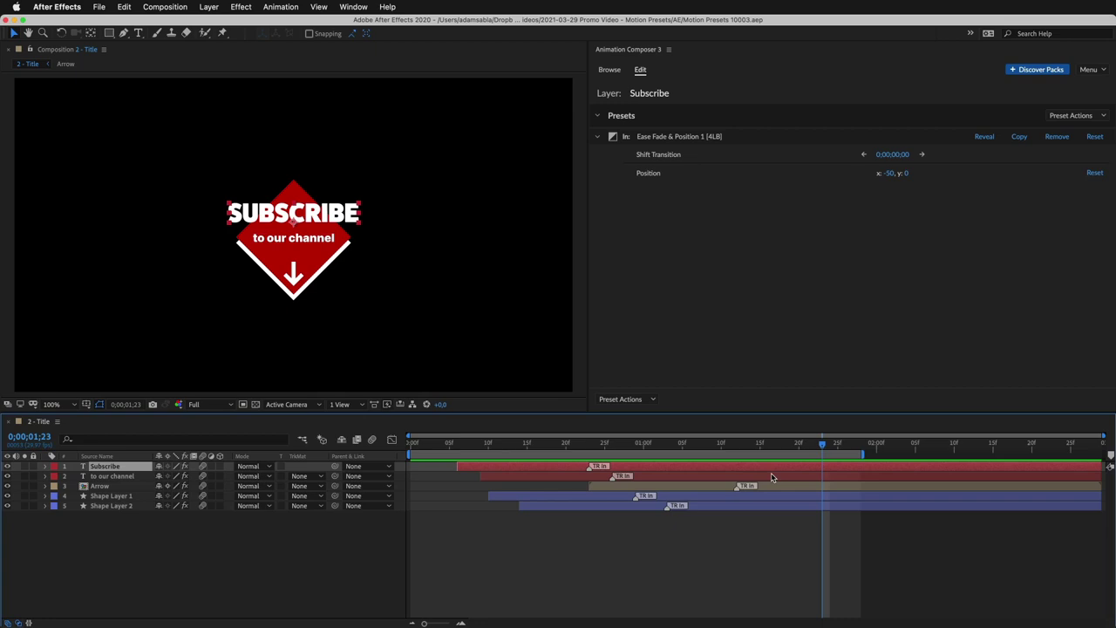
{"action": "left_click", "coordinate": [774, 475]}
{"action": "left_click", "coordinate": [778, 495]}
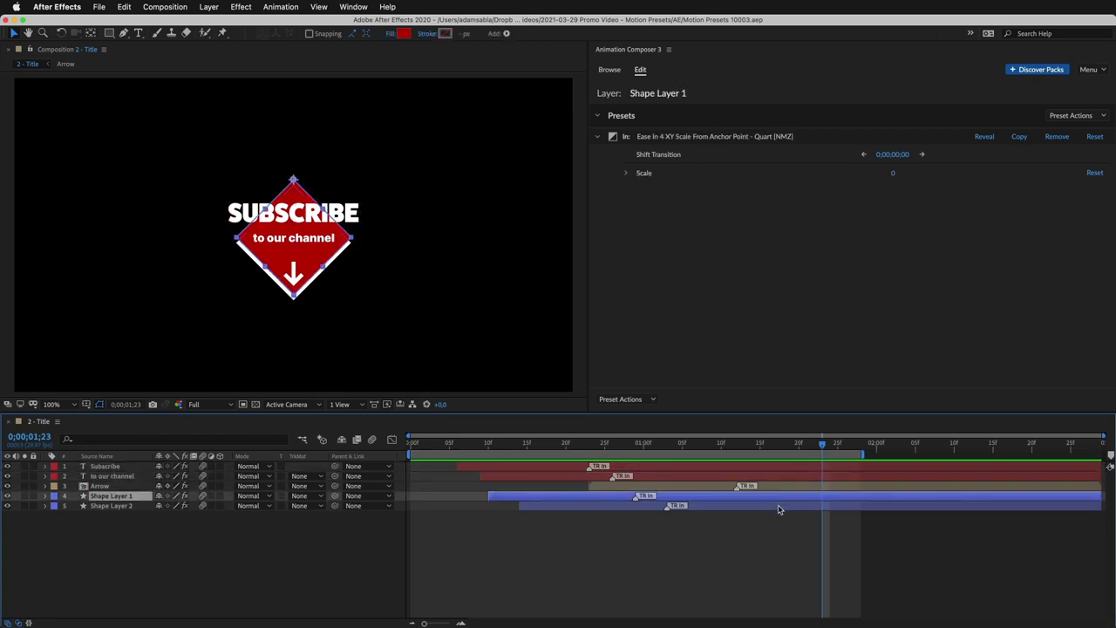
{"action": "left_click", "coordinate": [779, 506]}
{"action": "mouse_move", "coordinate": [795, 454]}
{"action": "left_mouse_down"}
{"action": "mouse_move", "coordinate": [498, 453]}
{"action": "mouse_move", "coordinate": [784, 453]}
{"action": "left_mouse_up"}
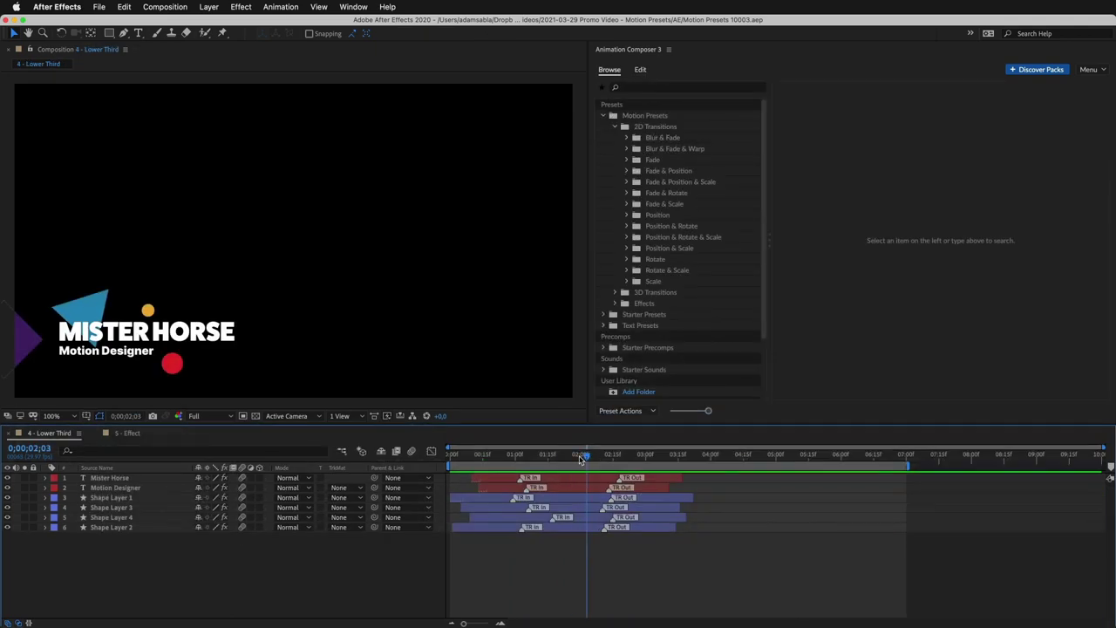
Preview the lower third, then solo the Mister Horse title to scrub through its in and out animations.
{"action": "left_click_drag", "start_coordinate": [587, 454], "coordinate": [449, 465]}
{"action": "key", "text": "space"}
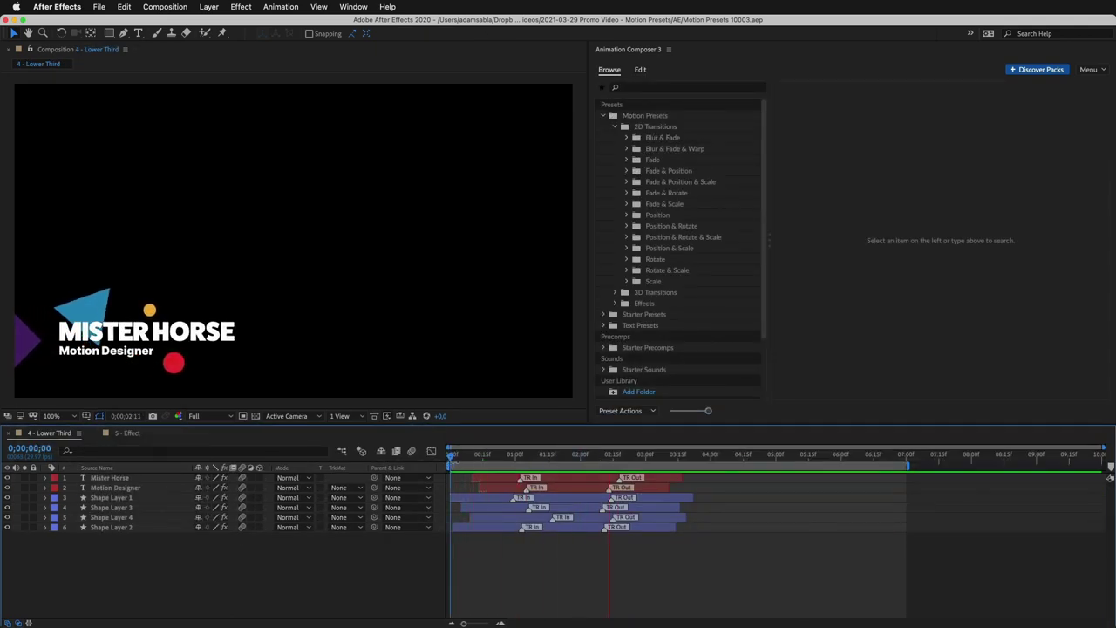
{"action": "left_click", "coordinate": [583, 454]}
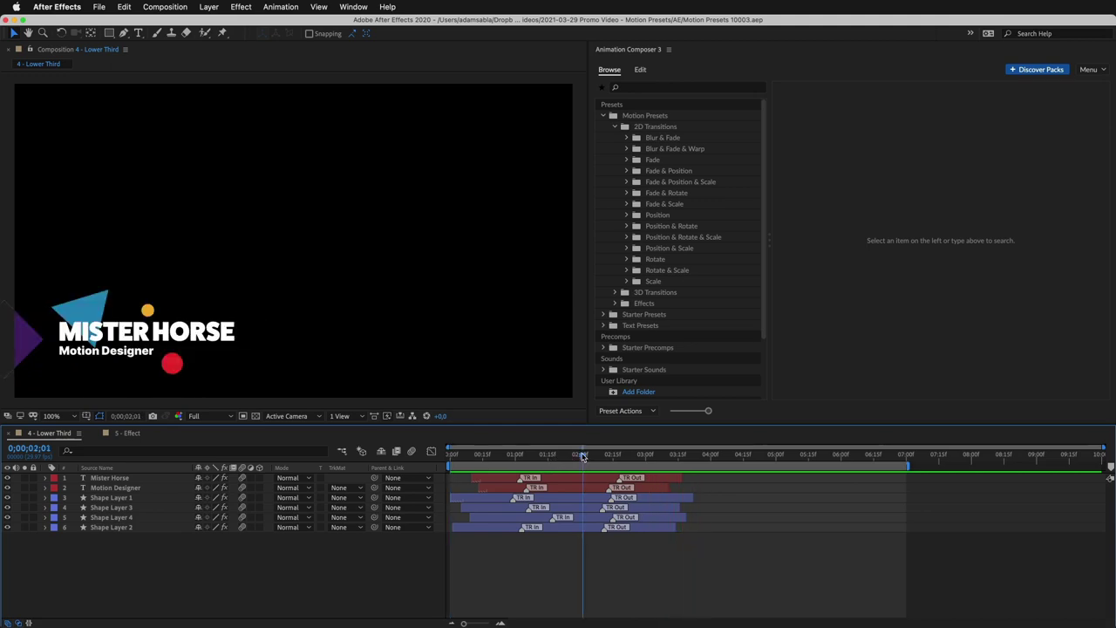
{"action": "left_click", "coordinate": [216, 341]}
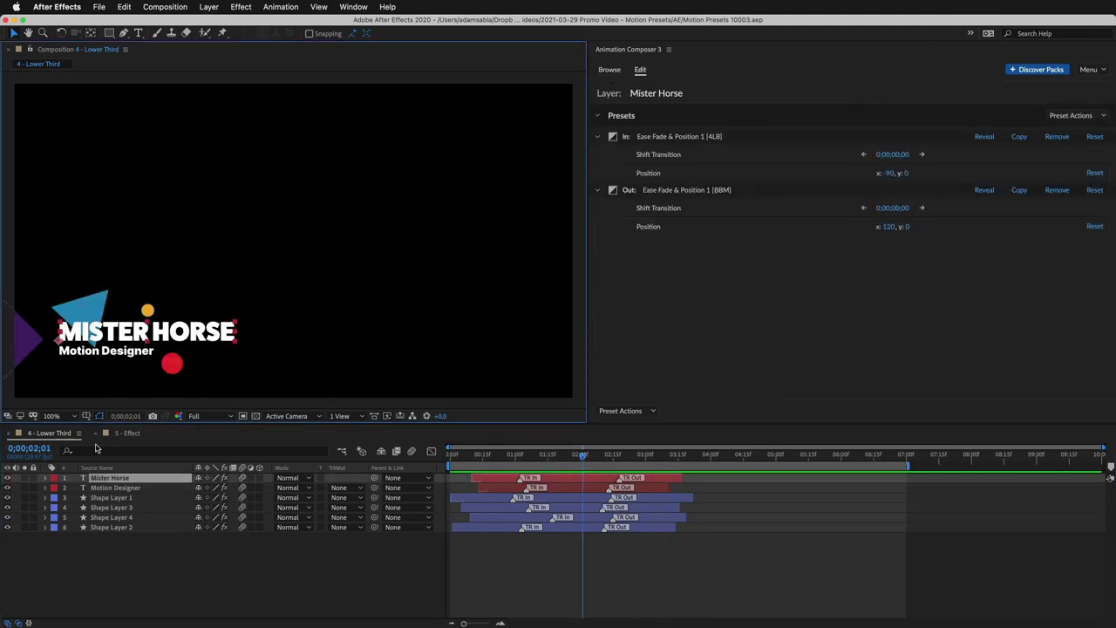
{"action": "left_click", "coordinate": [25, 478]}
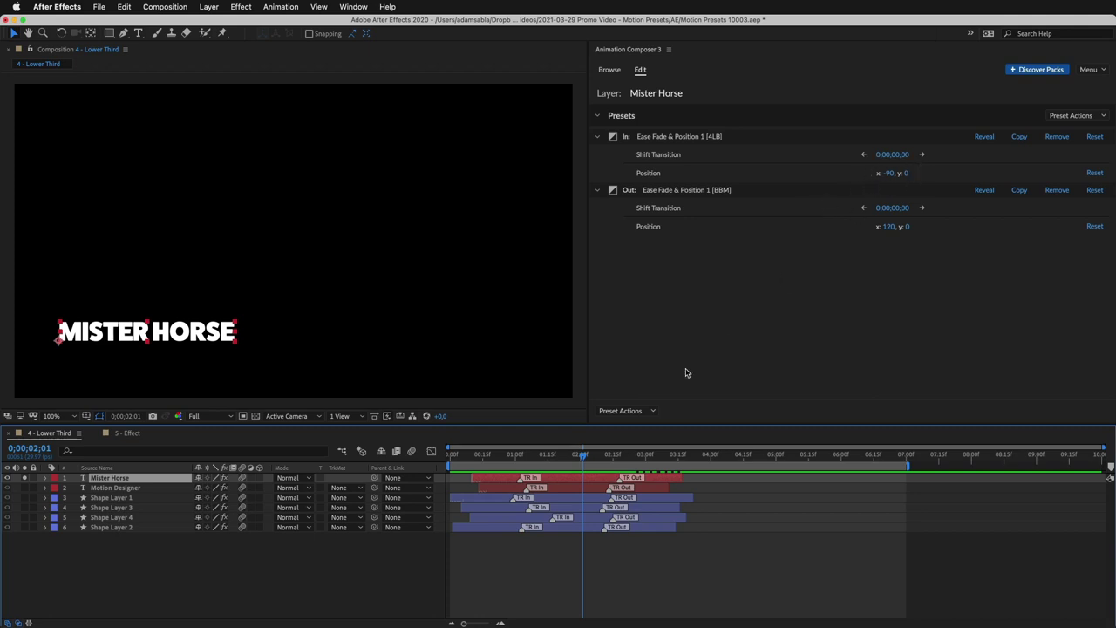
{"action": "mouse_move", "coordinate": [568, 448]}
{"action": "left_mouse_down"}
{"action": "mouse_move", "coordinate": [462, 454]}
{"action": "mouse_move", "coordinate": [580, 454]}
{"action": "left_mouse_up"}
{"action": "mouse_move", "coordinate": [586, 456]}
{"action": "left_mouse_down"}
{"action": "mouse_move", "coordinate": [709, 455]}
{"action": "mouse_move", "coordinate": [587, 472]}
{"action": "left_mouse_up"}
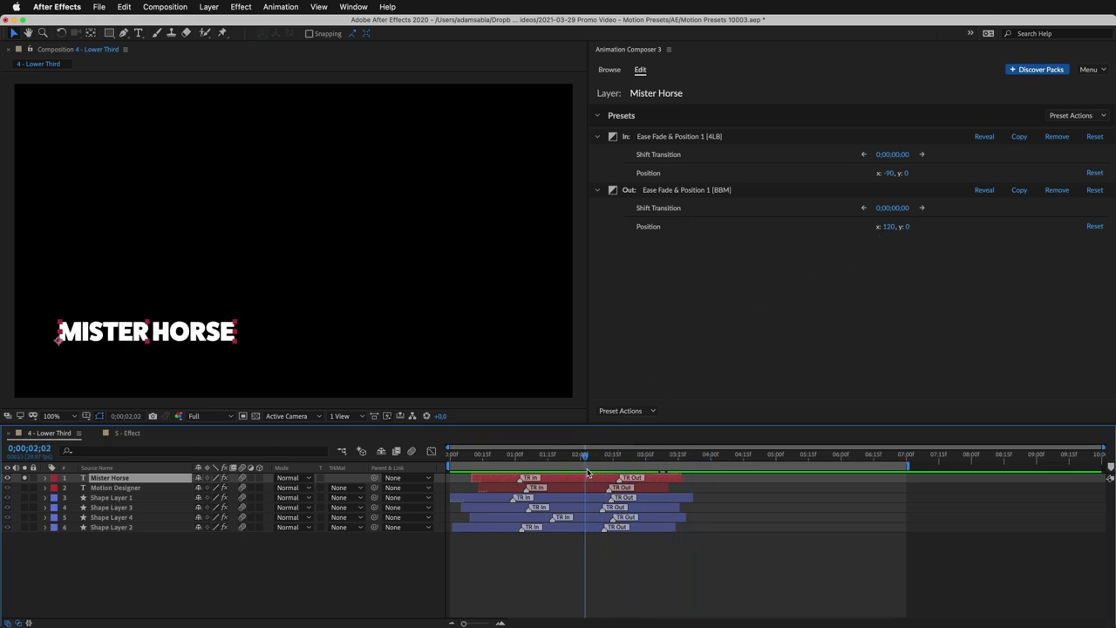
{"action": "left_click", "coordinate": [26, 478]}
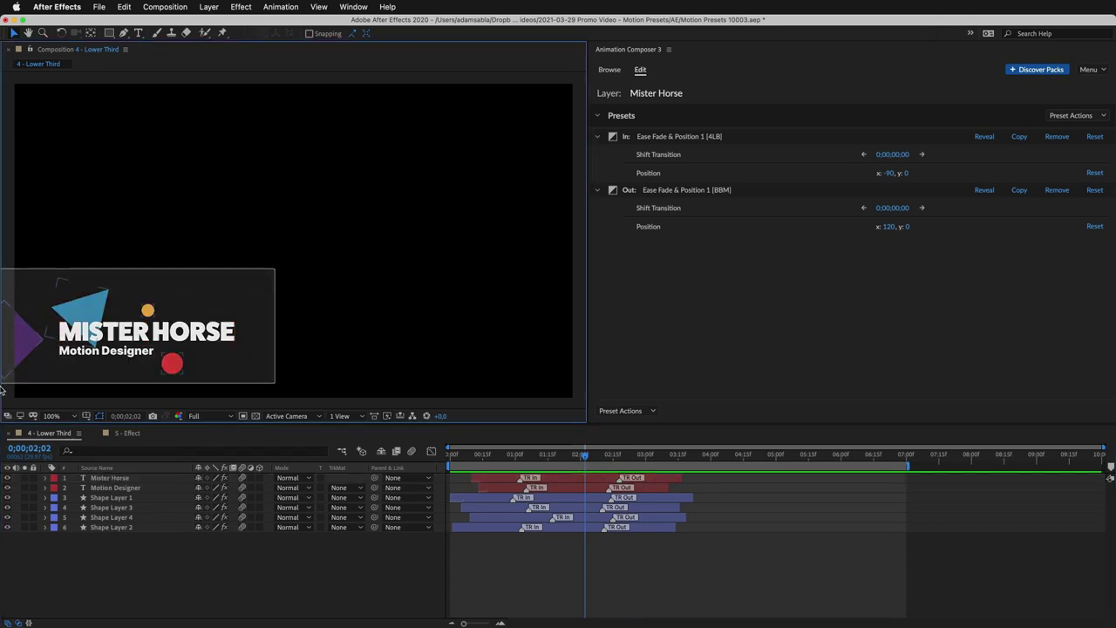
Marquee-select all six lower-third layers and scrub from the start.
{"action": "key", "text": "super+a"}
{"action": "left_click_drag", "start_coordinate": [127, 323], "coordinate": [300, 224]}
{"action": "left_click_drag", "start_coordinate": [450, 454], "coordinate": [584, 455]}
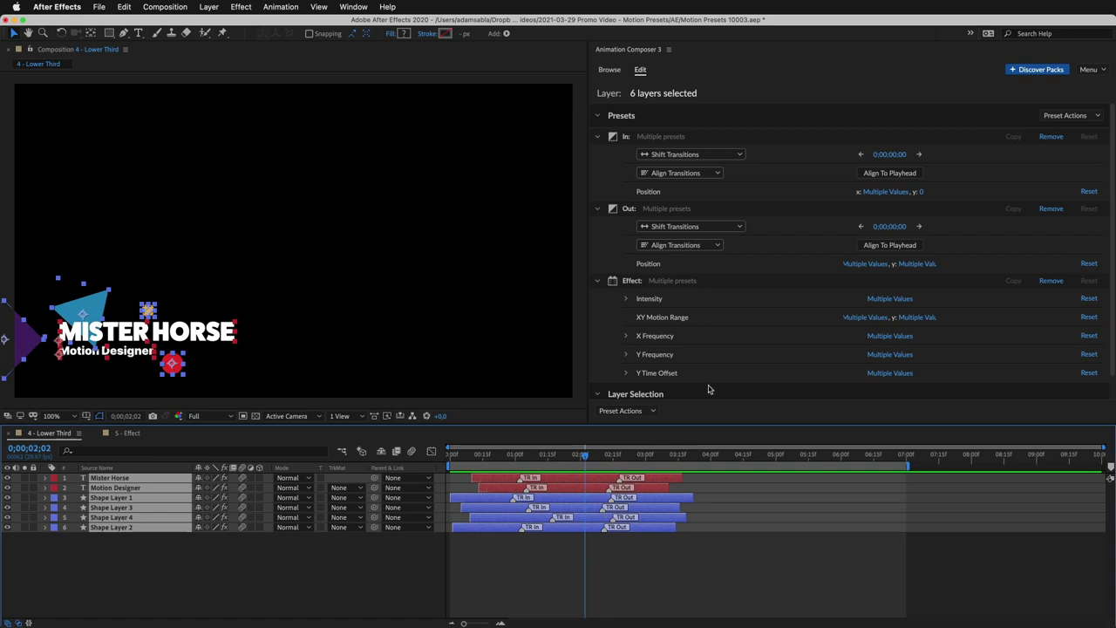
Shift the selected layers' Out transitions by +0;00;02;20 and preview the retimed lower third.
{"action": "left_click_drag", "start_coordinate": [884, 231], "coordinate": [977, 240]}
{"action": "key", "text": "space"}
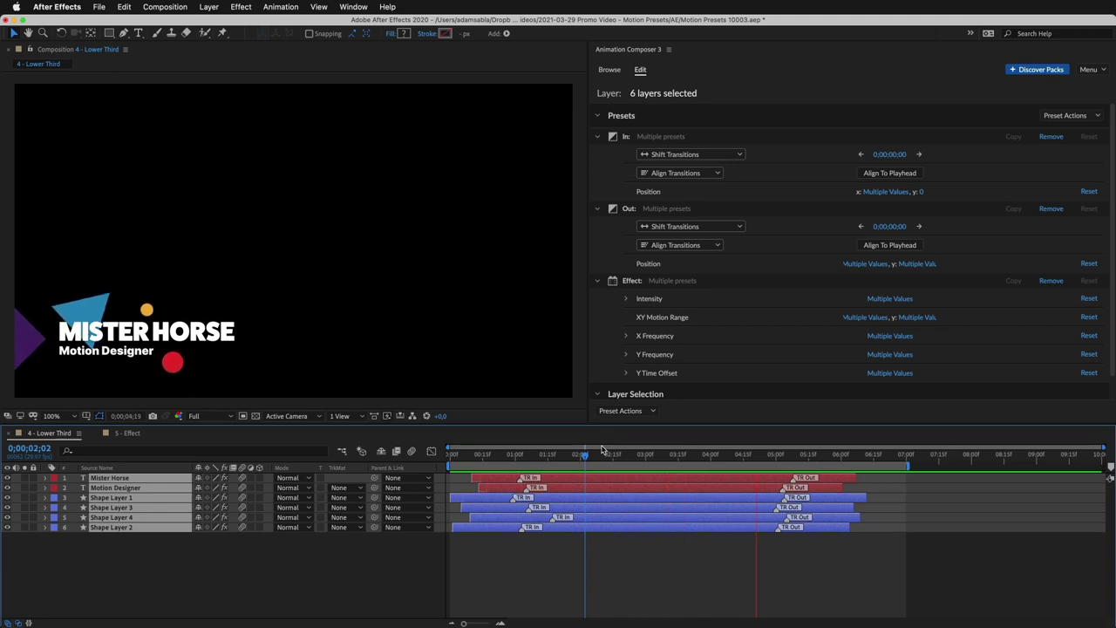
{"action": "key", "text": "space"}
Deselect all and select Shape Layer 3 to inspect its presets around four seconds.
{"action": "left_click", "coordinate": [126, 272]}
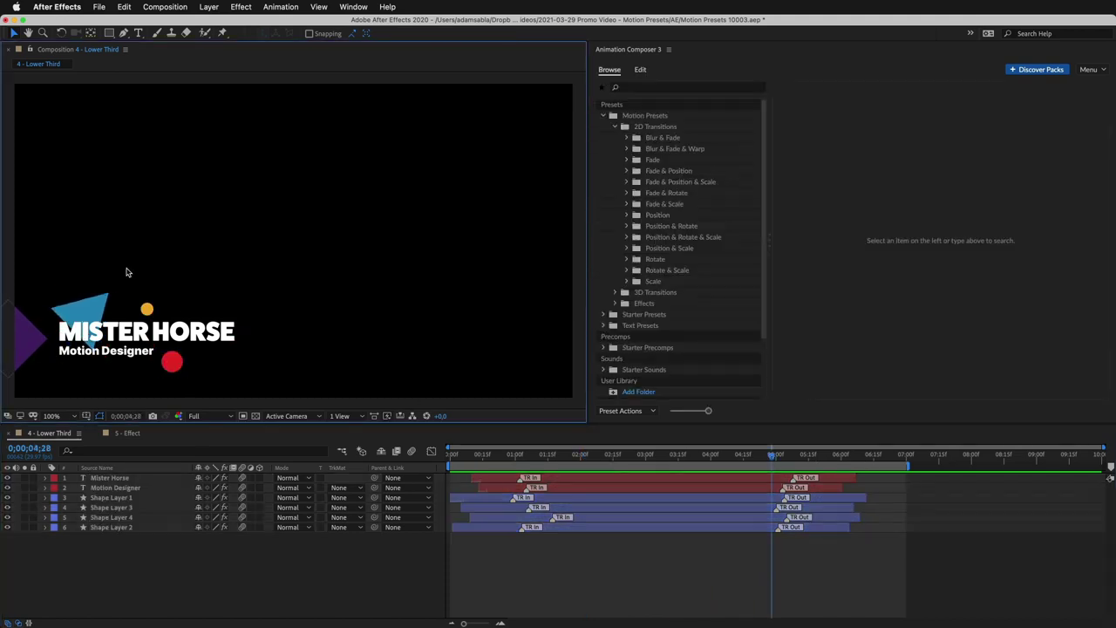
{"action": "left_click", "coordinate": [93, 311]}
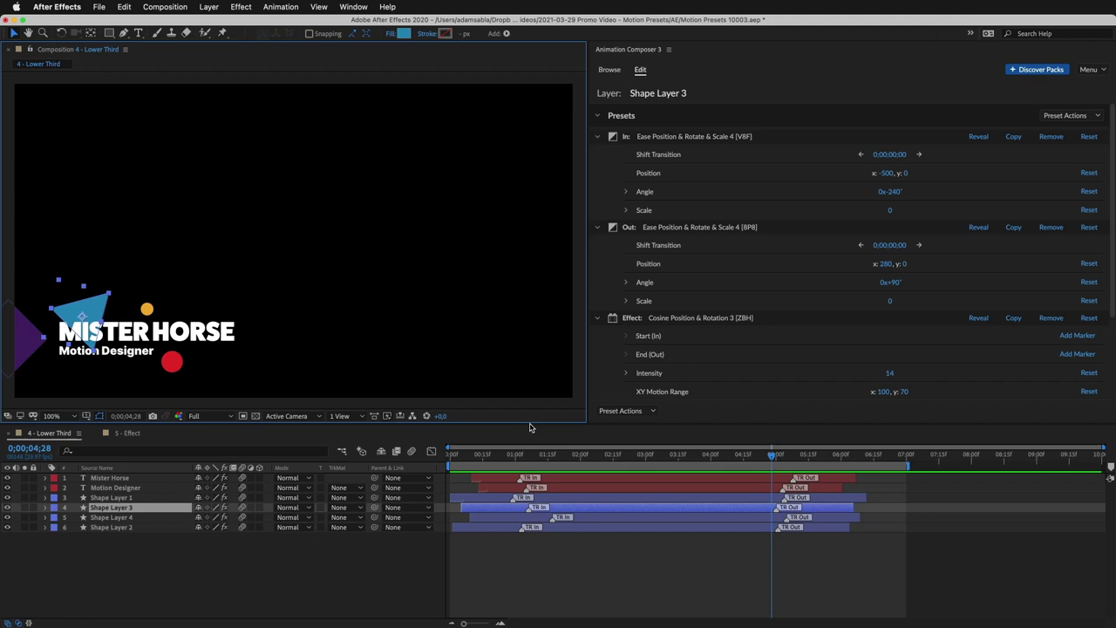
{"action": "left_click_drag", "start_coordinate": [577, 459], "coordinate": [728, 460]}
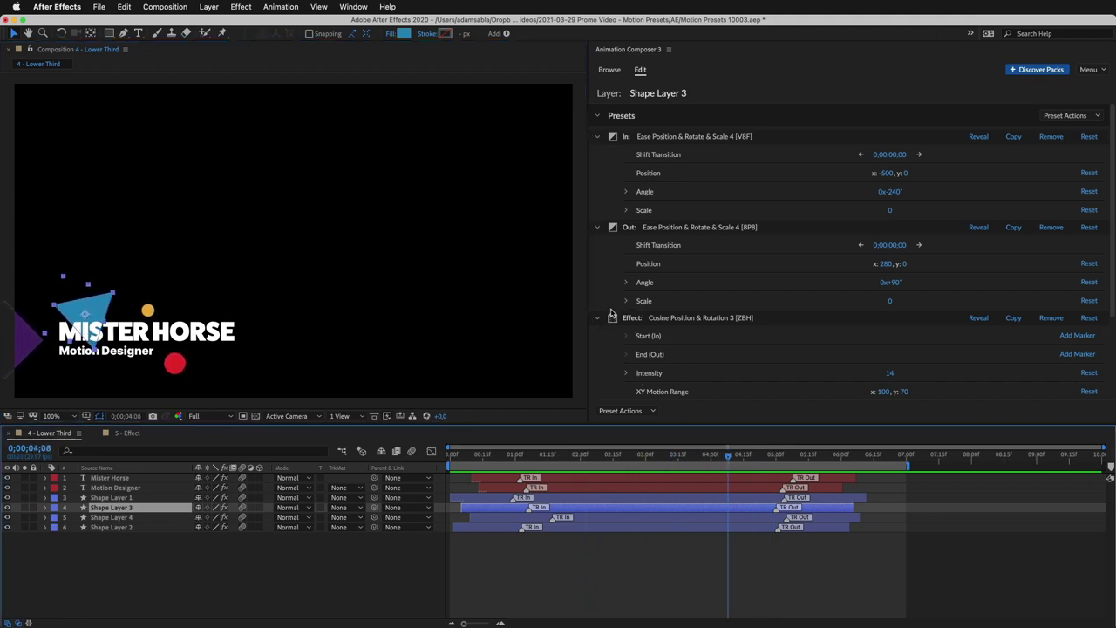
Apply the Effects > Position preset Cosine Position 2 to the blue triangle in the 5 - Effect comp.
{"action": "left_click", "coordinate": [980, 318]}
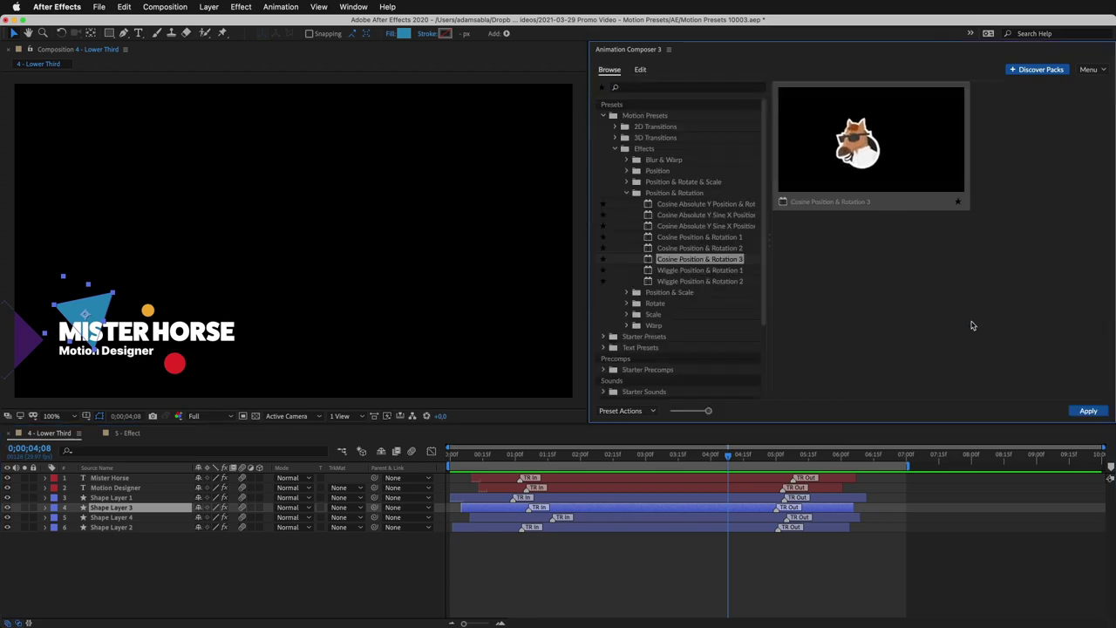
{"action": "left_click", "coordinate": [127, 433]}
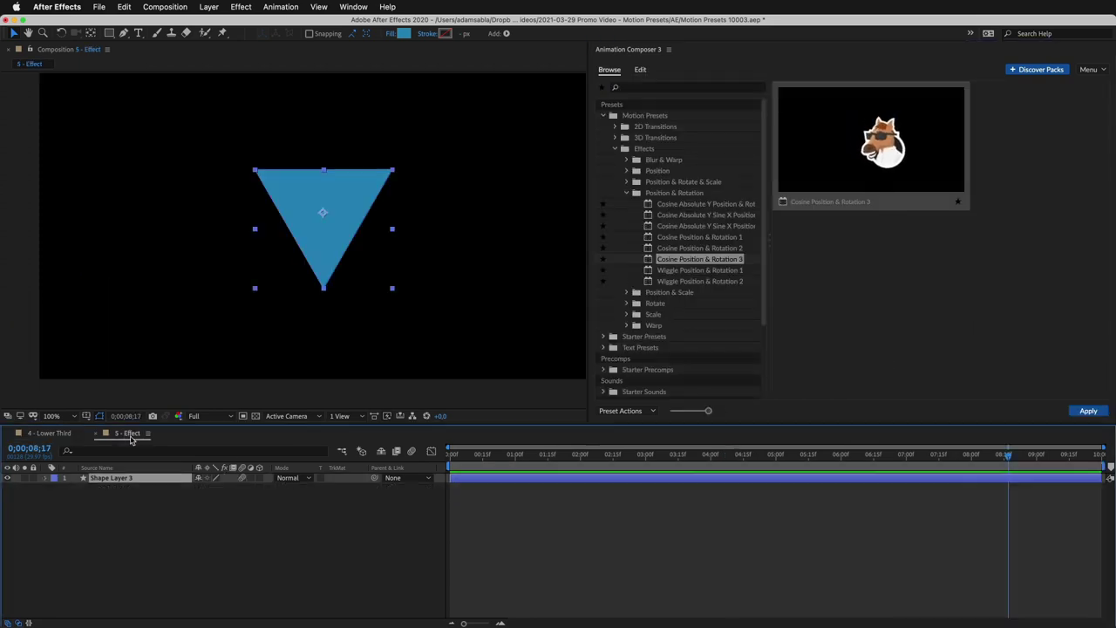
{"action": "left_click", "coordinate": [655, 192]}
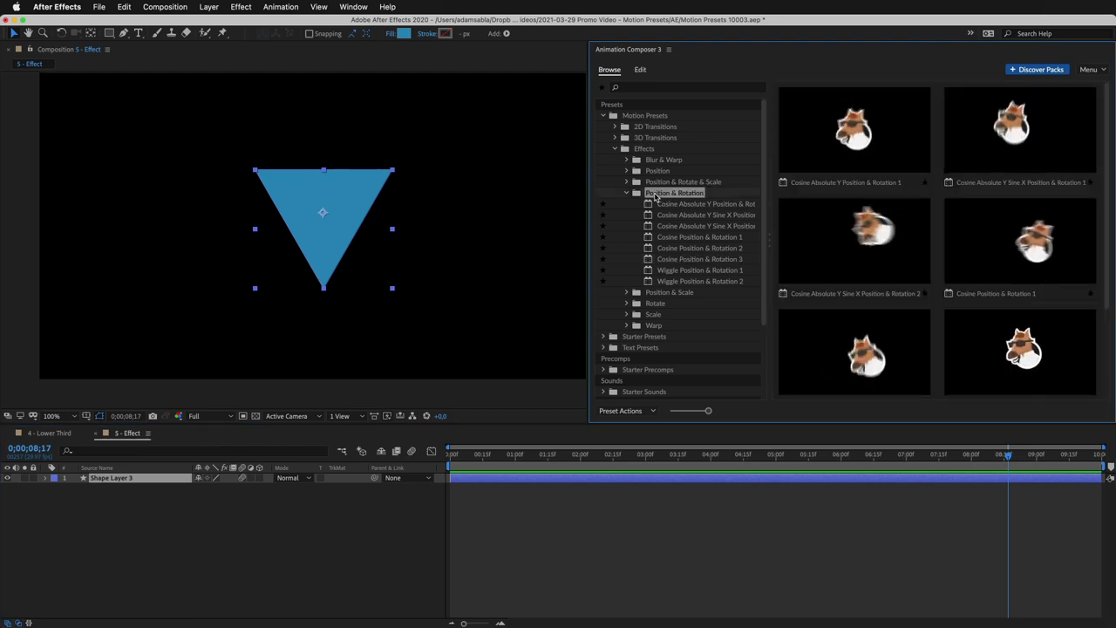
{"action": "left_click", "coordinate": [651, 180]}
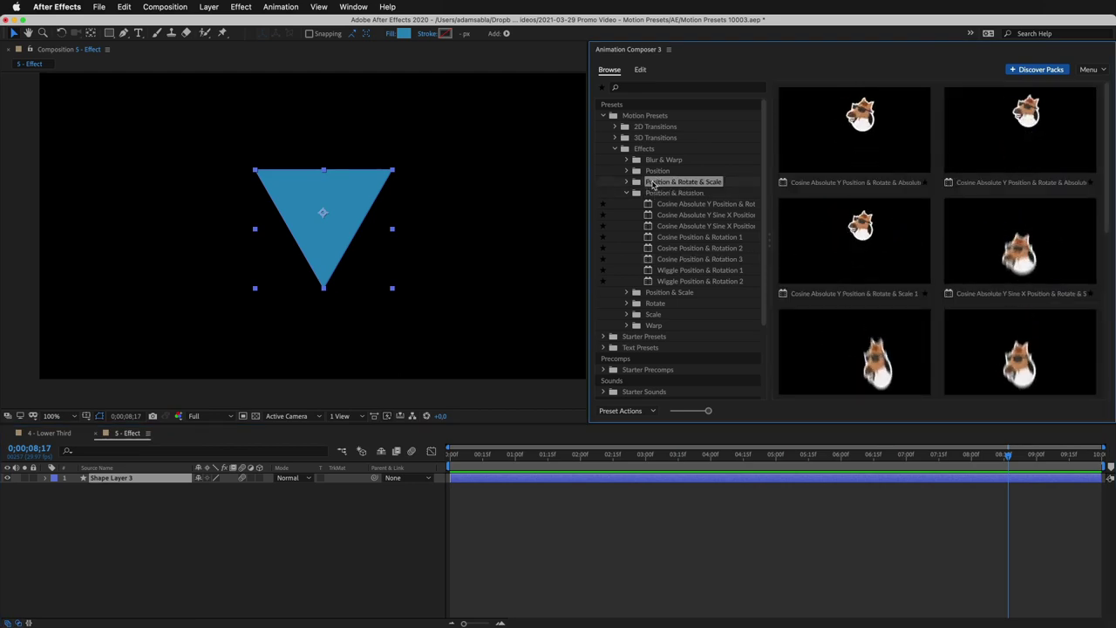
{"action": "left_click", "coordinate": [654, 171]}
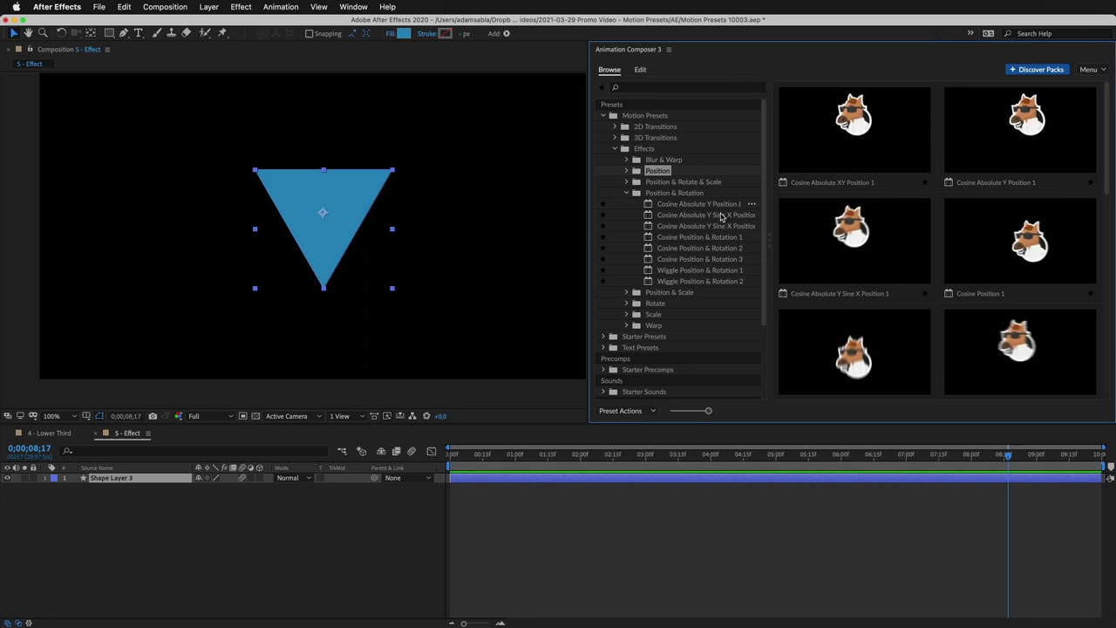
{"action": "left_click", "coordinate": [804, 327]}
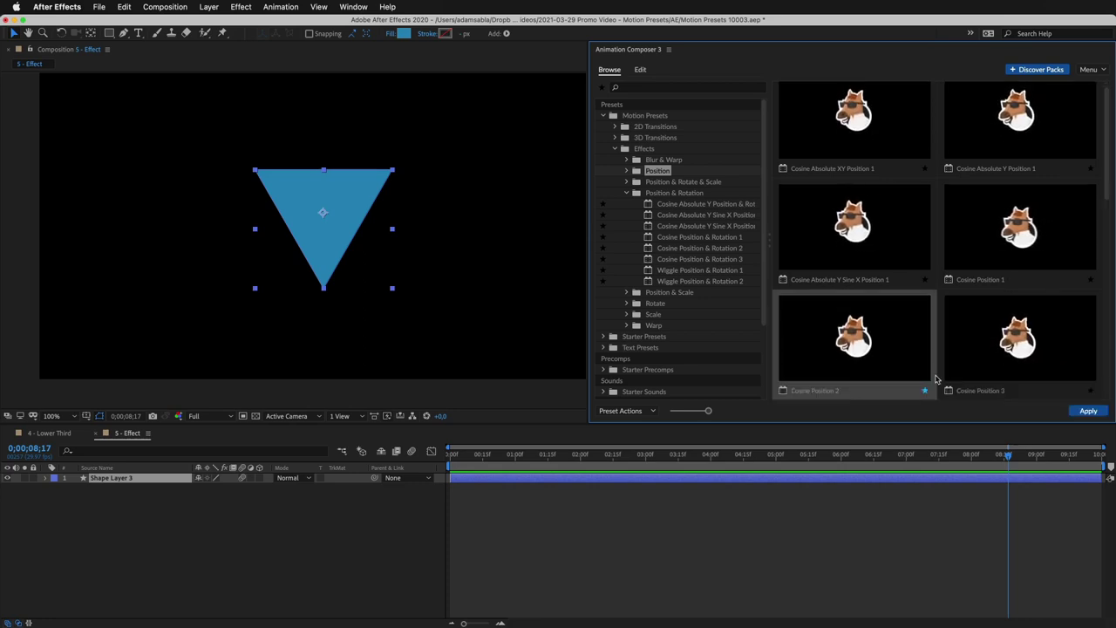
{"action": "left_click", "coordinate": [1087, 411]}
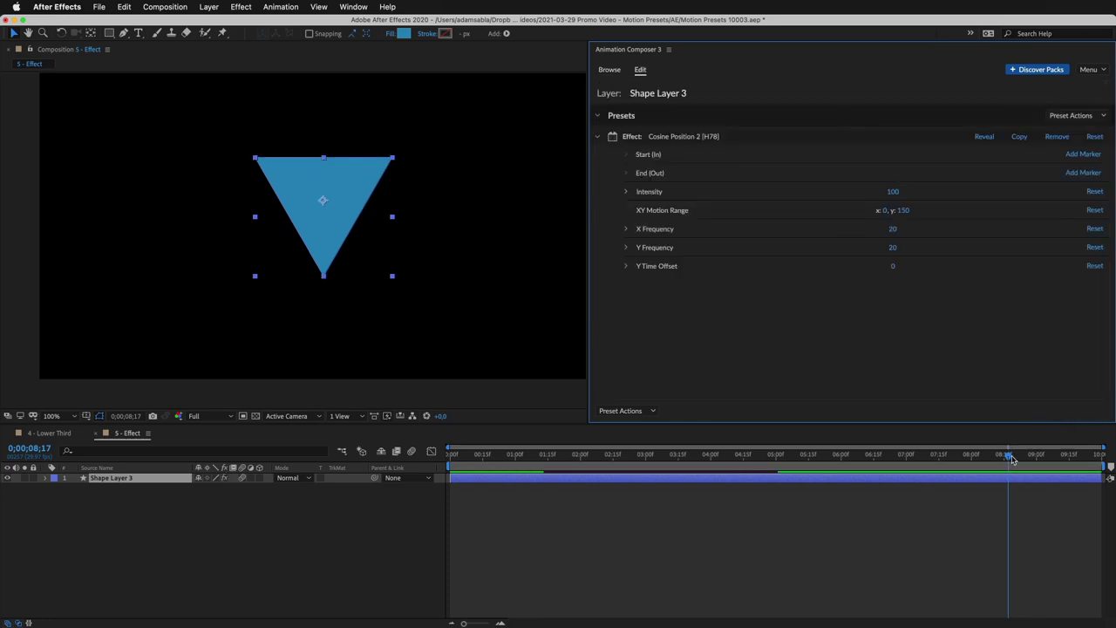
Preview the wobble, then lower Cosine Position 2 Intensity from 100 to 24 and Y Frequency from 20 to 6.
{"action": "left_click_drag", "start_coordinate": [1011, 460], "coordinate": [801, 460]}
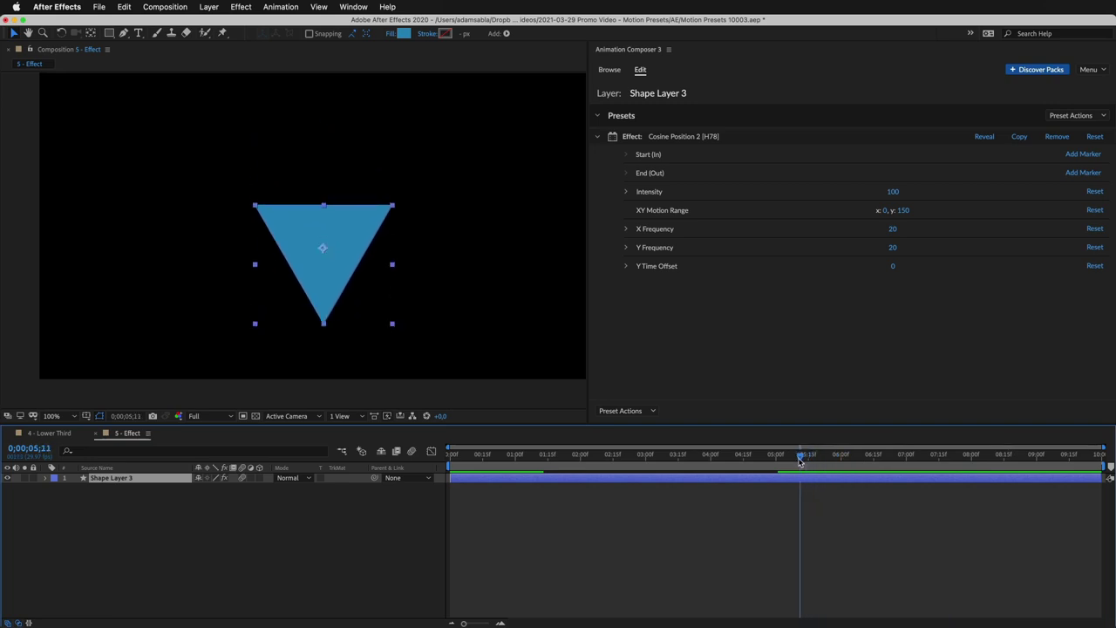
{"action": "key", "text": "space"}
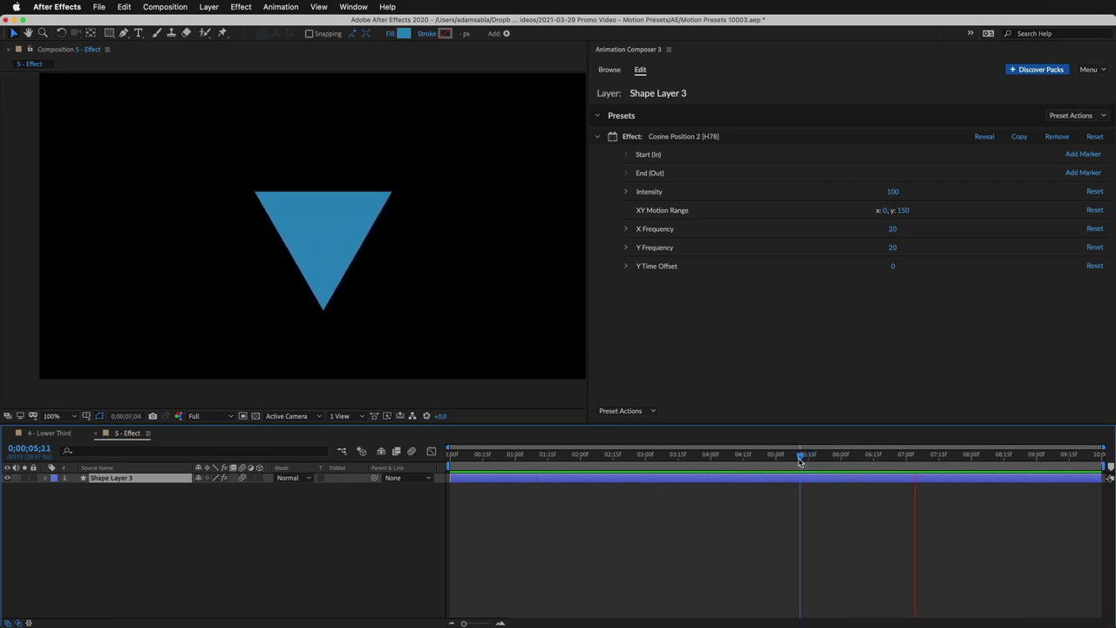
{"action": "key", "text": "space"}
{"action": "left_click_drag", "start_coordinate": [891, 191], "coordinate": [805, 208]}
{"action": "key", "text": "space"}
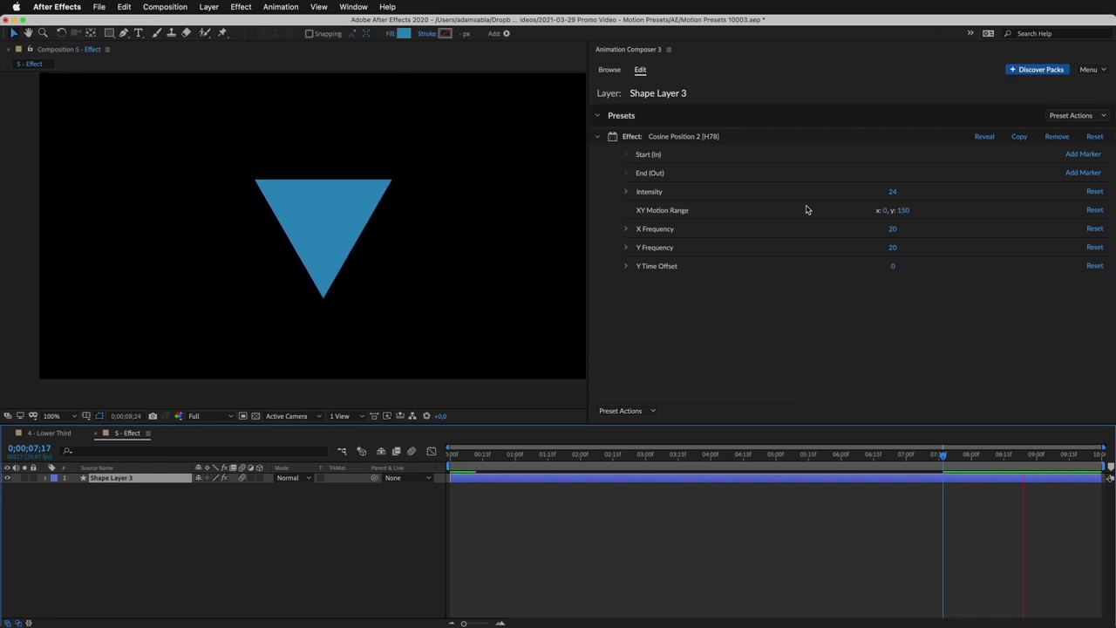
{"action": "key", "text": "space"}
{"action": "left_click_drag", "start_coordinate": [892, 248], "coordinate": [879, 253]}
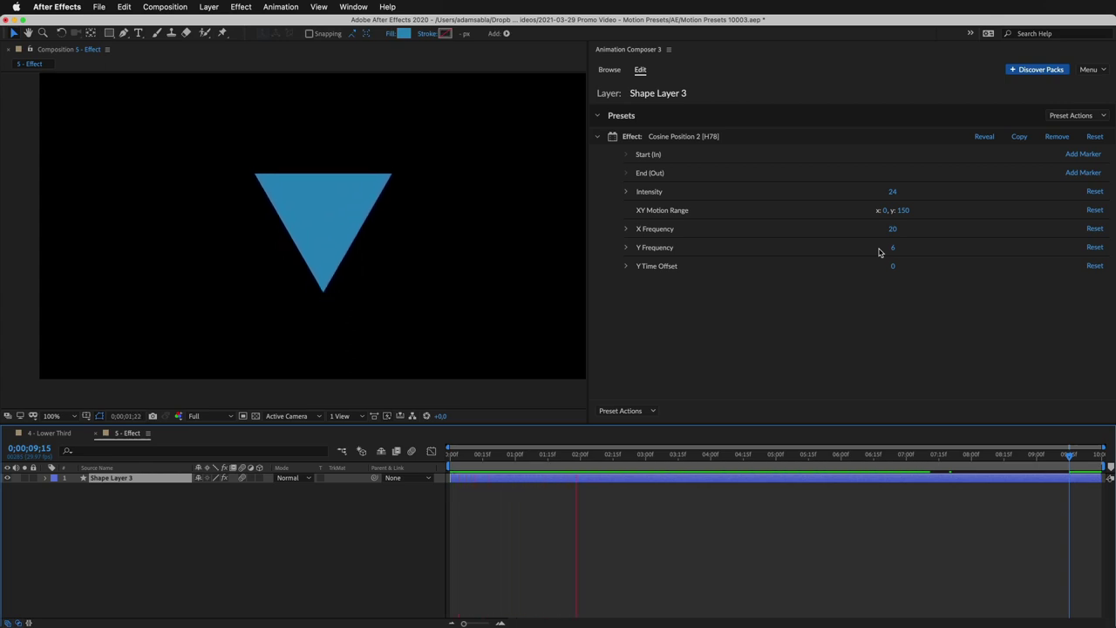
Add a start marker to Cosine Position 2 and scrub to check how the wobble eases in.
{"action": "key", "text": "space"}
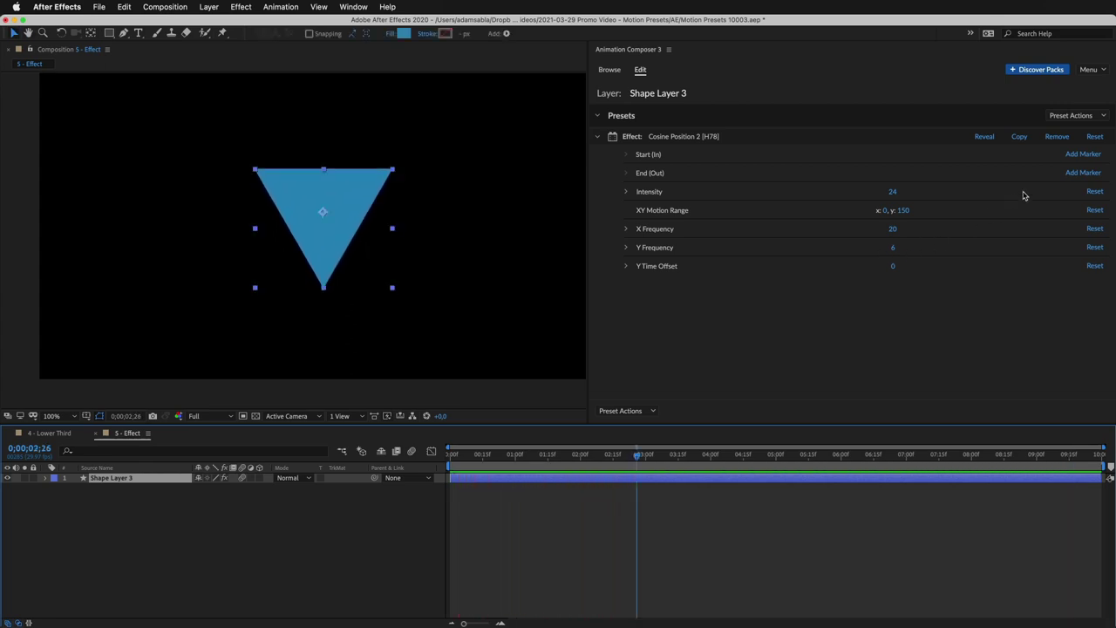
{"action": "left_click", "coordinate": [1081, 154]}
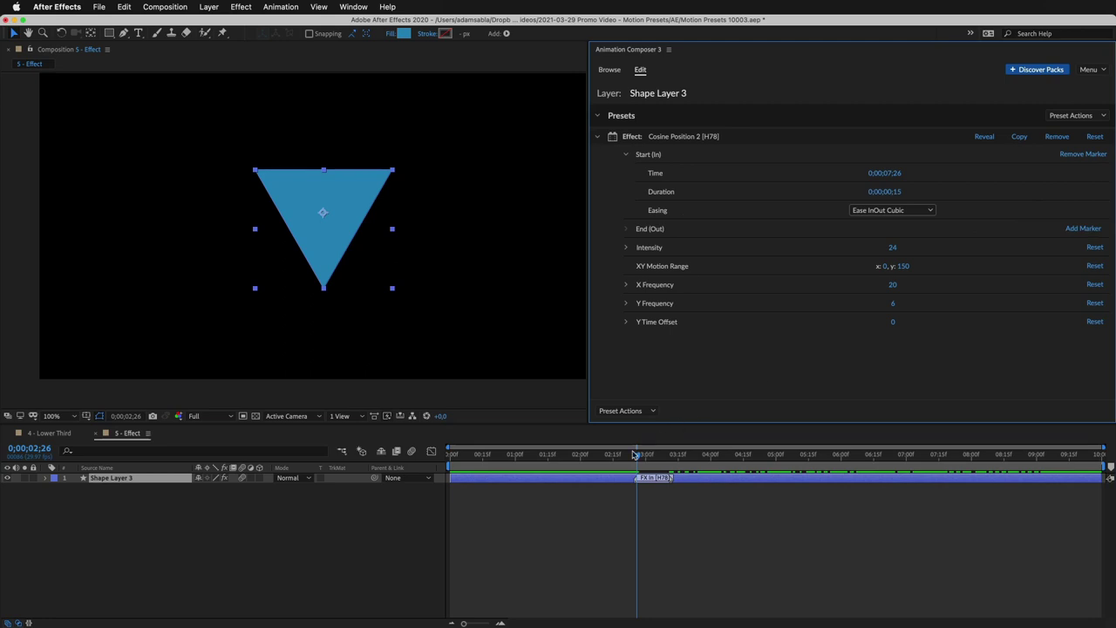
{"action": "left_click_drag", "start_coordinate": [634, 454], "coordinate": [604, 456]}
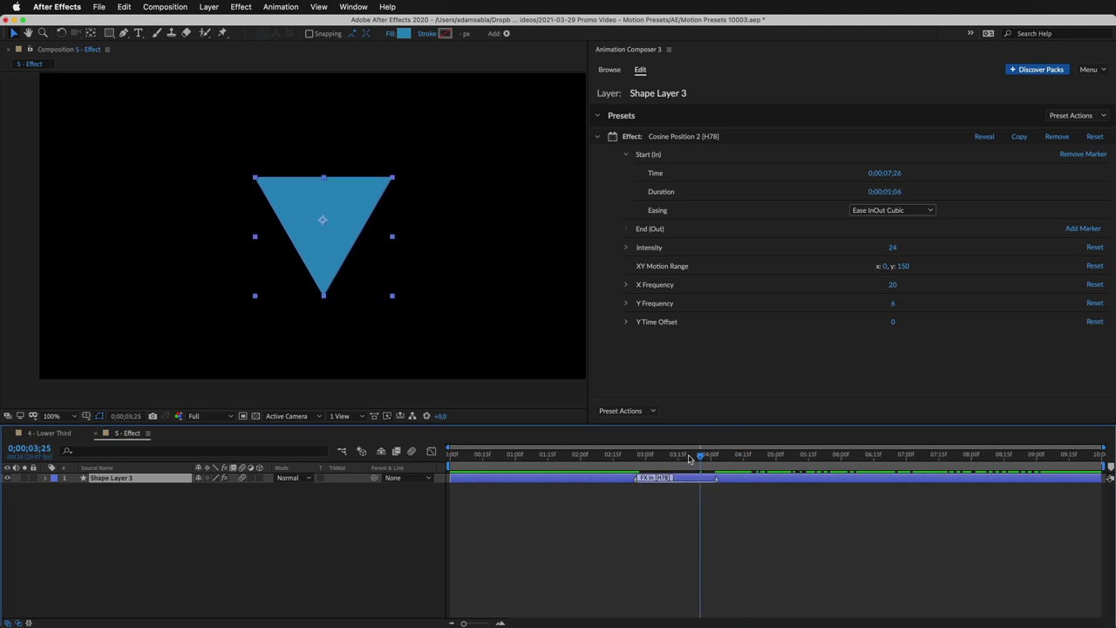
{"action": "left_click_drag", "start_coordinate": [689, 458], "coordinate": [597, 468]}
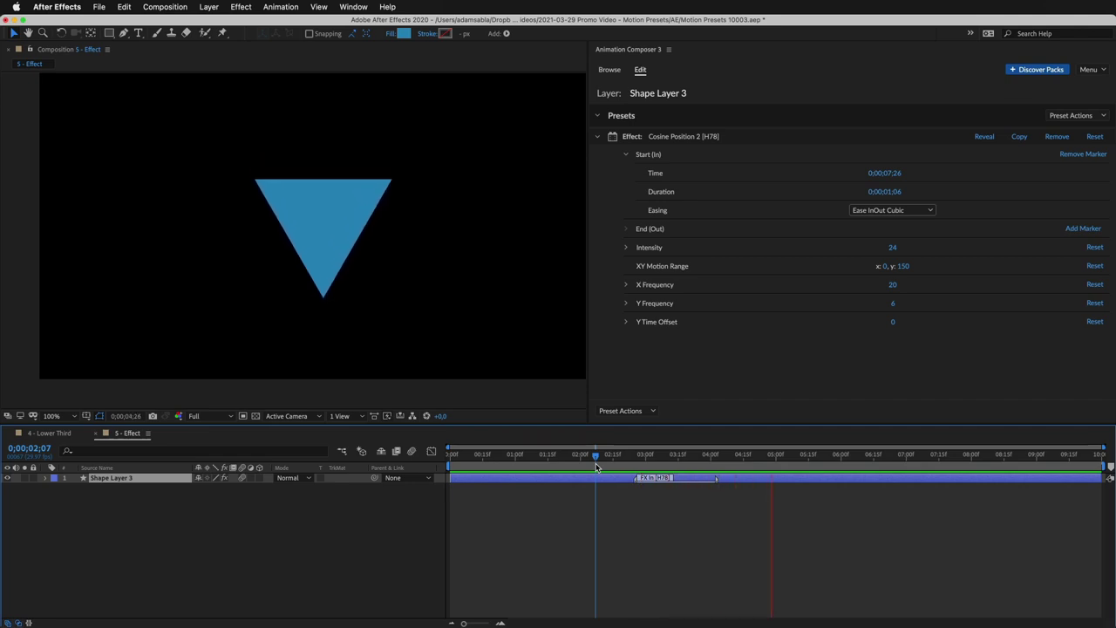
{"action": "key", "text": "space"}
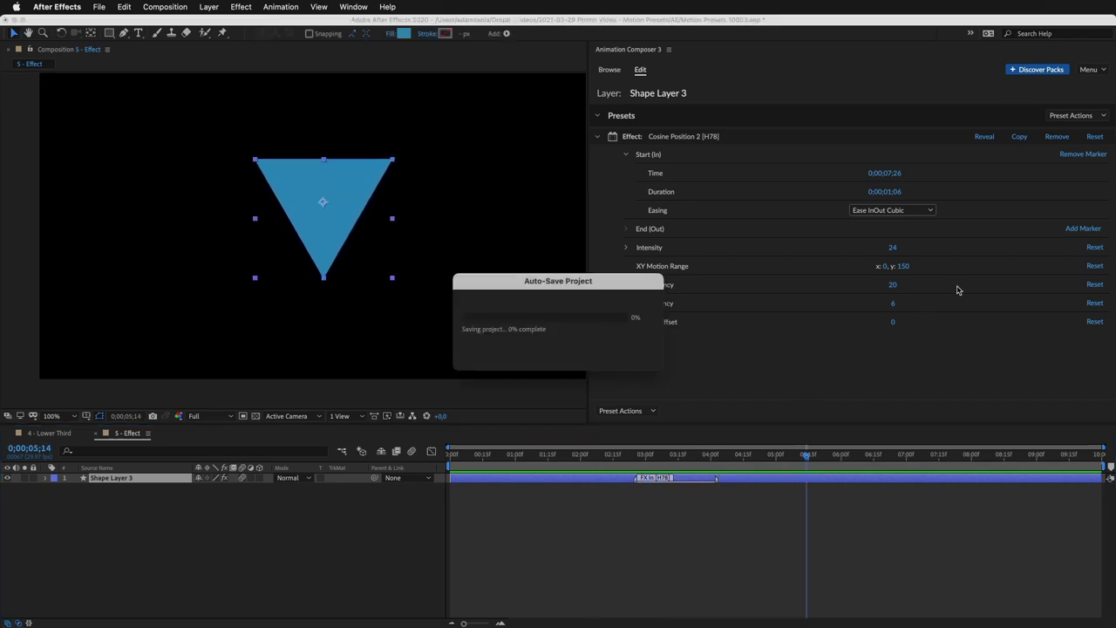
Add an End (Out) marker so the wobble eases out, and replay it from 4;21.
{"action": "left_click", "coordinate": [1077, 228]}
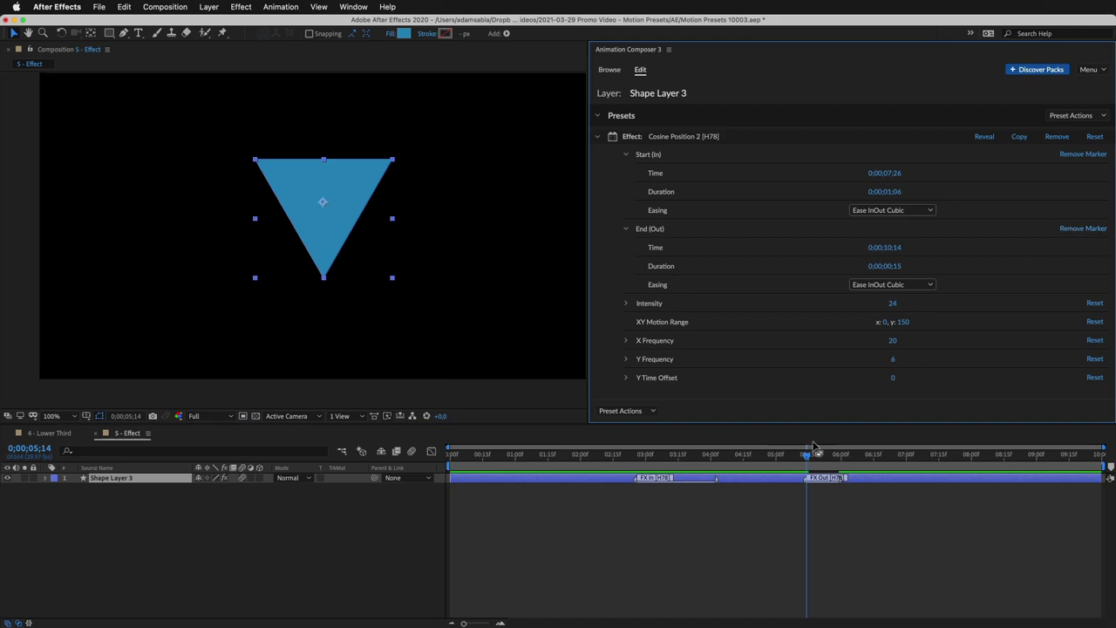
{"action": "left_click_drag", "start_coordinate": [813, 447], "coordinate": [756, 455]}
{"action": "key", "text": "space"}
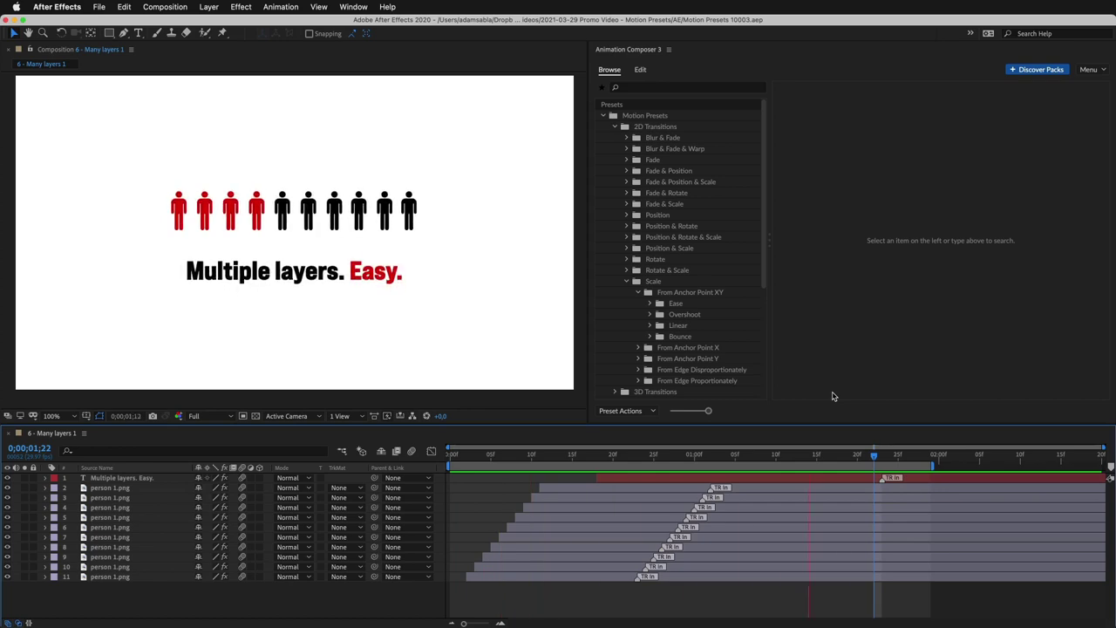
Remove the existing presets from all ten person layers and return to the comp start.
{"action": "left_click", "coordinate": [763, 488]}
{"action": "left_click", "coordinate": [763, 577], "text": "shift"}
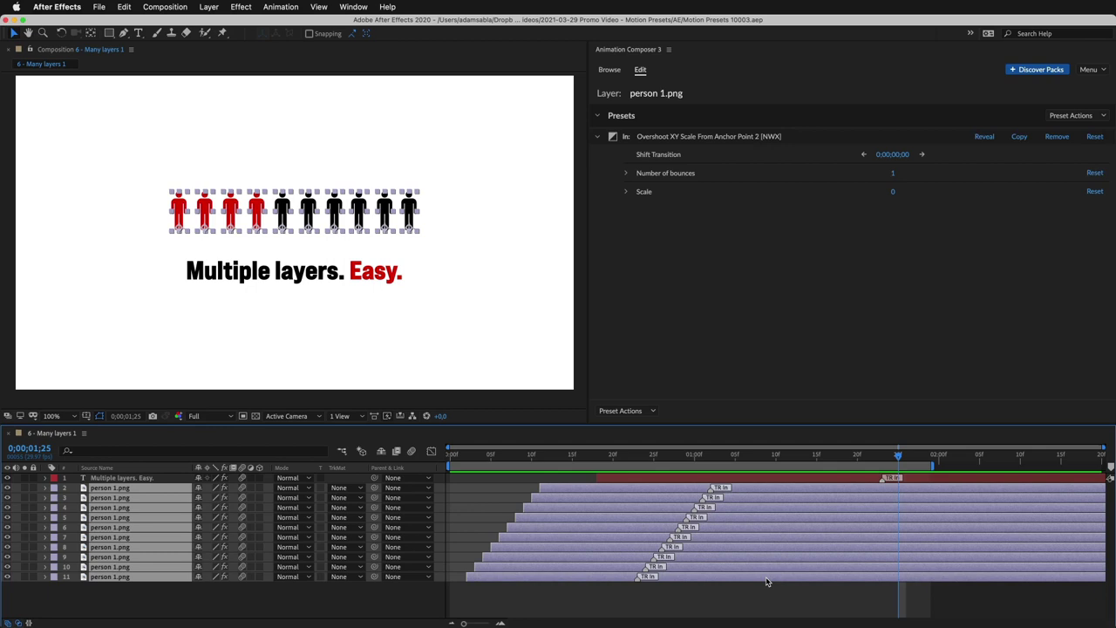
{"action": "left_click", "coordinate": [1056, 137]}
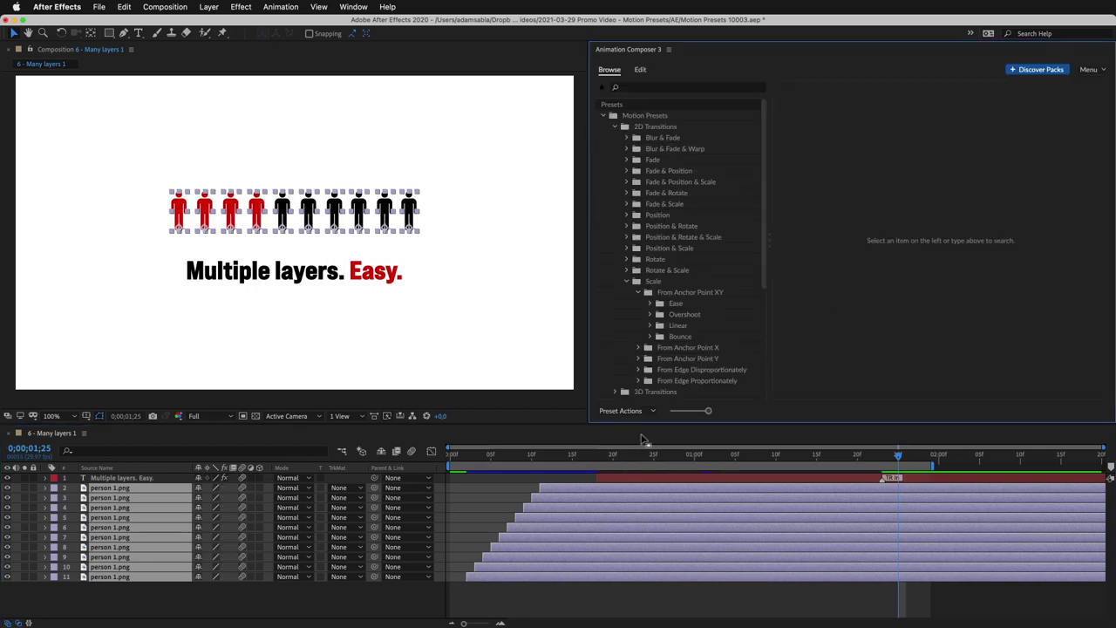
{"action": "left_click", "coordinate": [451, 472]}
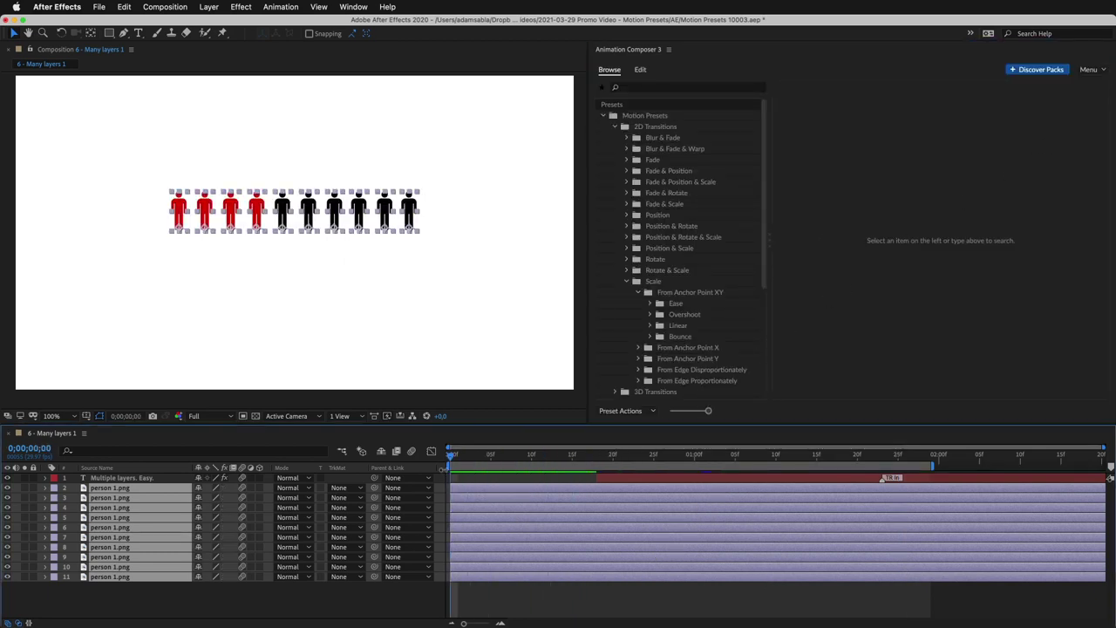
Apply the first Scale > Overshoot preset to the ten layers as an intro.
{"action": "left_click", "coordinate": [676, 304]}
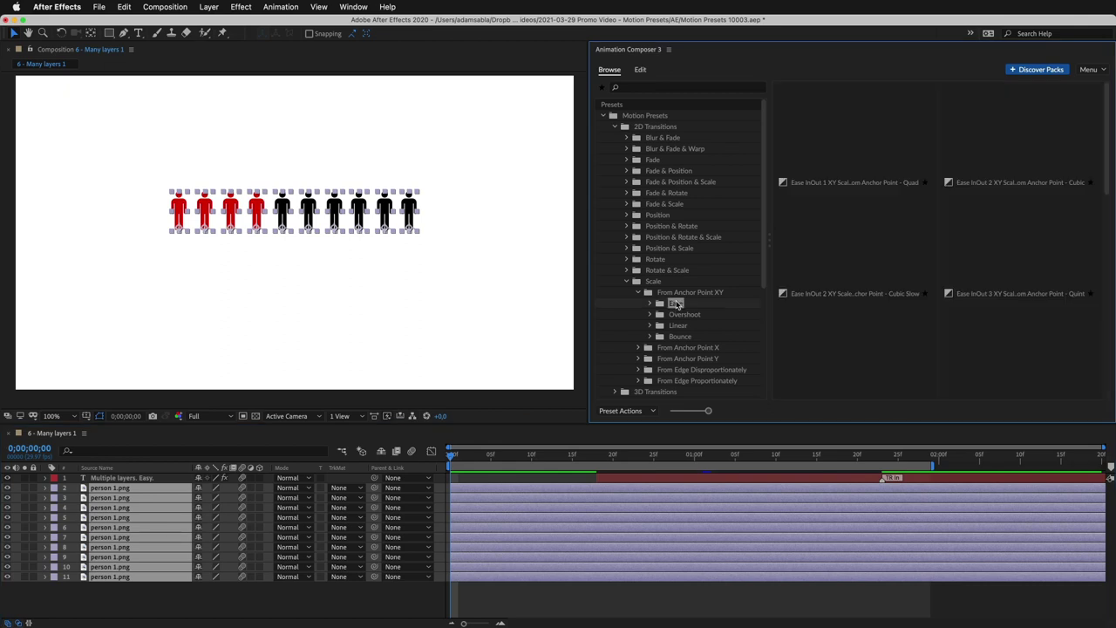
{"action": "left_click", "coordinate": [685, 314]}
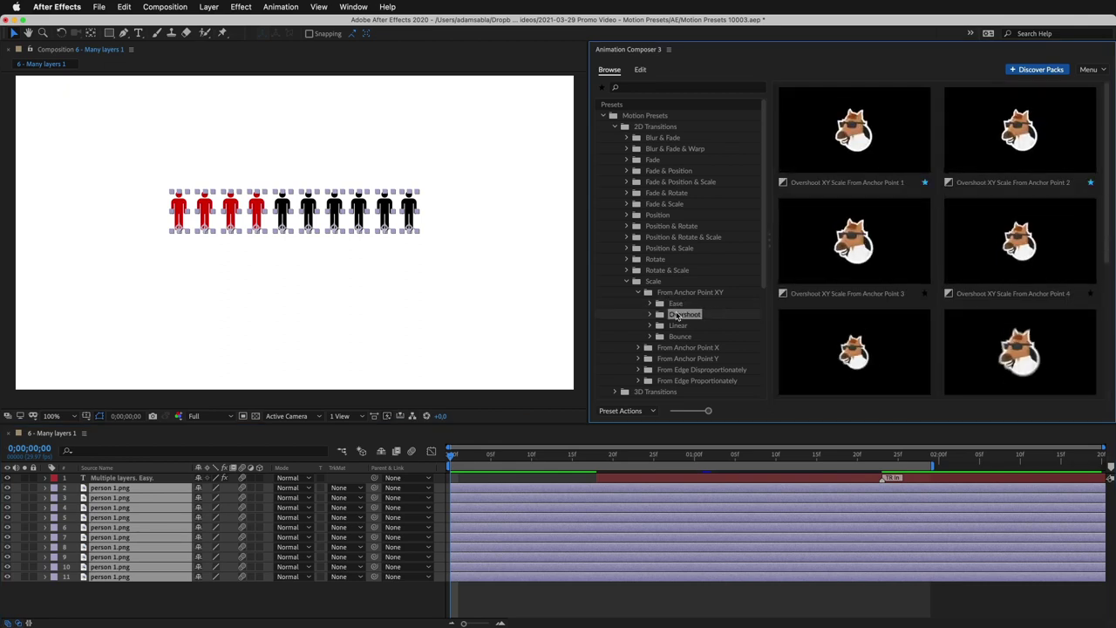
{"action": "left_click", "coordinate": [817, 145]}
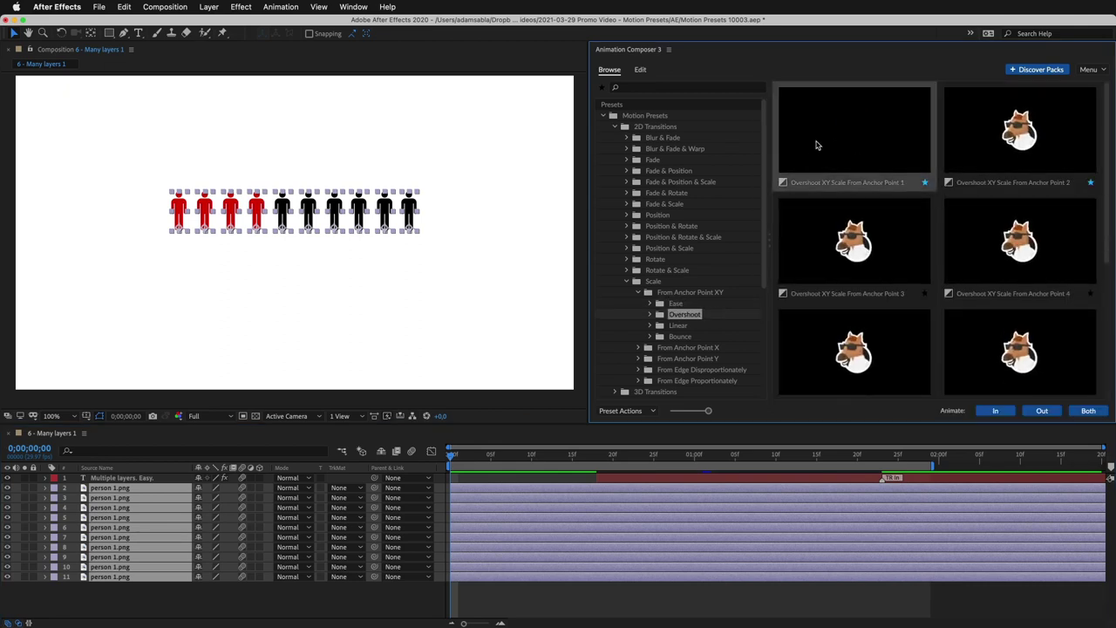
{"action": "left_click", "coordinate": [995, 410]}
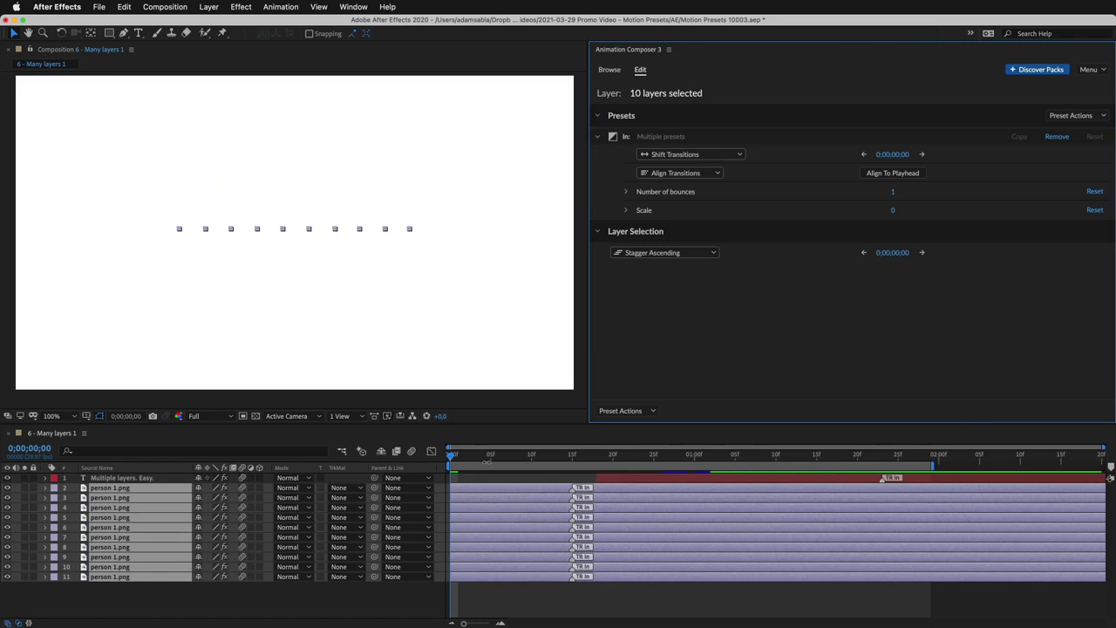
Stagger the ten figures' scale-ins in ascending order, 4 frames apart.
{"action": "left_click_drag", "start_coordinate": [453, 455], "coordinate": [559, 450]}
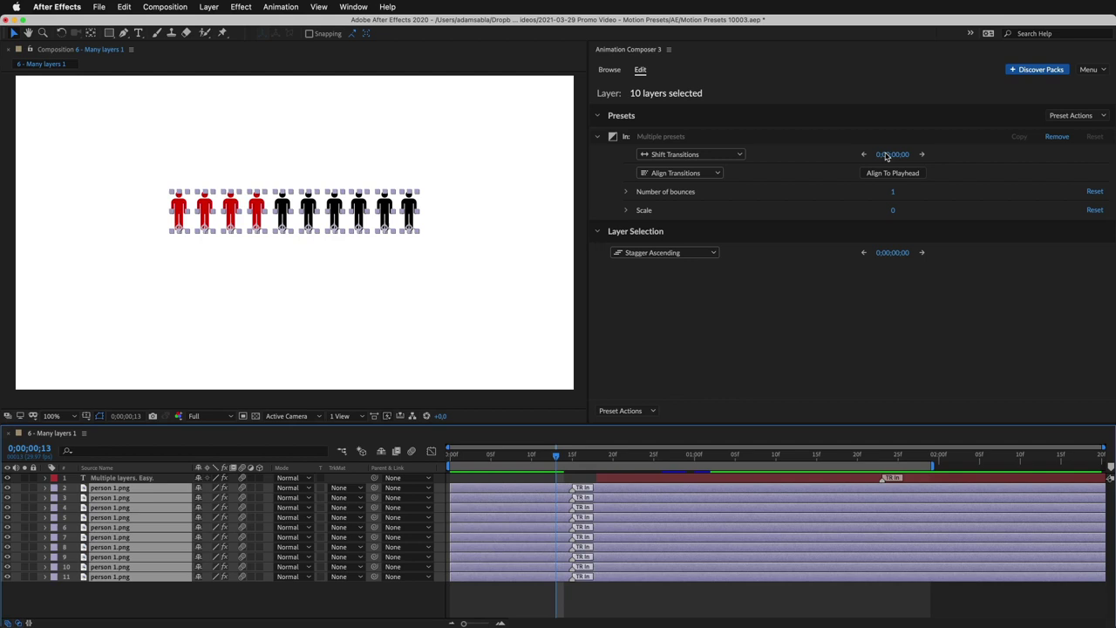
{"action": "mouse_move", "coordinate": [887, 156]}
{"action": "left_mouse_down"}
{"action": "mouse_move", "coordinate": [912, 154]}
{"action": "mouse_move", "coordinate": [892, 160]}
{"action": "left_mouse_up"}
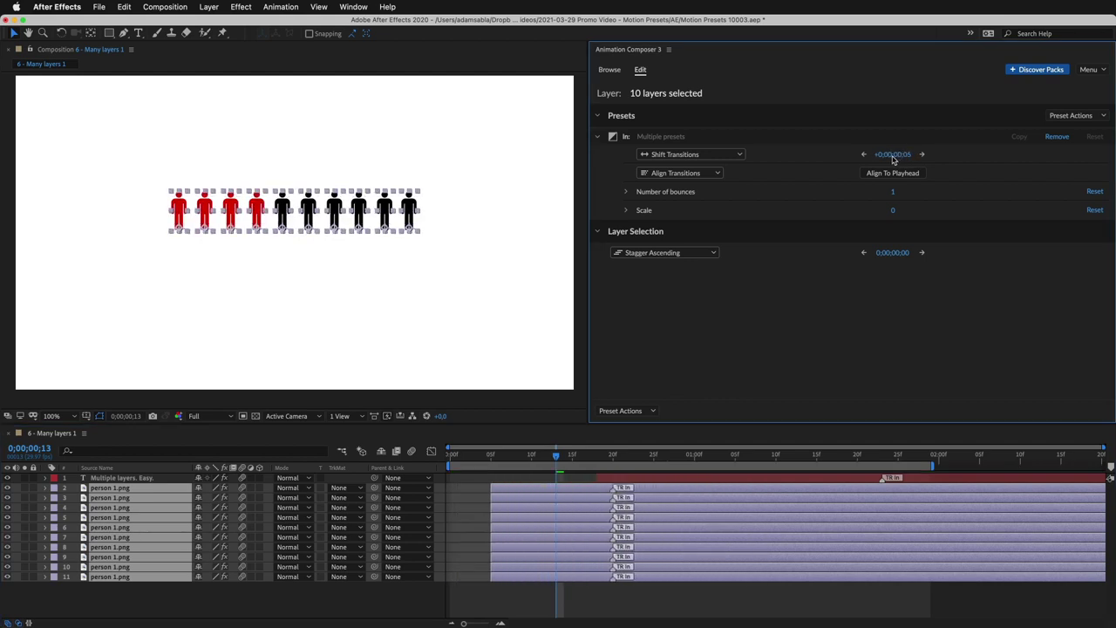
{"action": "left_click", "coordinate": [741, 157]}
{"action": "left_click", "coordinate": [698, 191]}
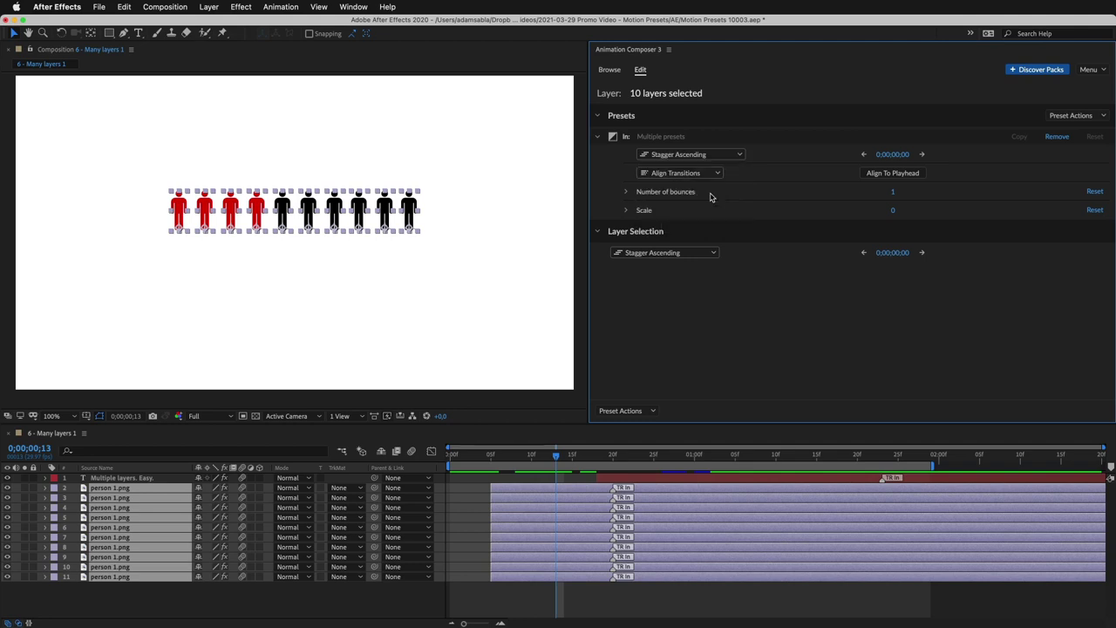
{"action": "left_click", "coordinate": [921, 156]}
{"action": "left_click", "coordinate": [922, 156]}
{"action": "left_click", "coordinate": [922, 156]}
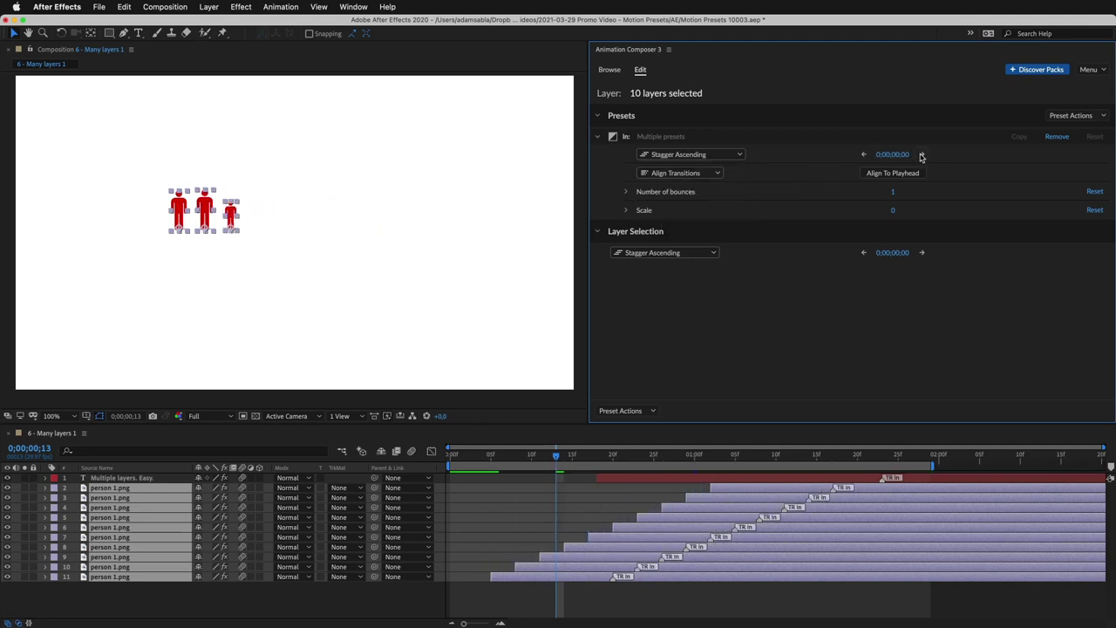
{"action": "left_click", "coordinate": [866, 156]}
{"action": "left_click", "coordinate": [866, 156]}
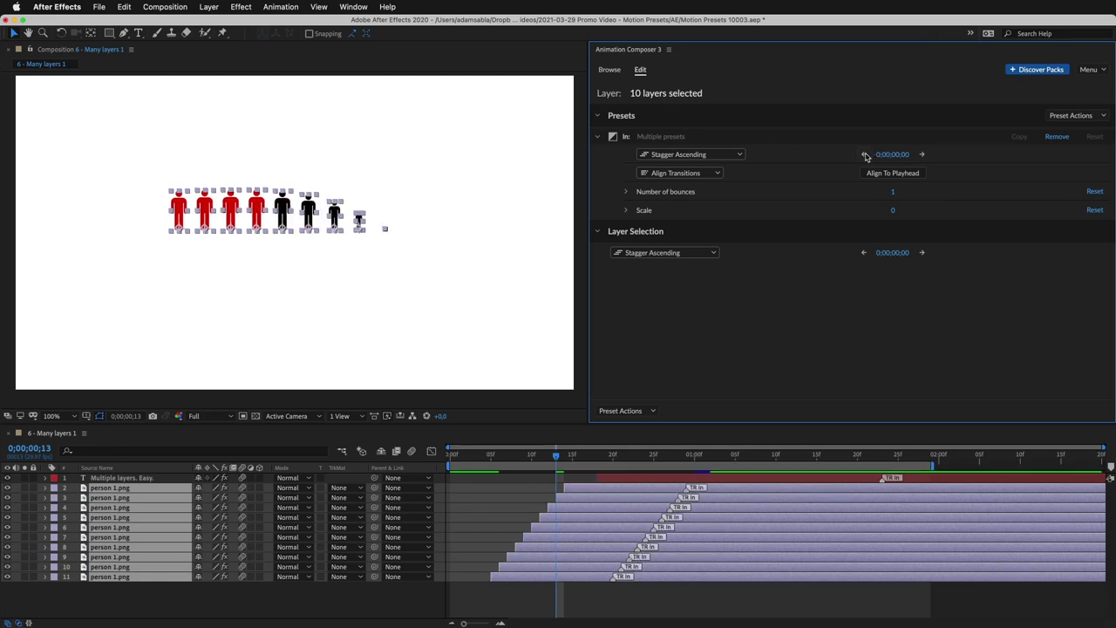
{"action": "left_click_drag", "start_coordinate": [882, 156], "coordinate": [882, 156]}
Preview the stagger, then align all ten transitions to start at frame 0;00;00;15.
{"action": "left_click_drag", "start_coordinate": [554, 460], "coordinate": [488, 463]}
{"action": "key", "text": "space"}
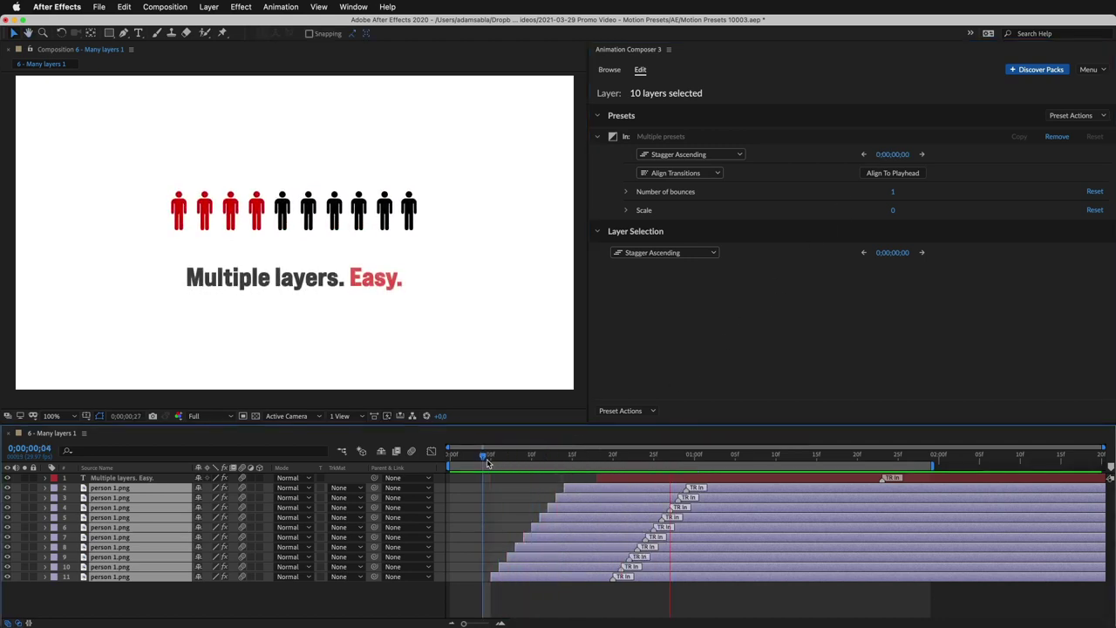
{"action": "key", "text": "space"}
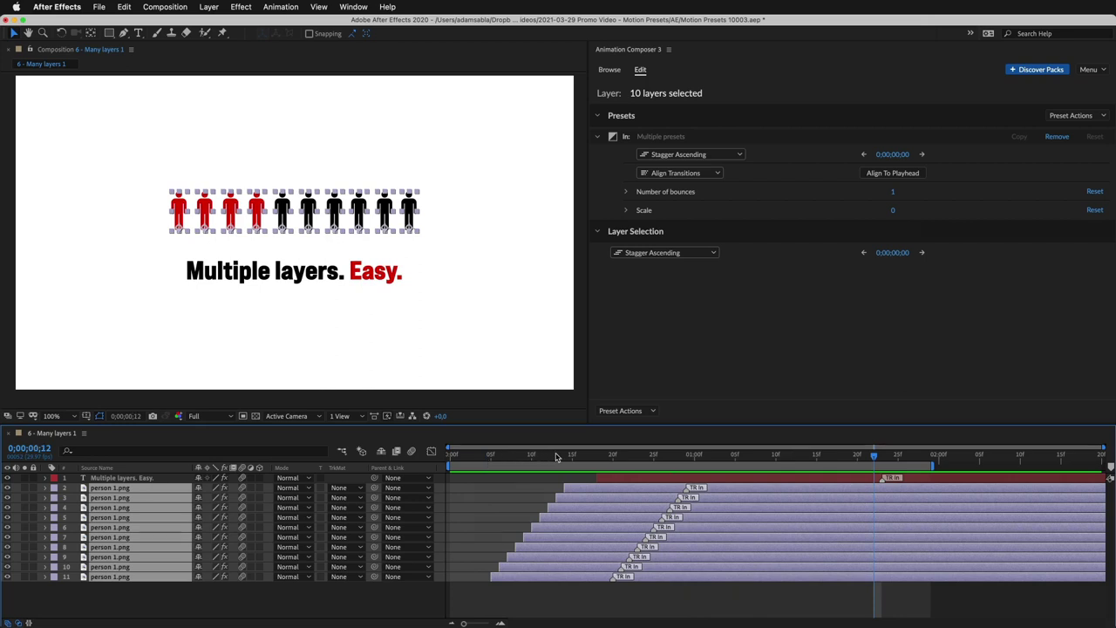
{"action": "left_click_drag", "start_coordinate": [555, 456], "coordinate": [575, 457]}
{"action": "left_click", "coordinate": [891, 173]}
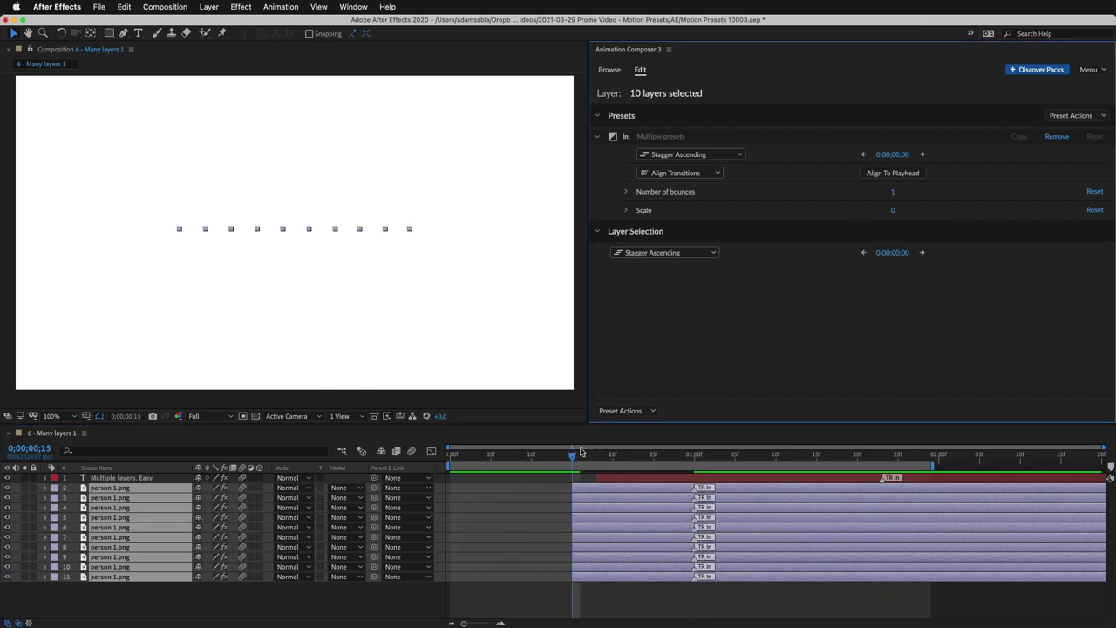
{"action": "left_click", "coordinate": [539, 460]}
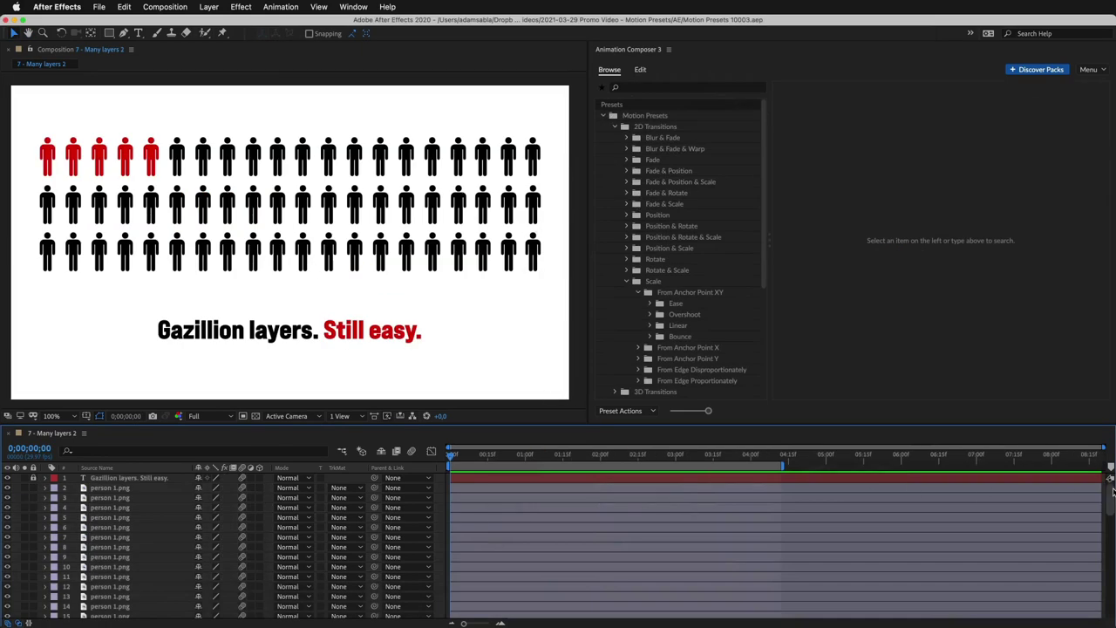
{"action": "mouse_move", "coordinate": [1112, 491]}
{"action": "left_mouse_down"}
{"action": "mouse_move", "coordinate": [1113, 526]}
{"action": "mouse_move", "coordinate": [1111, 482]}
{"action": "left_mouse_up"}
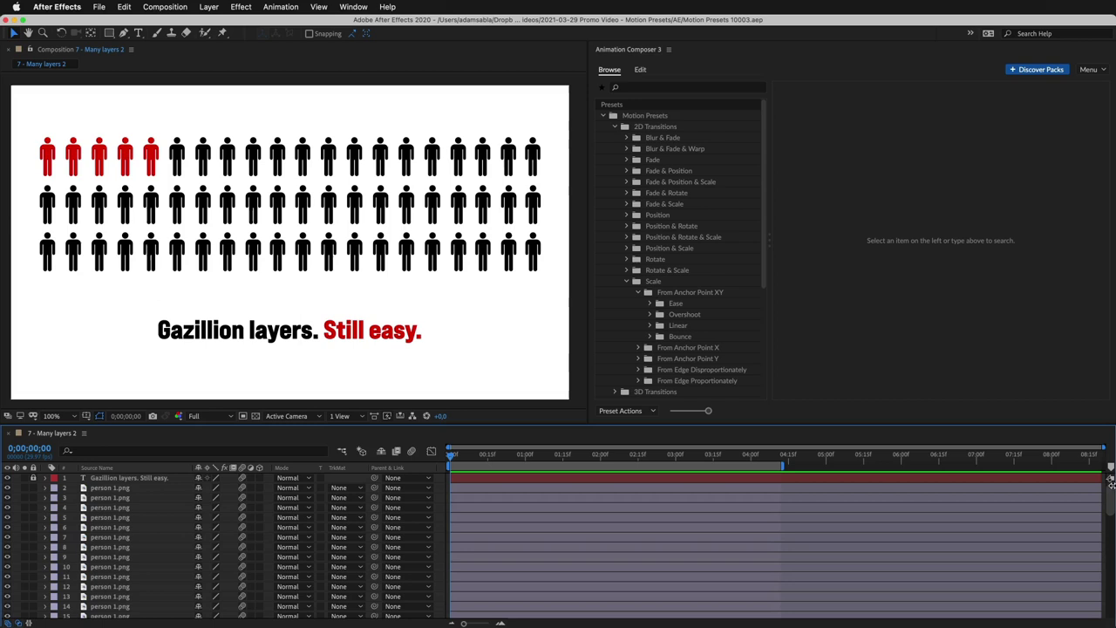
Give all 60 person layers in Many layers 2 an Ease XY Scale intro.
{"action": "key", "text": "super+a"}
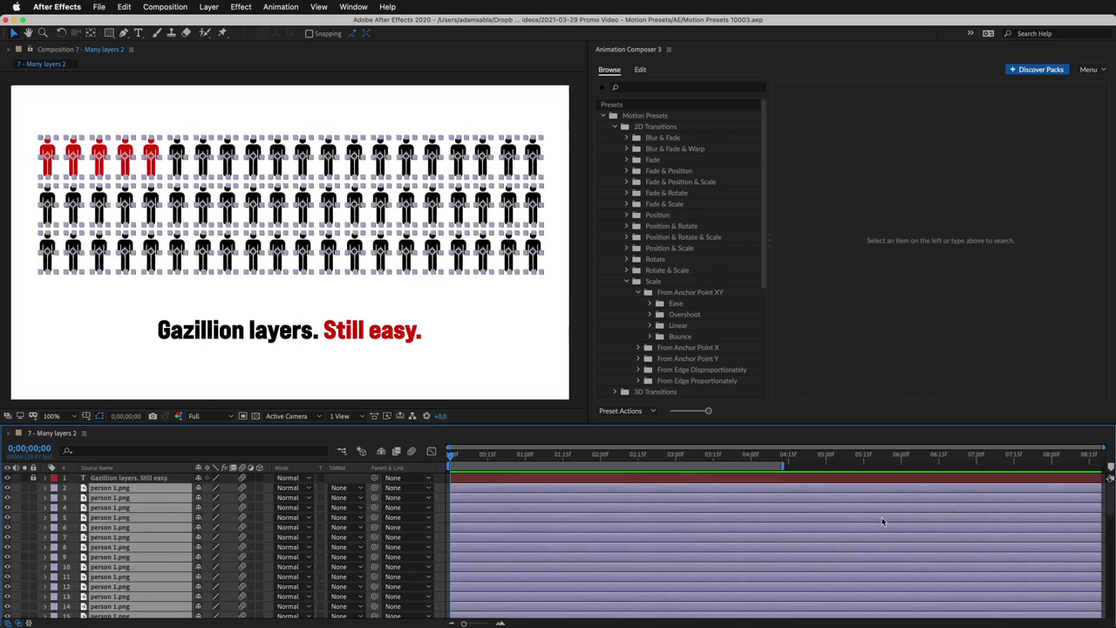
{"action": "left_click", "coordinate": [674, 303]}
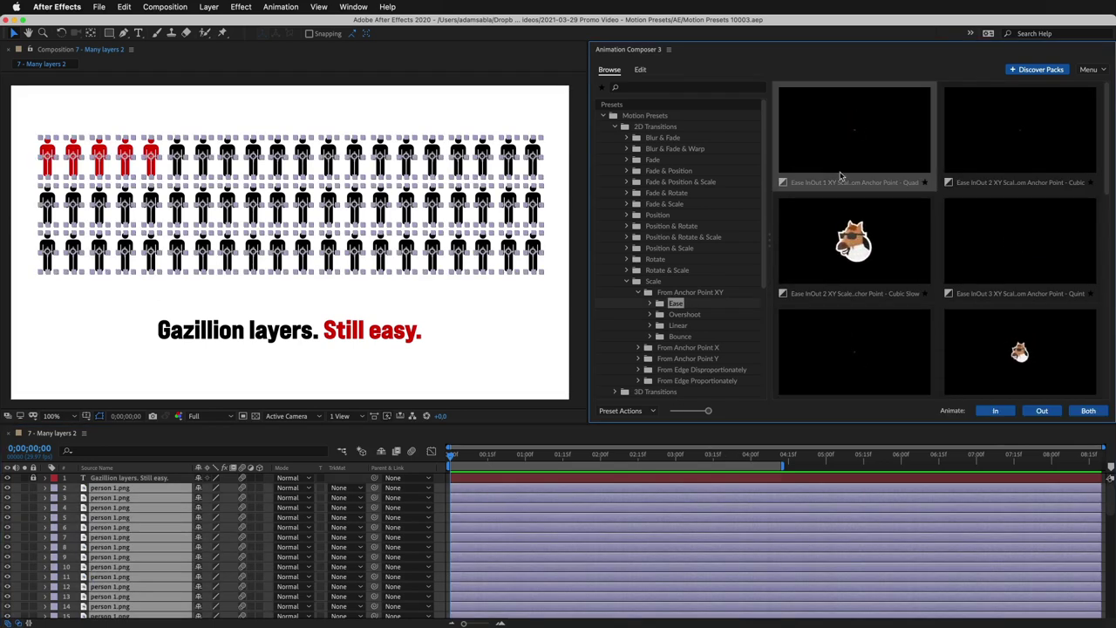
{"action": "left_click", "coordinate": [992, 411]}
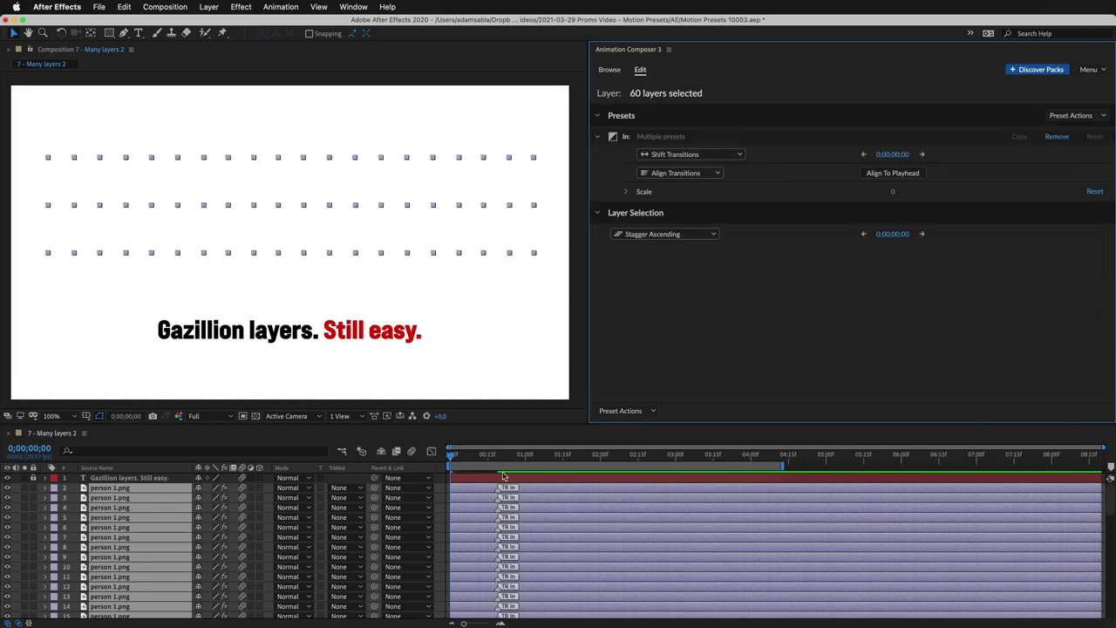
{"action": "left_click_drag", "start_coordinate": [455, 459], "coordinate": [523, 455]}
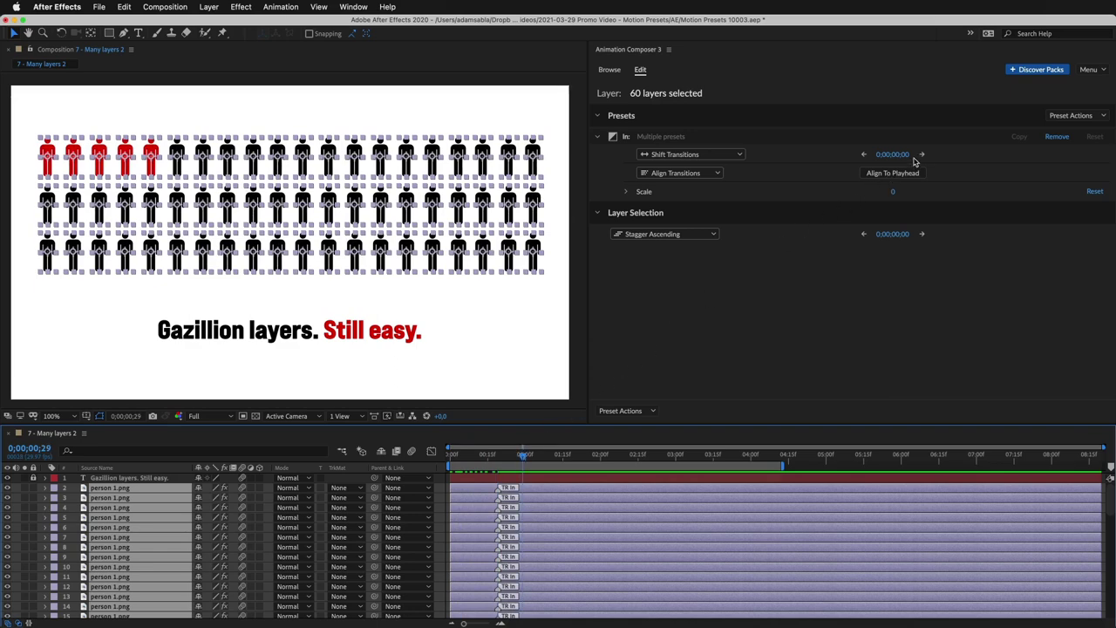
Stagger the sixty figures' intros in ascending order and return to the start.
{"action": "left_click", "coordinate": [737, 157]}
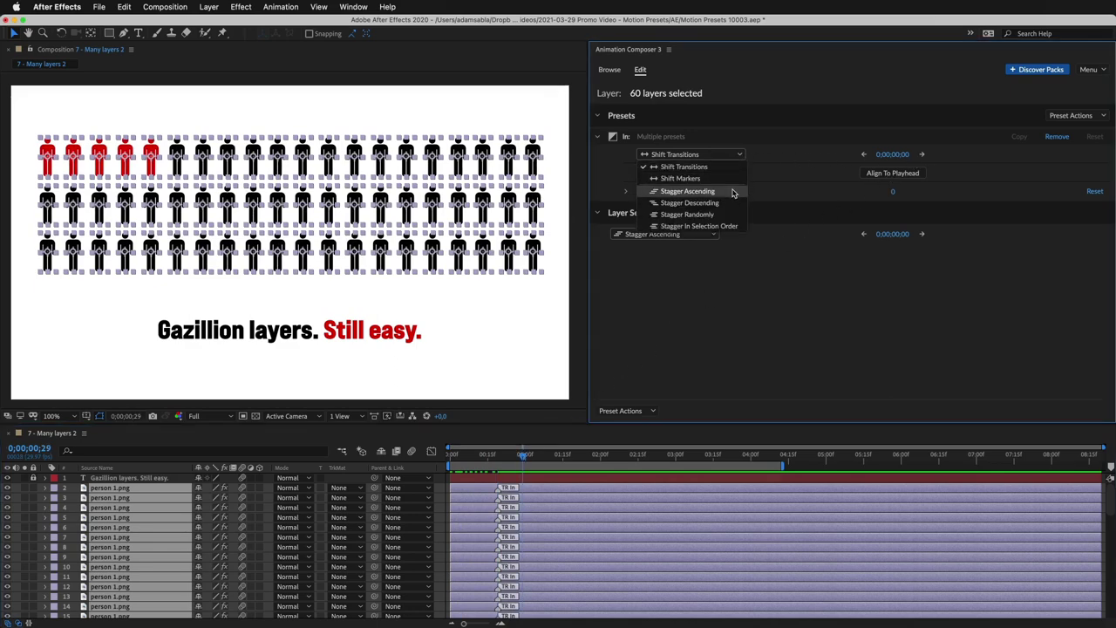
{"action": "left_click", "coordinate": [732, 192]}
{"action": "left_click", "coordinate": [922, 154]}
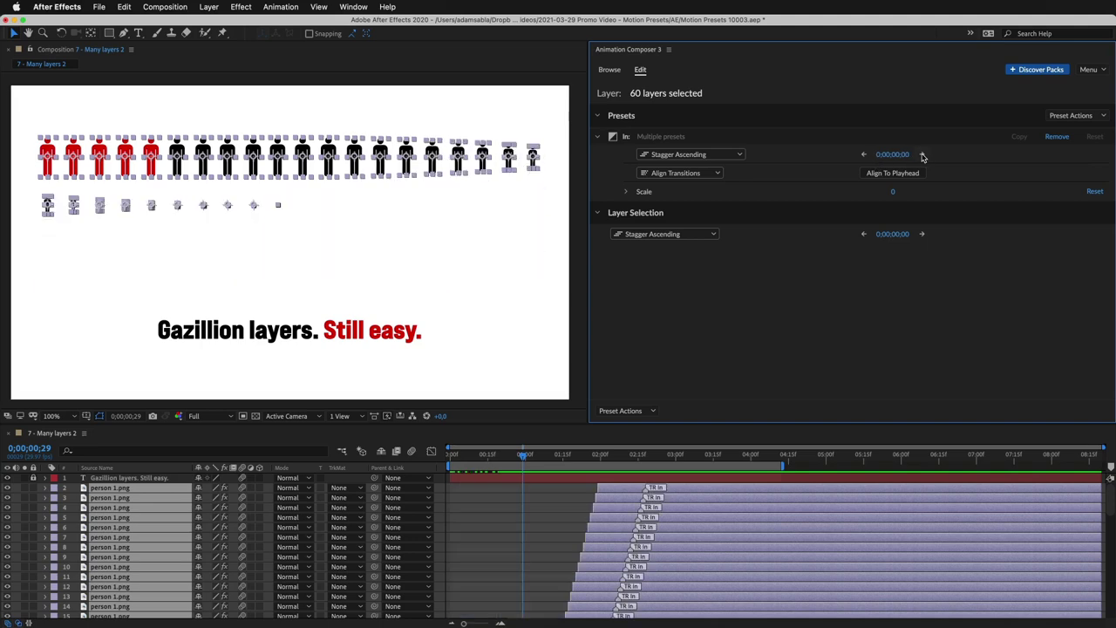
{"action": "left_click_drag", "start_coordinate": [524, 455], "coordinate": [438, 465]}
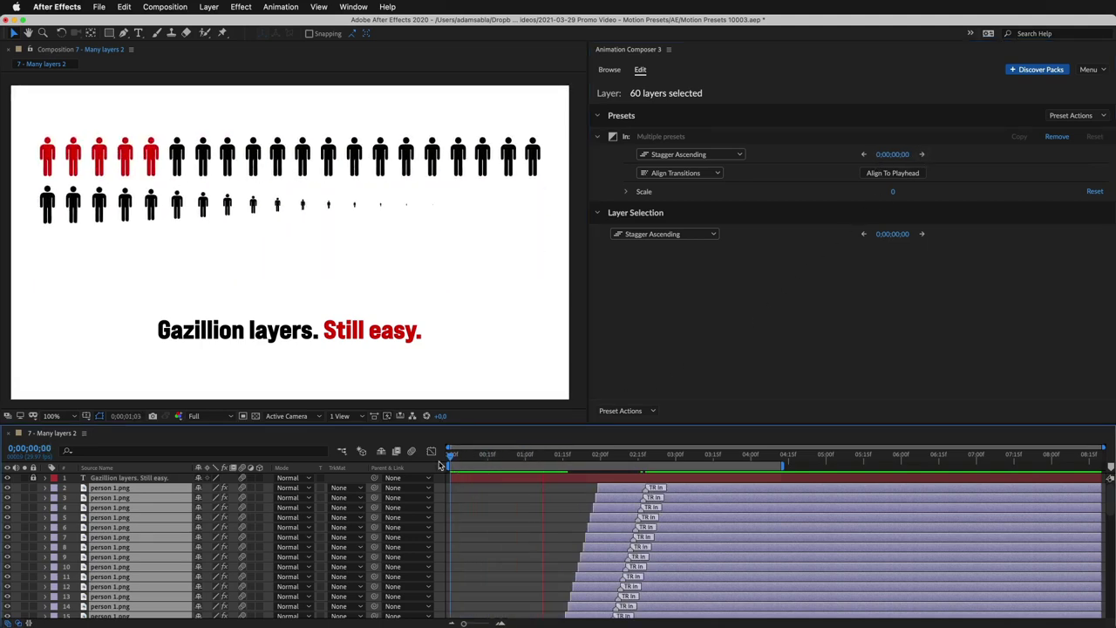
Select the middle row of figures and set its transition shift amount.
{"action": "key", "text": "space"}
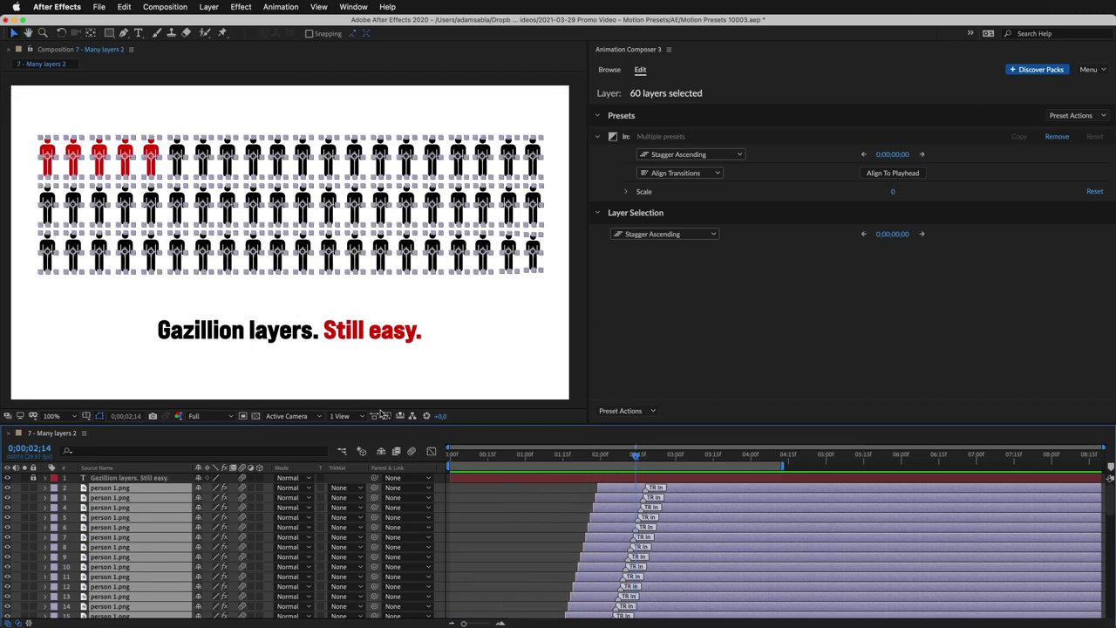
{"action": "left_click_drag", "start_coordinate": [26, 197], "coordinate": [571, 218]}
{"action": "left_click", "coordinate": [890, 155]}
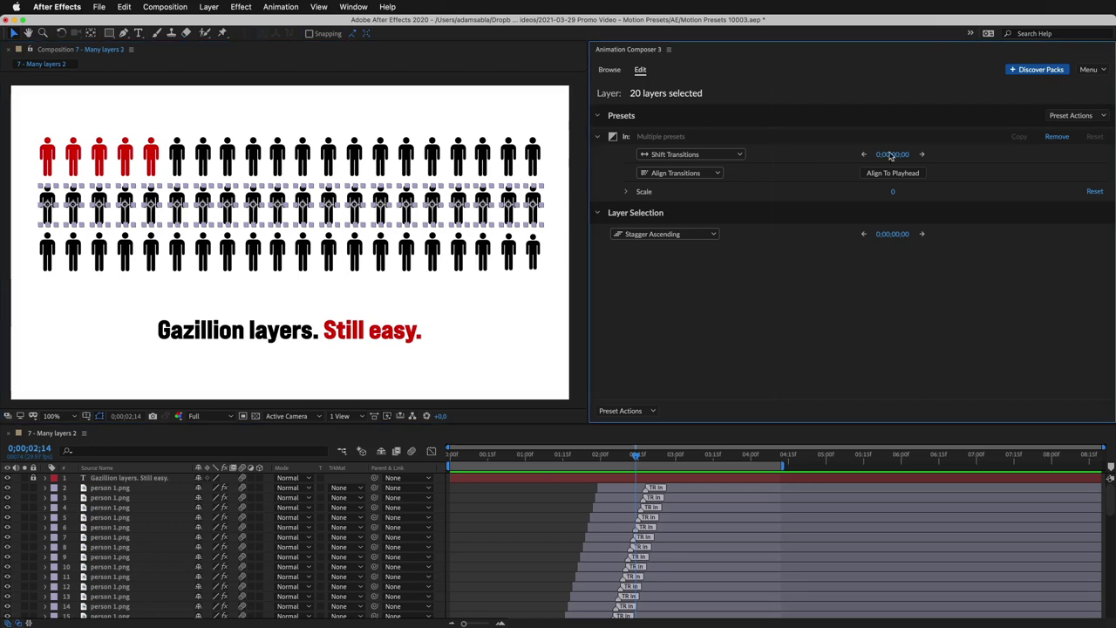
{"action": "key", "text": "Return"}
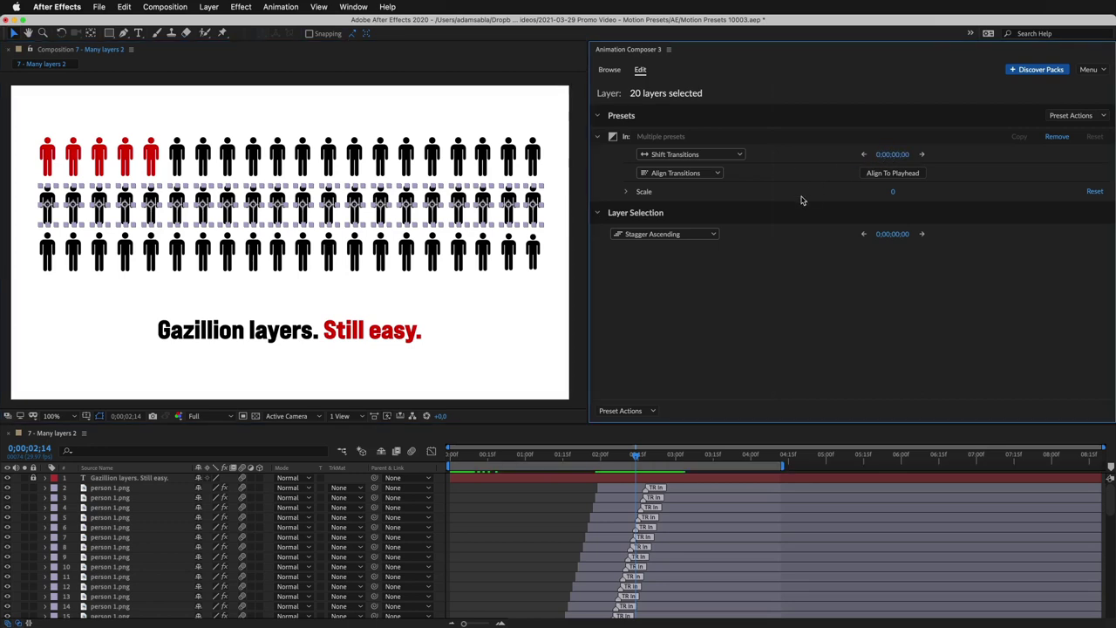
Shift the bottom row's transitions earlier, then preview the rows appearing one after another.
{"action": "left_click_drag", "start_coordinate": [567, 281], "coordinate": [35, 228]}
{"action": "left_click", "coordinate": [880, 155]}
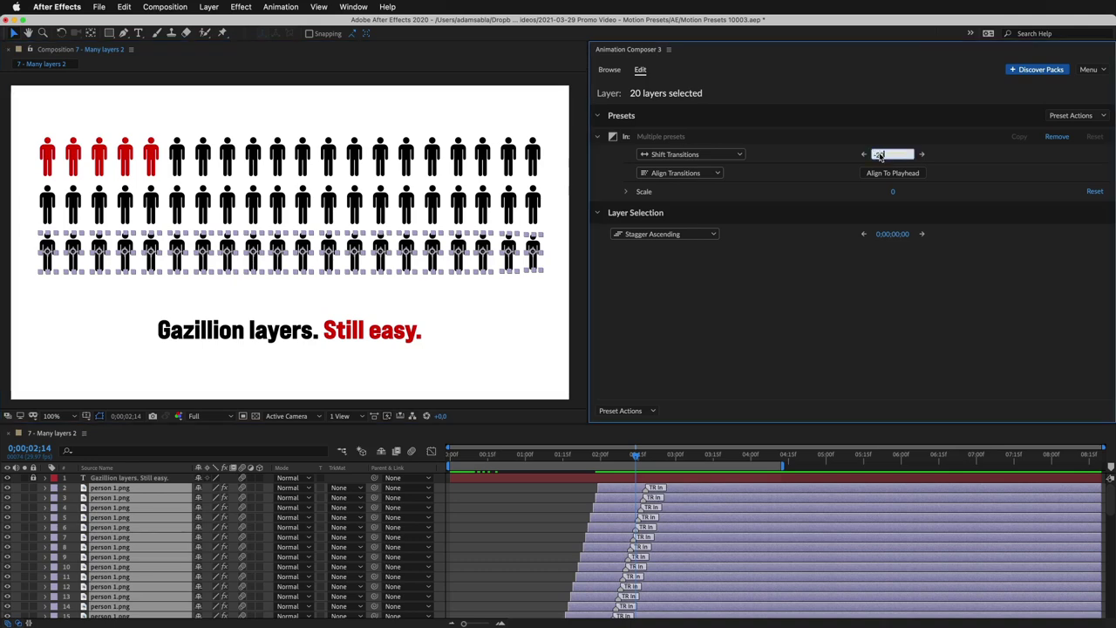
{"action": "key", "text": "Return"}
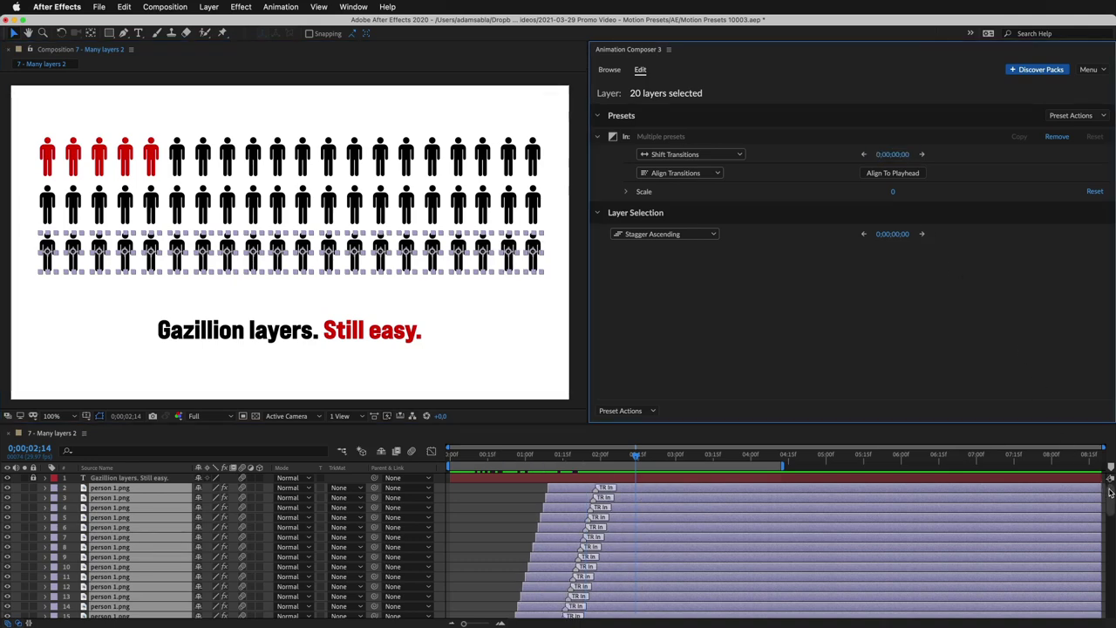
{"action": "mouse_move", "coordinate": [1110, 493]}
{"action": "left_mouse_down"}
{"action": "mouse_move", "coordinate": [1110, 551]}
{"action": "mouse_move", "coordinate": [1110, 479]}
{"action": "left_mouse_up"}
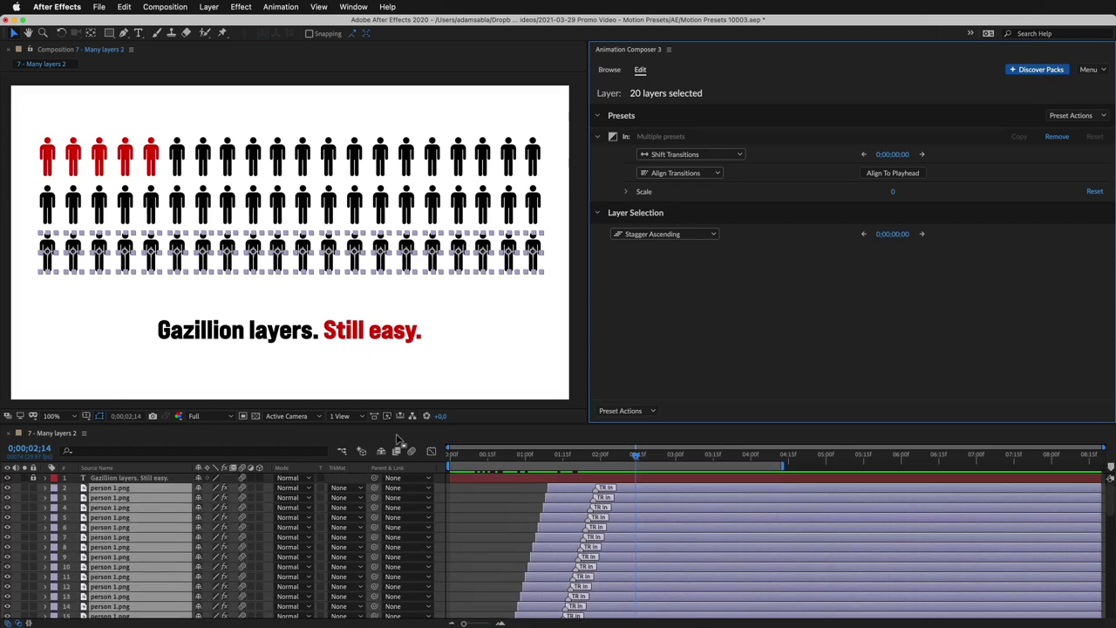
{"action": "left_click", "coordinate": [454, 455]}
{"action": "key", "text": "space"}
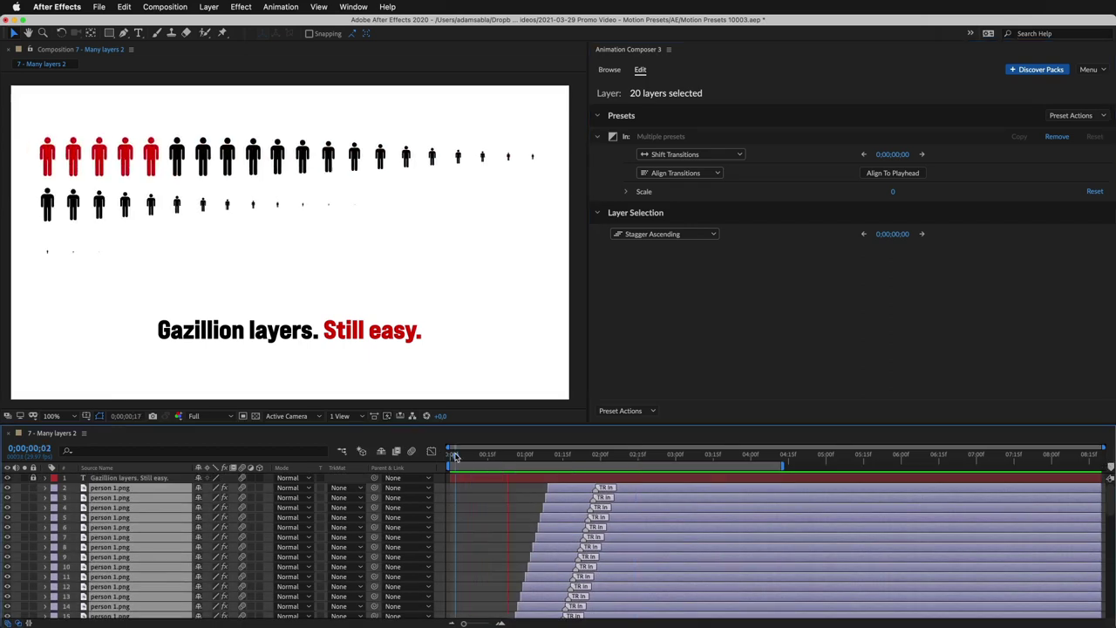
{"action": "key", "text": "space"}
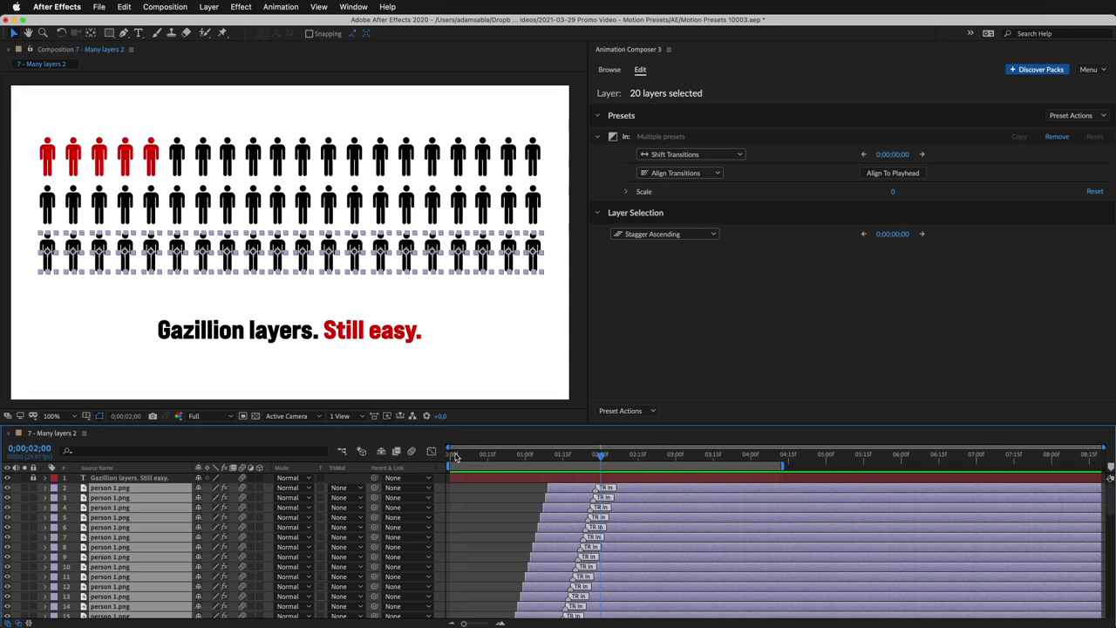
Use Anchor Point Mover to set all sixty figures' anchors to bottom centre, so they scale from their feet.
{"action": "left_click_drag", "start_coordinate": [542, 295], "coordinate": [38, 150]}
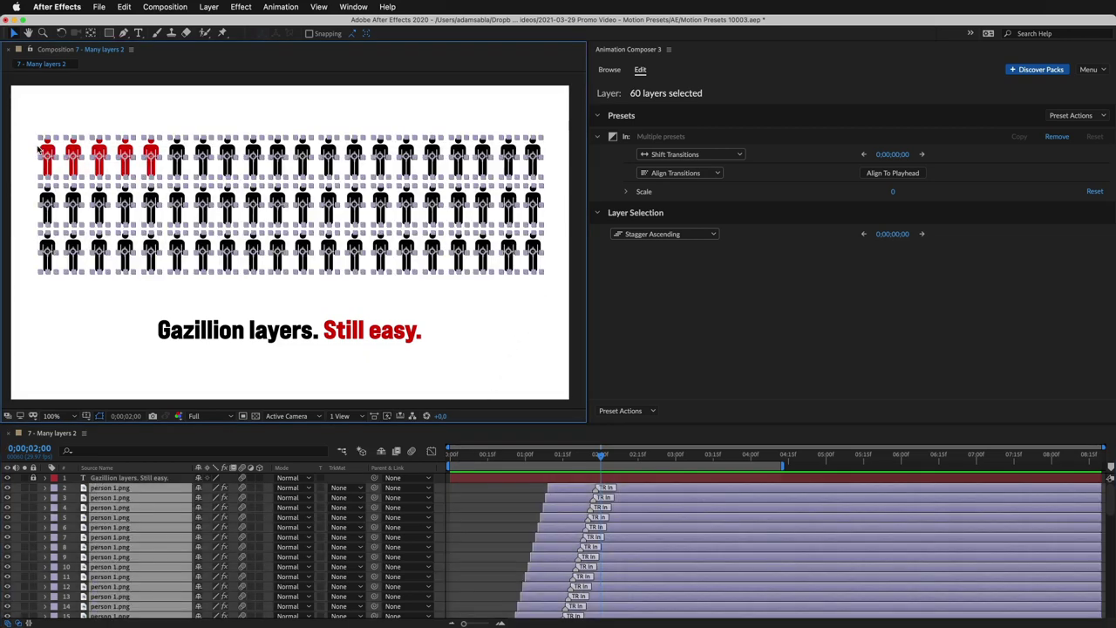
{"action": "left_click", "coordinate": [608, 69]}
{"action": "scroll", "coordinate": [767, 164], "scroll_direction": "down", "scroll_amount": 5}
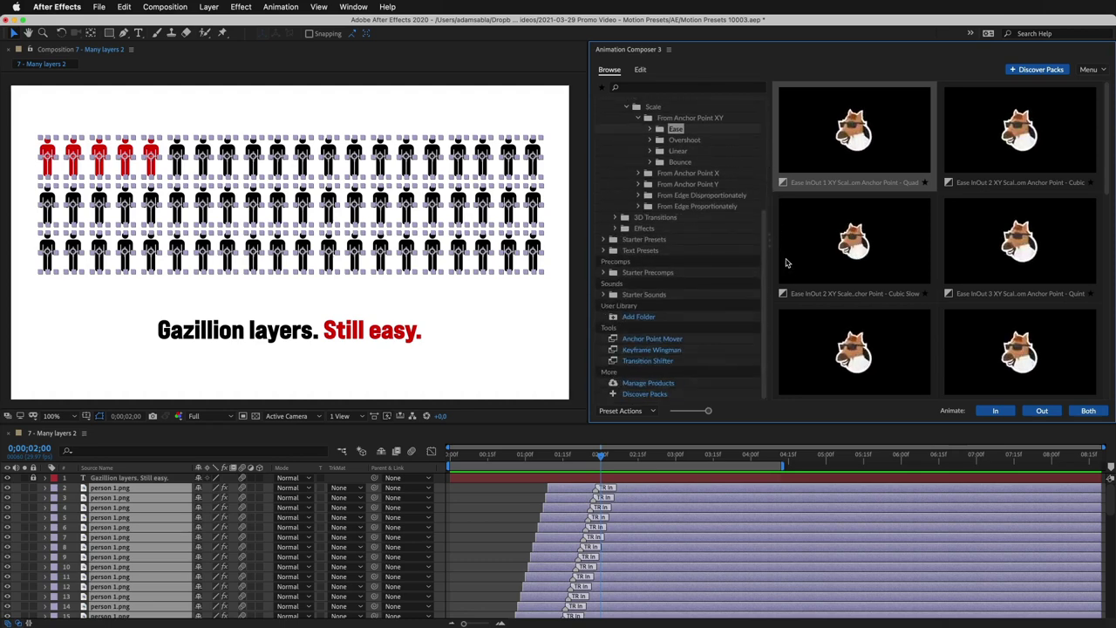
{"action": "left_click", "coordinate": [663, 339]}
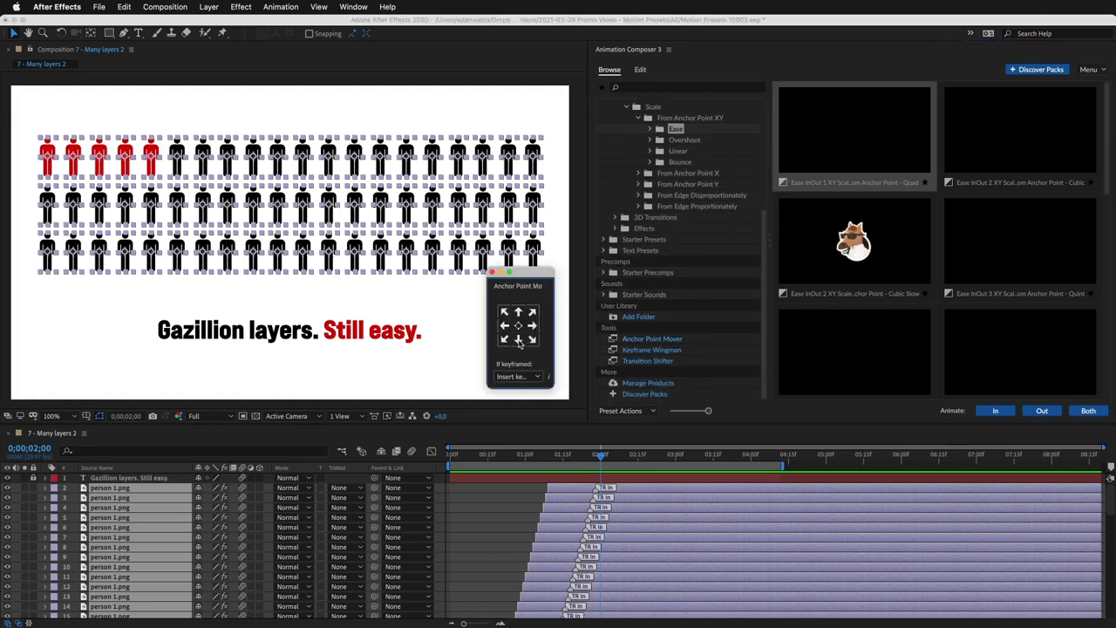
{"action": "left_click", "coordinate": [492, 272]}
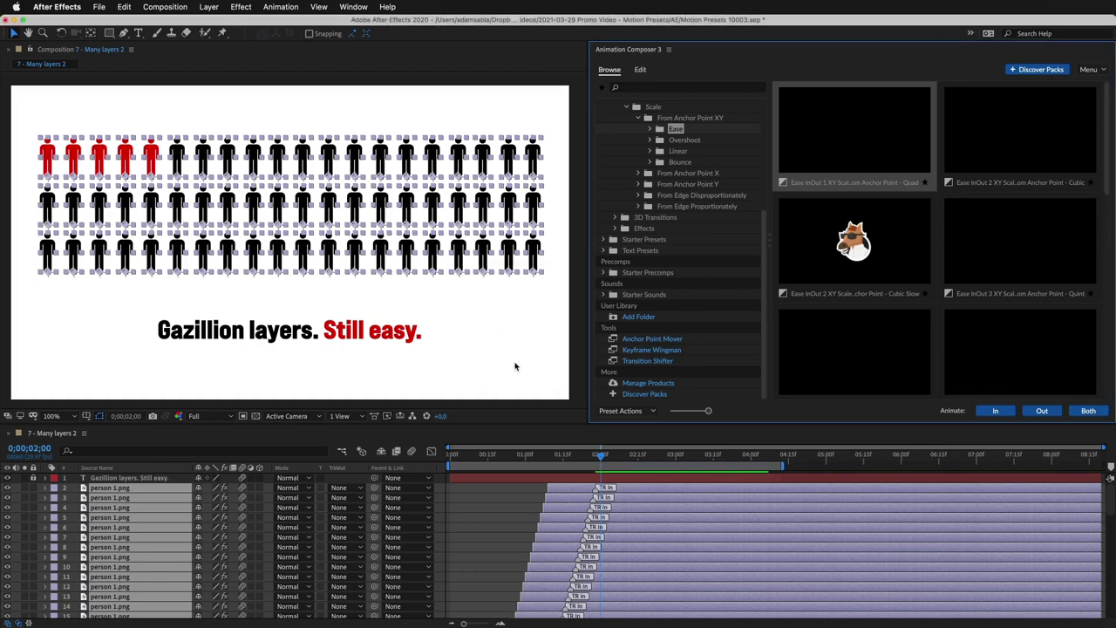
{"action": "left_click_drag", "start_coordinate": [597, 447], "coordinate": [621, 448]}
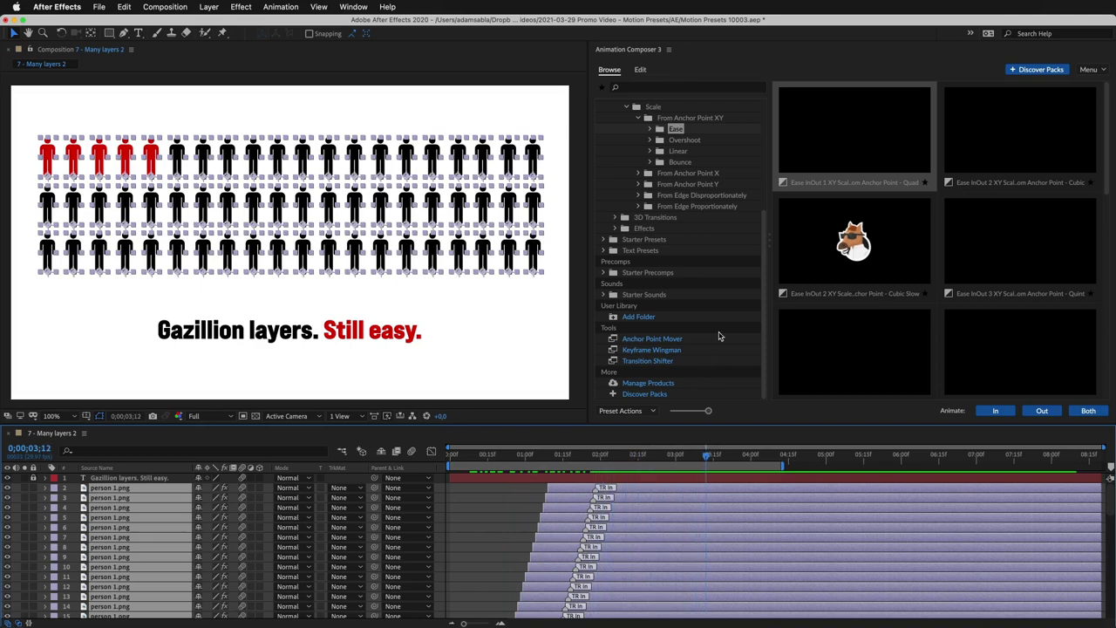
Give all figures a Fade Cubic In & Out 1 exit aligned to end at 0;00;03;15.
{"action": "scroll", "coordinate": [689, 261], "scroll_direction": "up", "scroll_amount": 5}
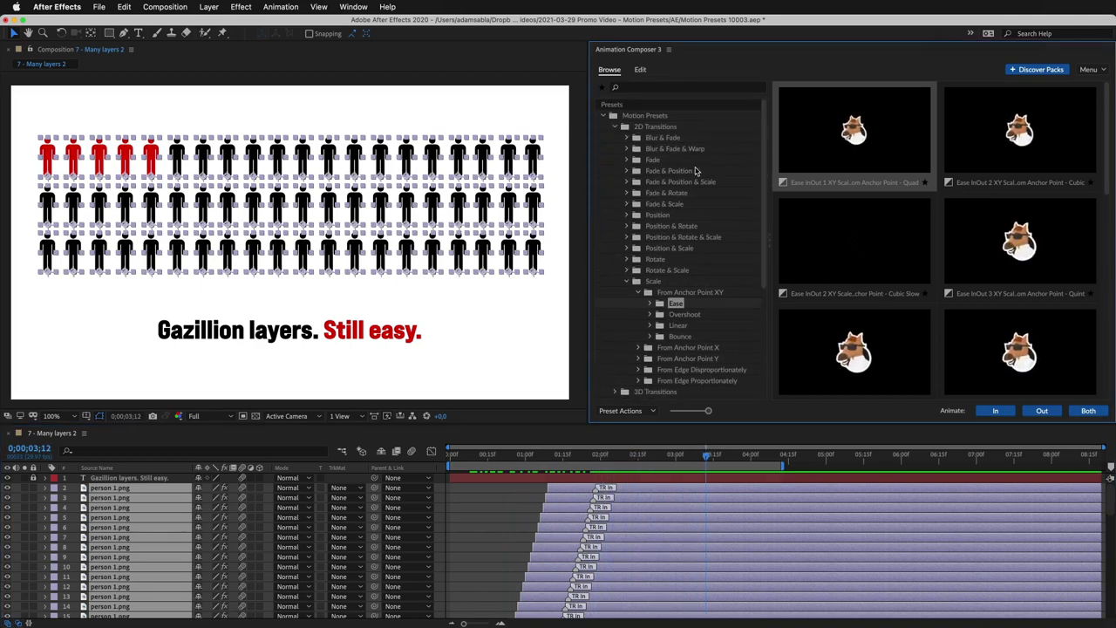
{"action": "left_click", "coordinate": [653, 161]}
{"action": "left_click", "coordinate": [829, 153]}
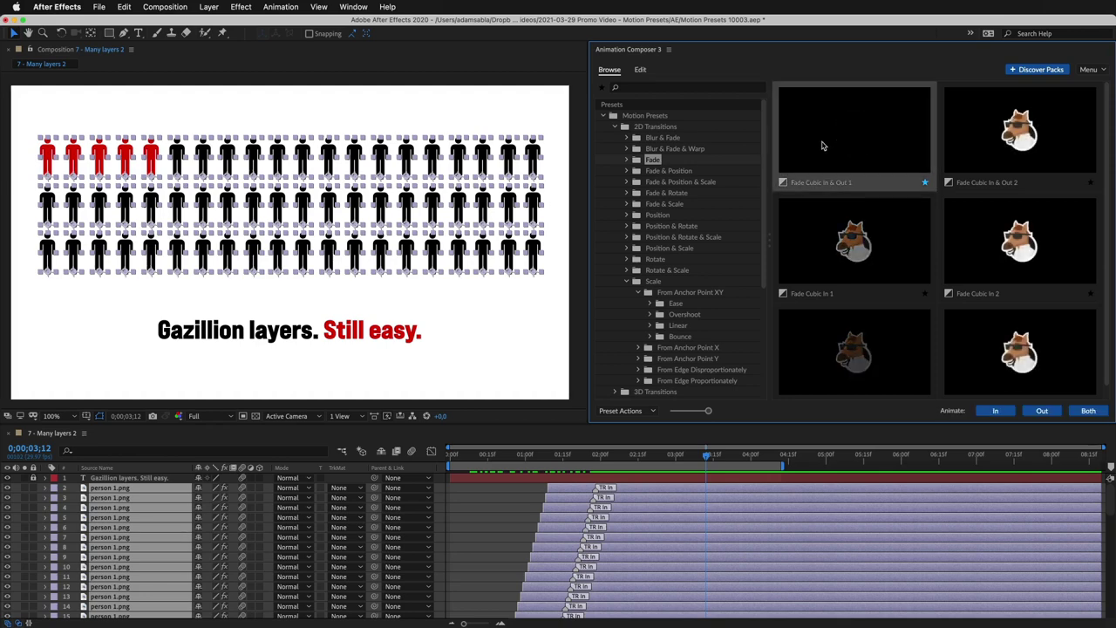
{"action": "left_click", "coordinate": [1043, 412]}
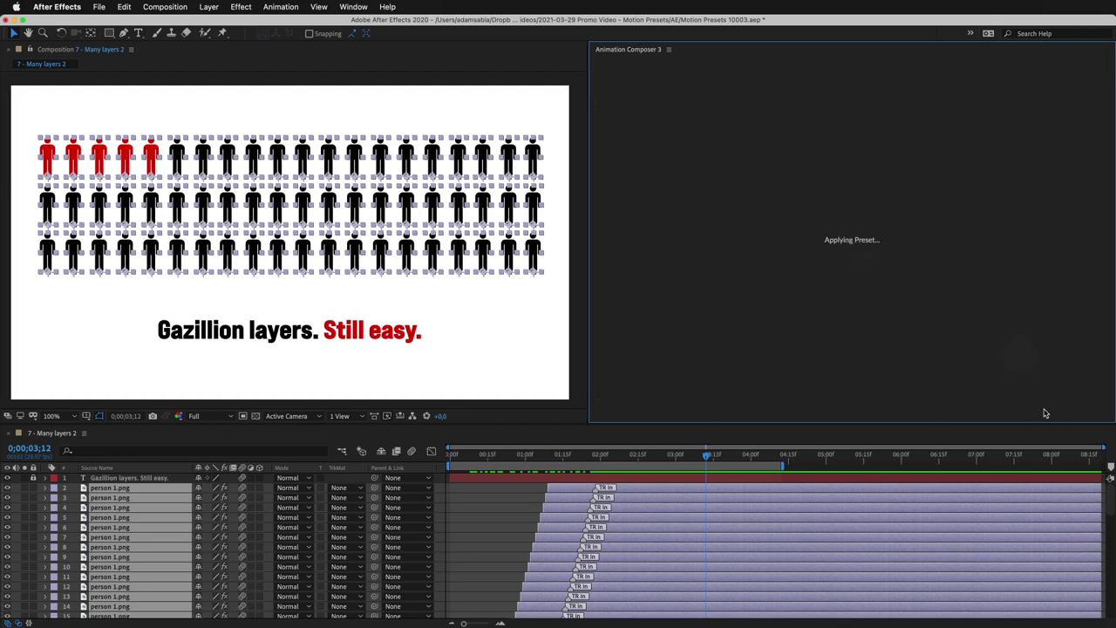
{"action": "left_click_drag", "start_coordinate": [1042, 461], "coordinate": [1035, 477]}
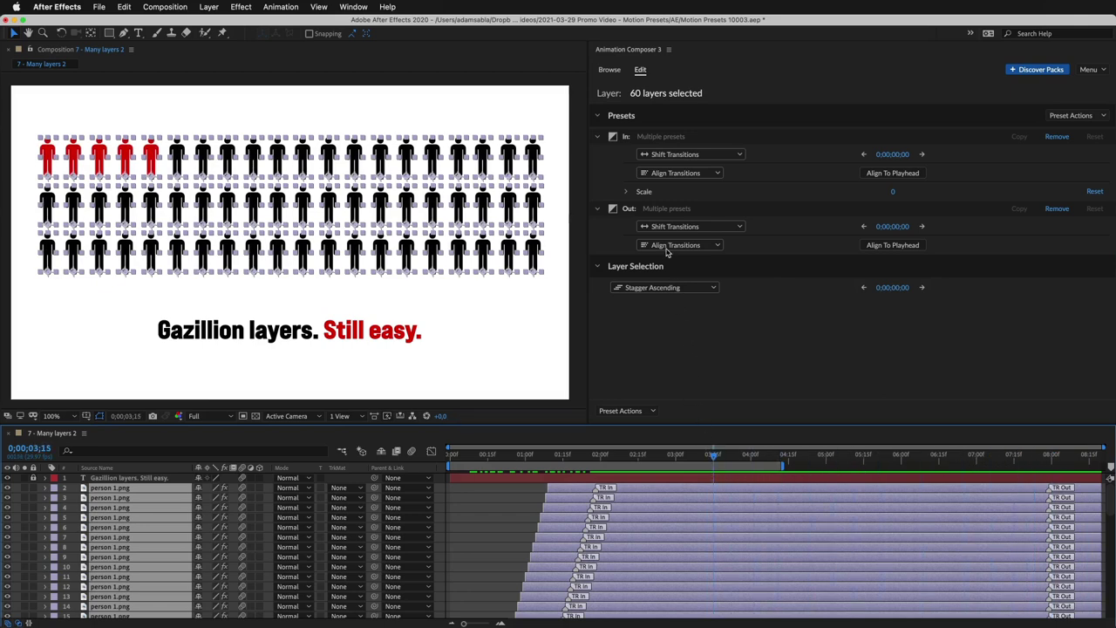
{"action": "left_click", "coordinate": [897, 247]}
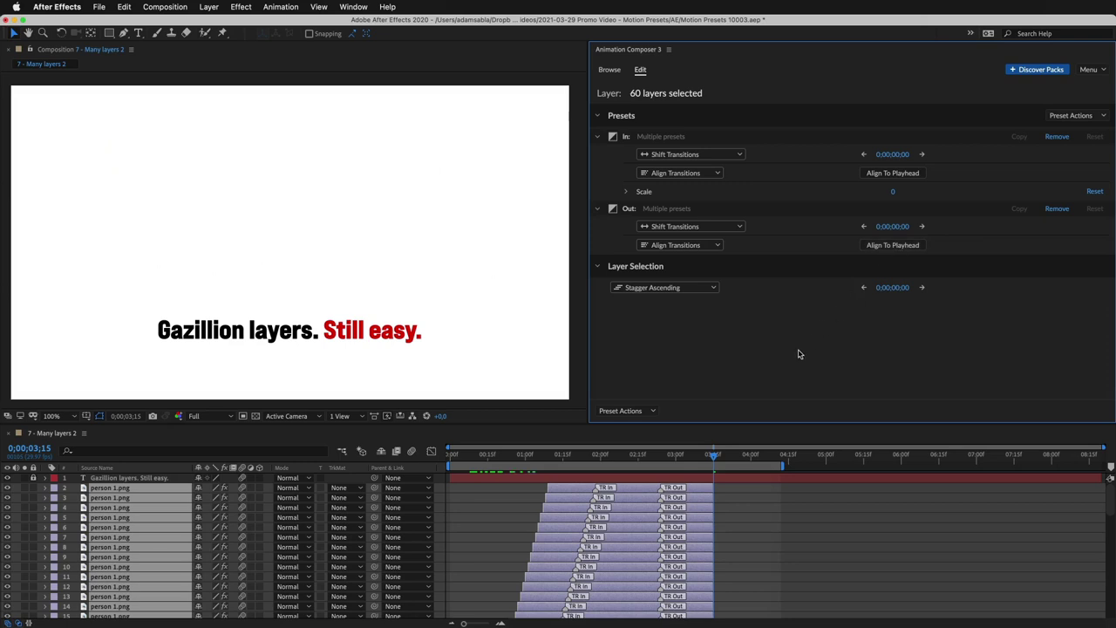
{"action": "left_click_drag", "start_coordinate": [723, 455], "coordinate": [442, 485]}
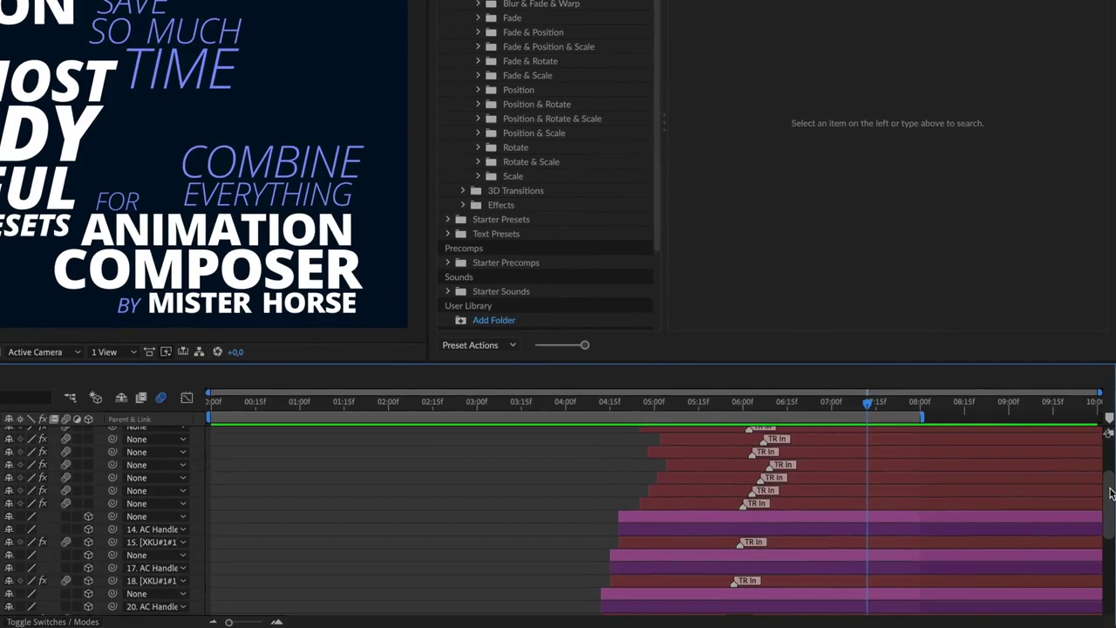
Bring the 8 - Typo 2D kinetic typography composition into view in the timeline.
{"action": "left_click_drag", "start_coordinate": [1110, 493], "coordinate": [1111, 524]}
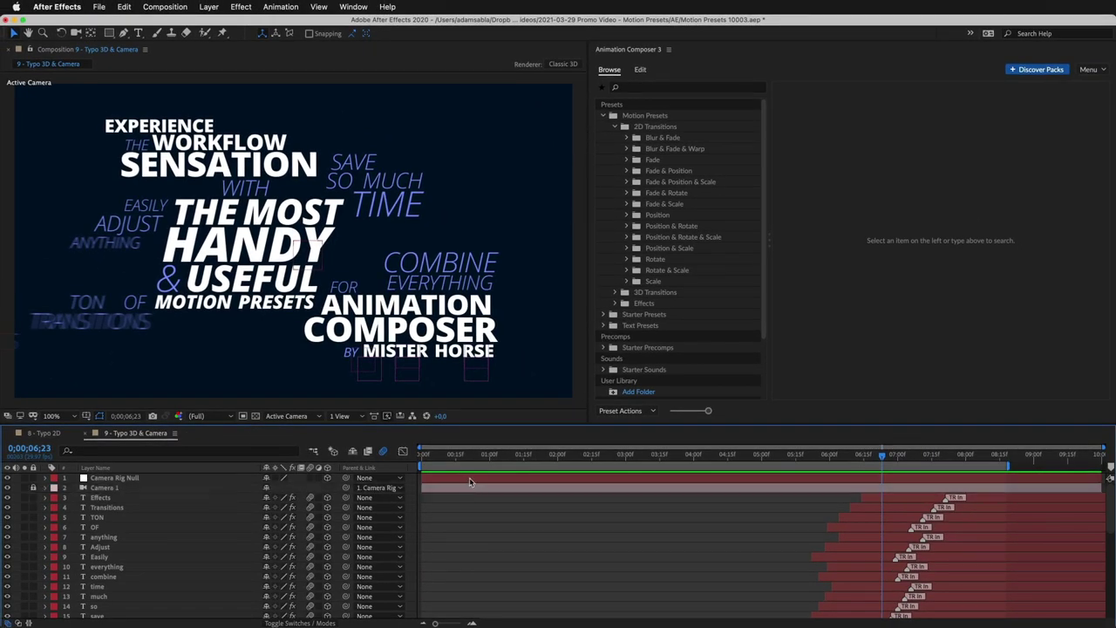
Select the Camera Rig Null layer and play the 9 - Typo 3D & Camera word animation.
{"action": "left_click", "coordinate": [469, 478]}
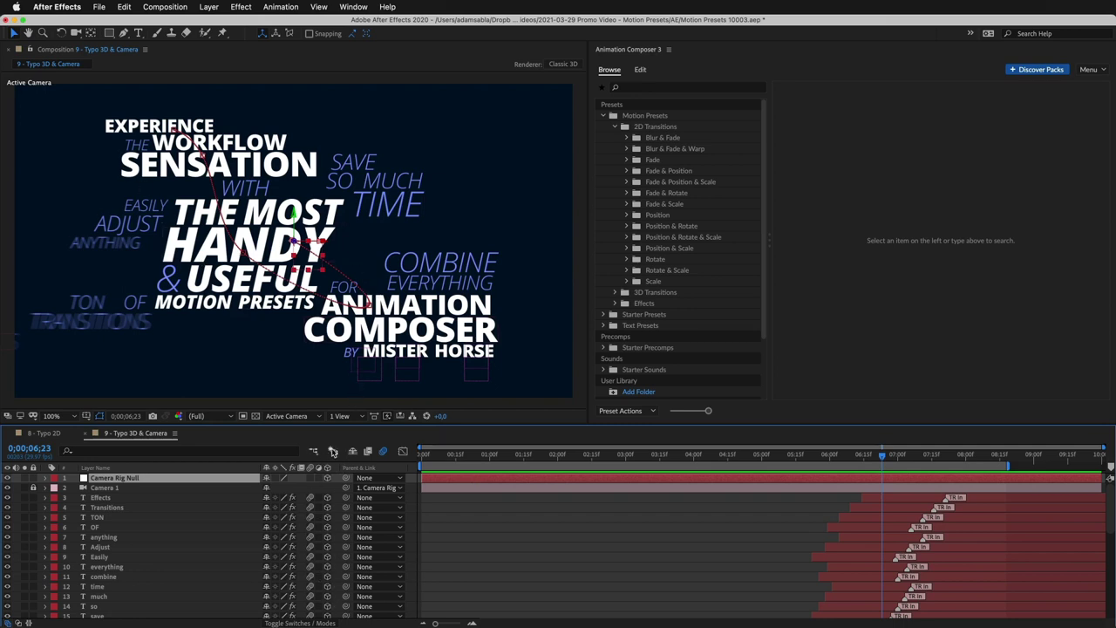
{"action": "key", "text": "space"}
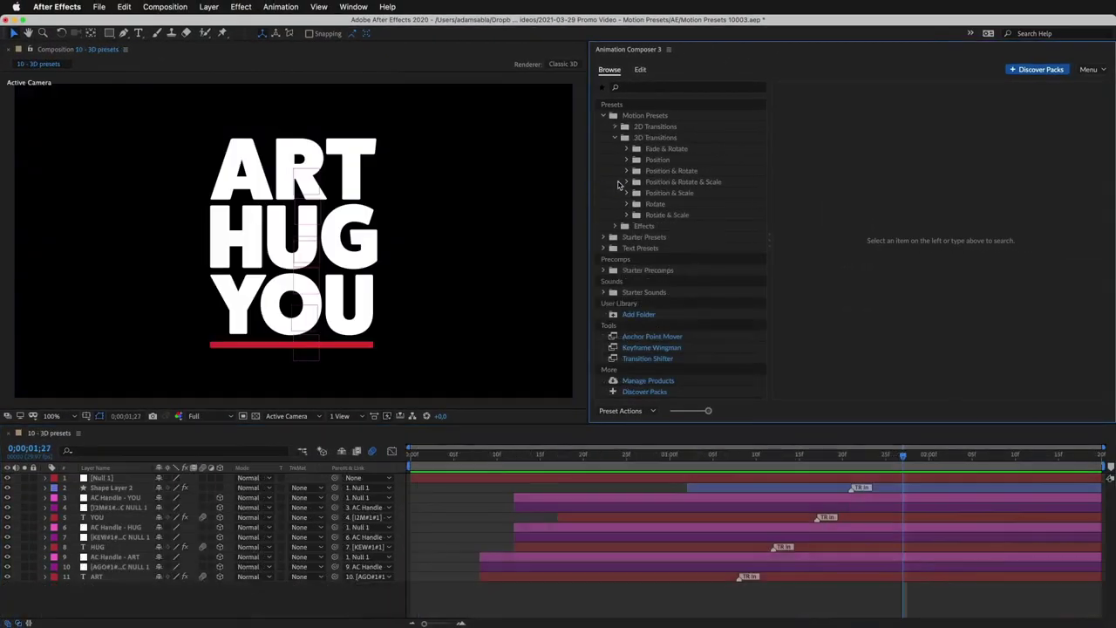
Browse the 3D Position & Rotate & Scale presets and rewind the ART HUG YOU comp to frame 0.
{"action": "left_click", "coordinate": [663, 171]}
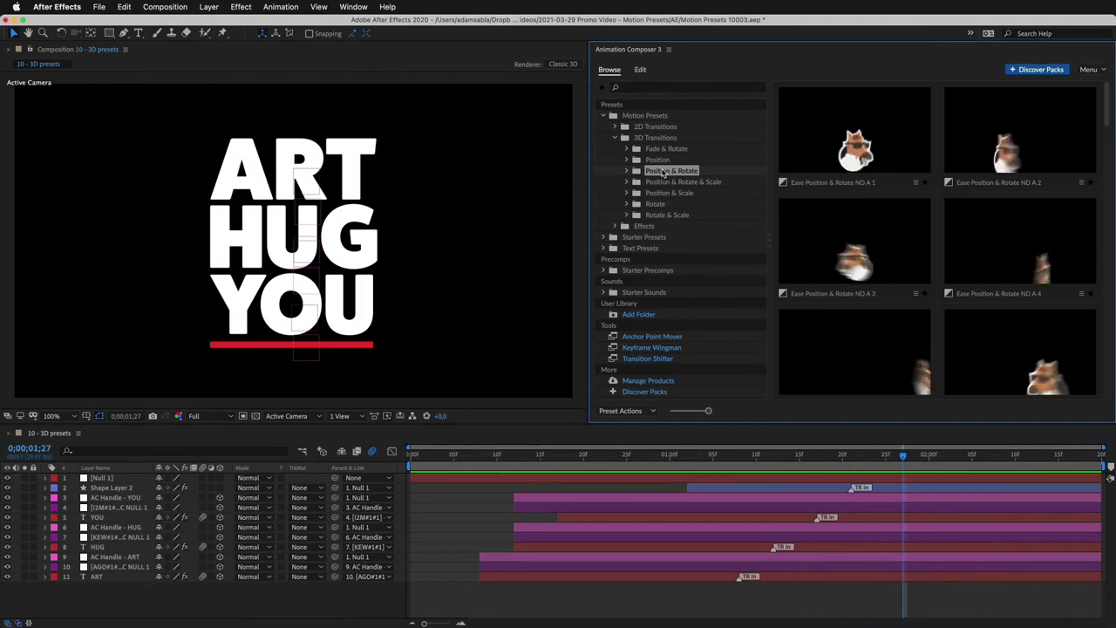
{"action": "left_click", "coordinate": [664, 182]}
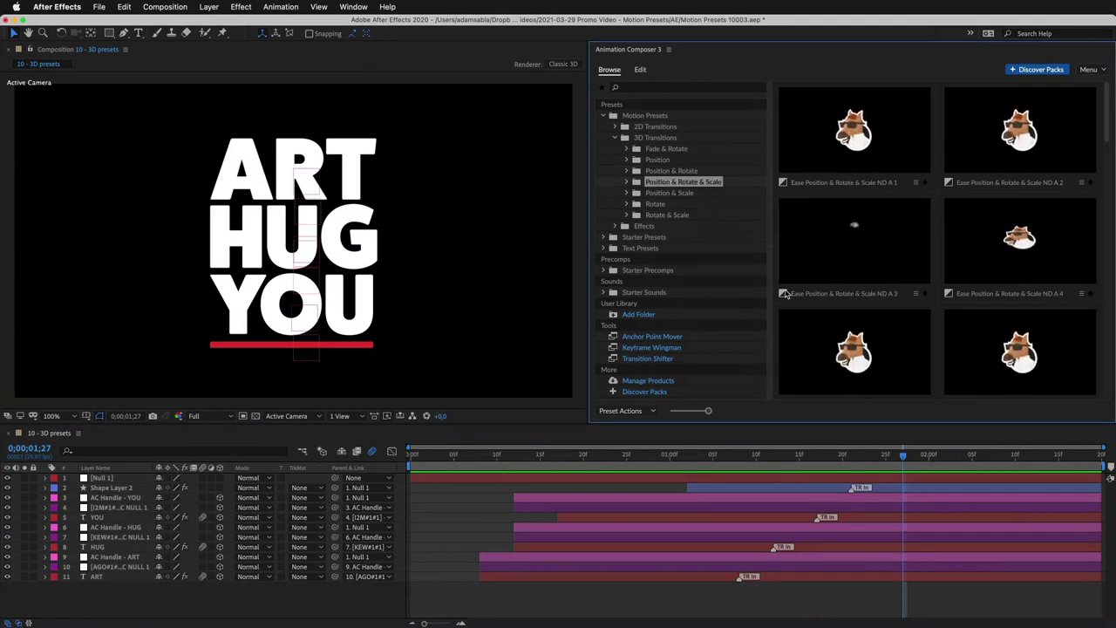
{"action": "left_click_drag", "start_coordinate": [900, 454], "coordinate": [403, 482]}
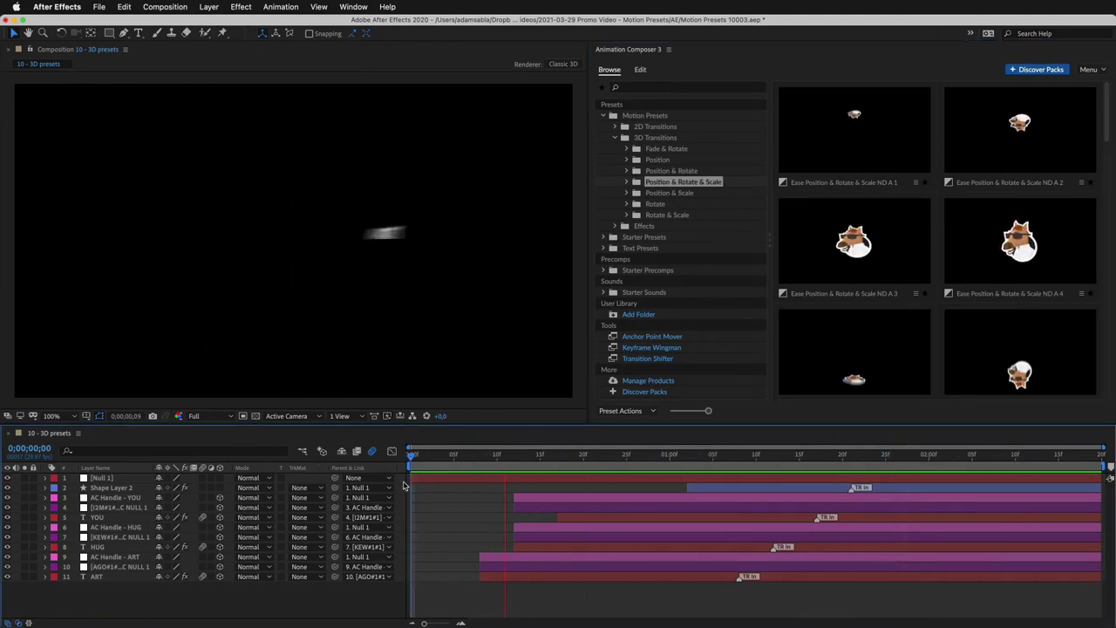